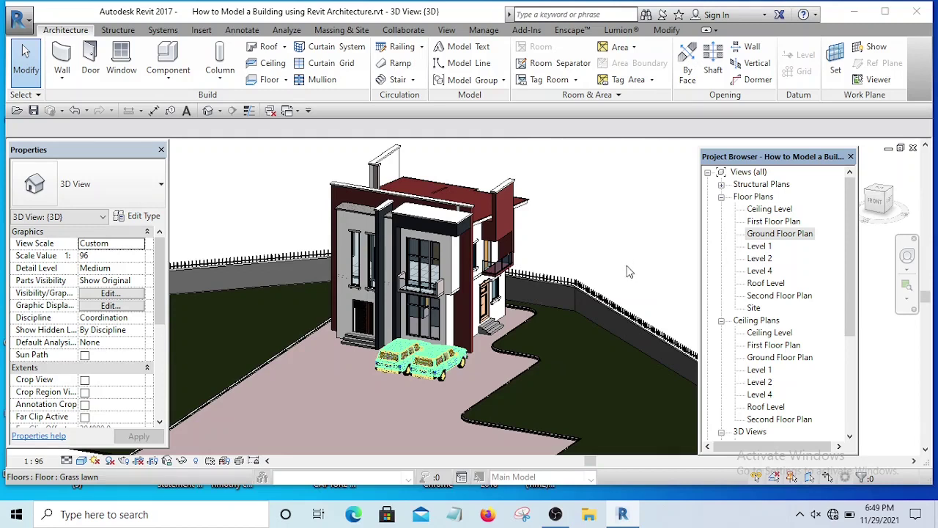
# Start Place a Component and browse the type list down to RPC Tree - Deciduous.
pyautogui.keyDown('shift'); pyautogui.moveTo(627, 277); pyautogui.dragTo(598, 273, button='middle'); pyautogui.keyUp('shift')
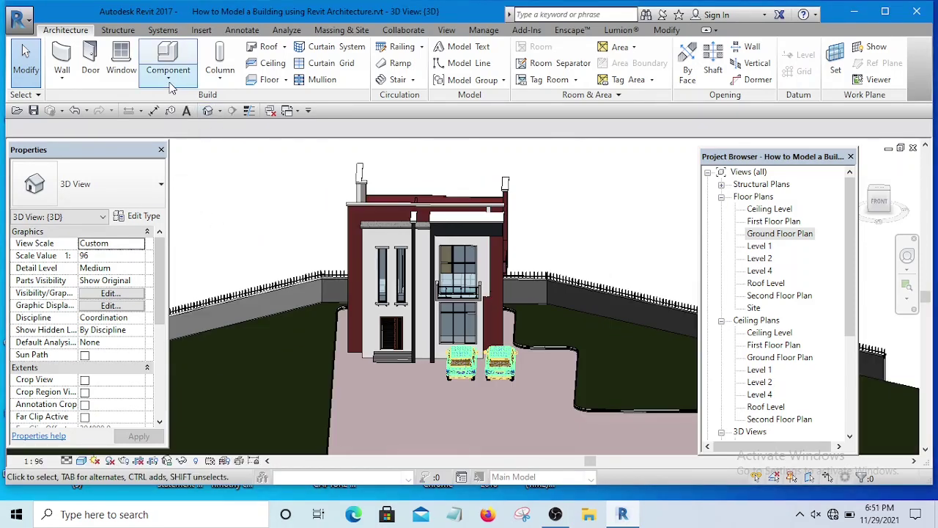
pyautogui.click(168, 79)
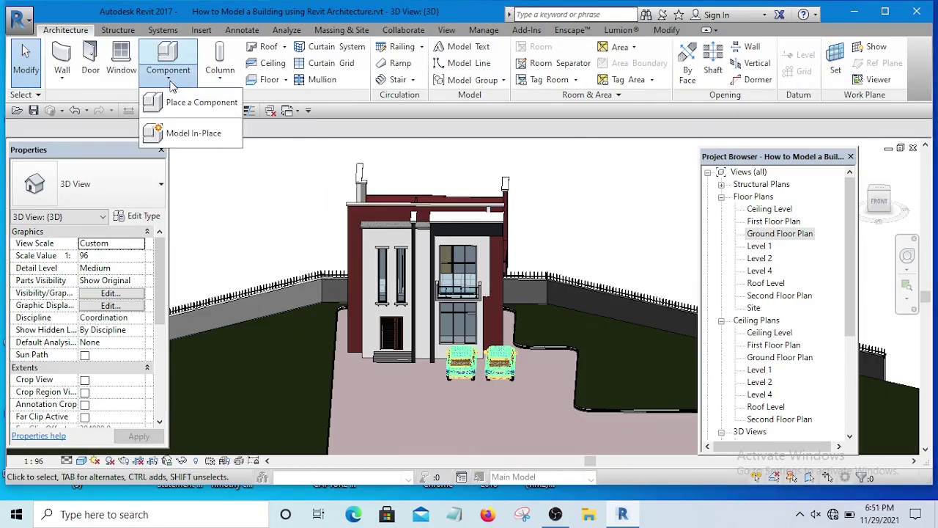
pyautogui.click(184, 103)
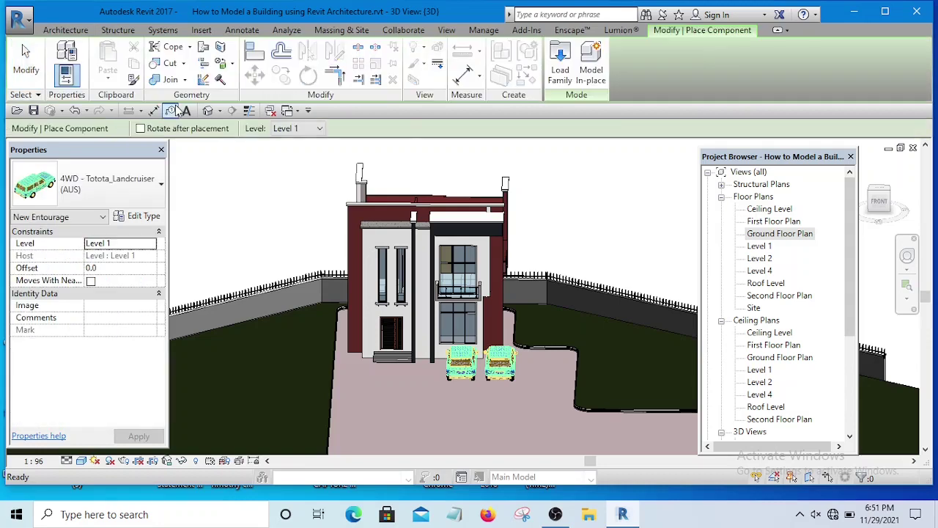
pyautogui.click(148, 184)
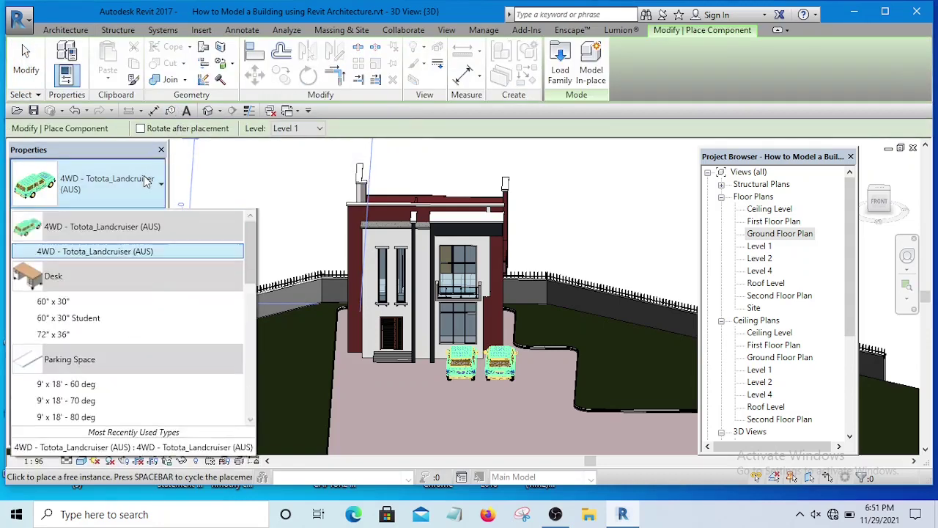
pyautogui.moveTo(247, 257); pyautogui.dragTo(260, 311)
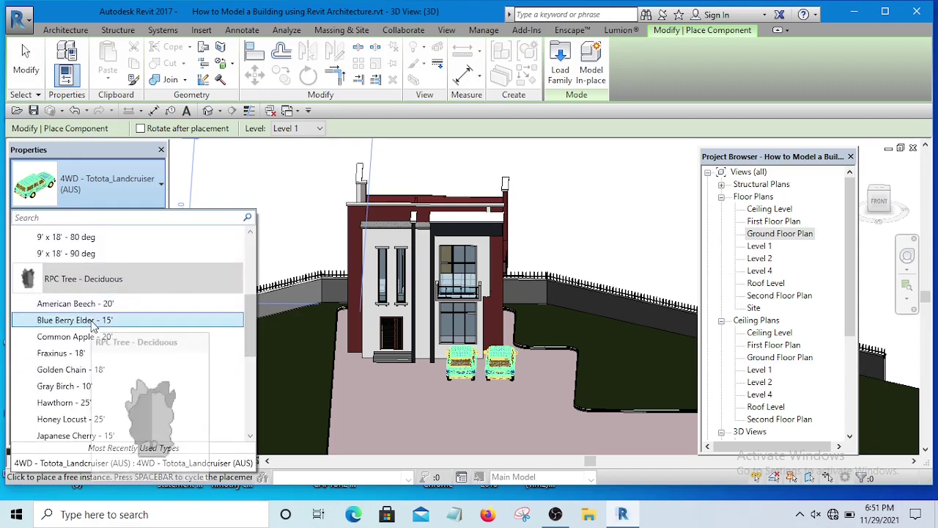
pyautogui.scroll(-1, 94, 322)
pyautogui.scroll(-1, 82, 335)
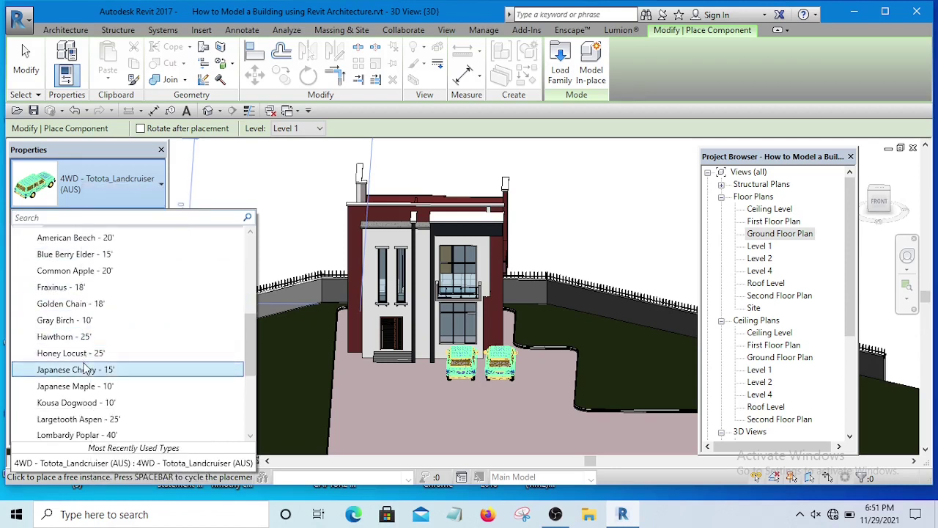
pyautogui.scroll(-2, 84, 359)
pyautogui.scroll(2, 83, 360)
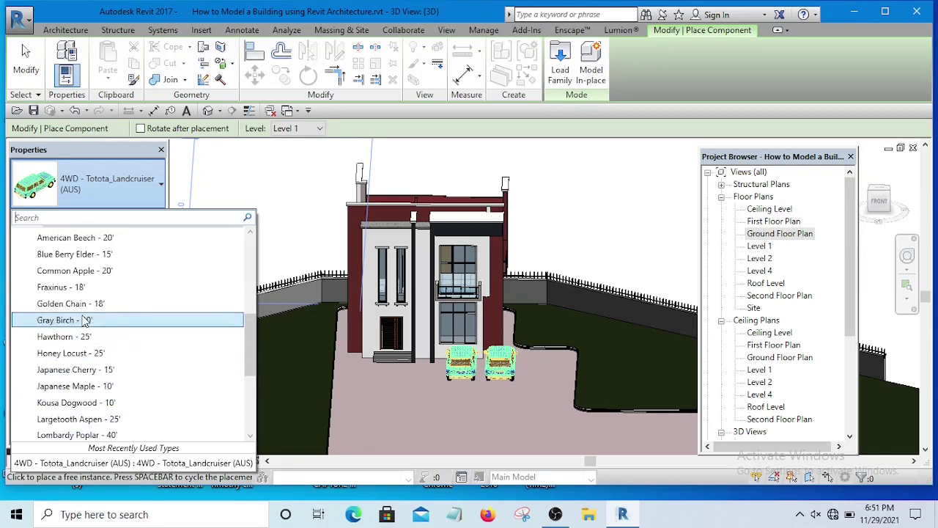
# Plant two Fraxinus - 18' trees on the lawn, left and right of the house.
pyautogui.click(70, 288)
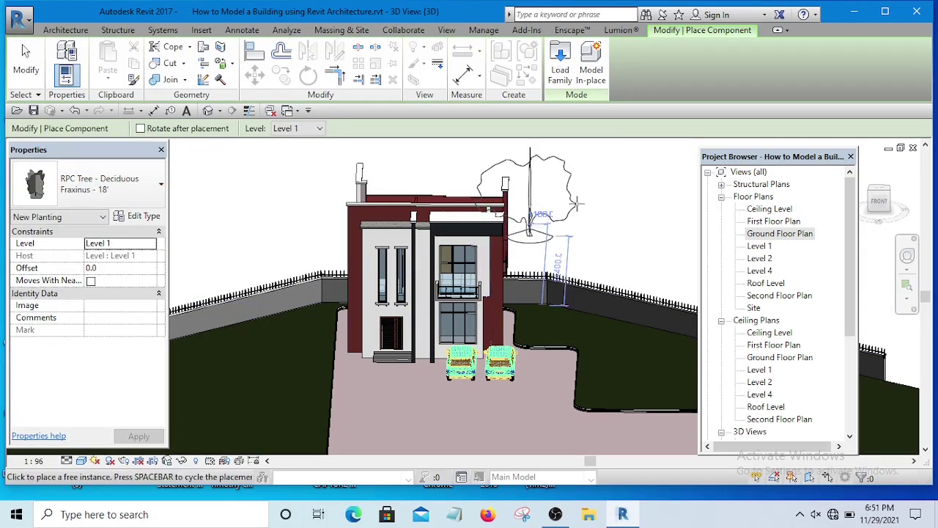
pyautogui.click(297, 365)
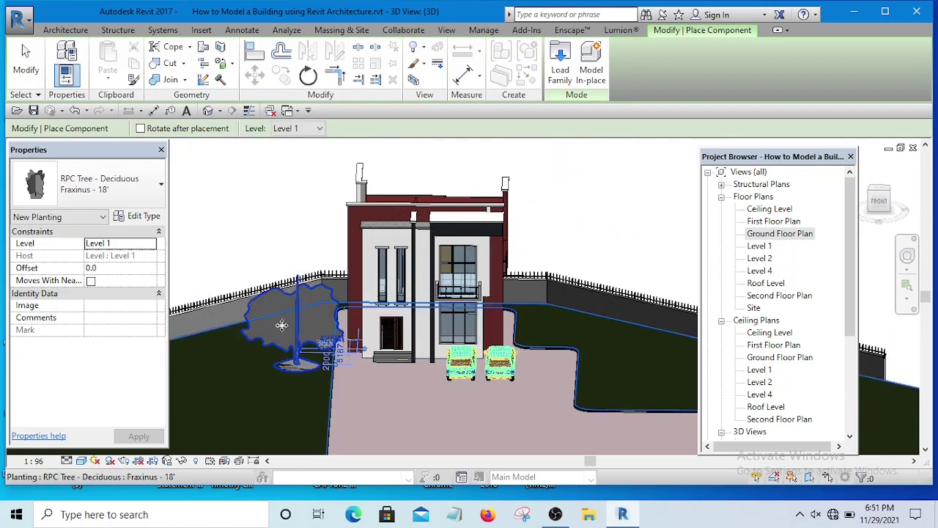
pyautogui.scroll(-3, 561, 264)
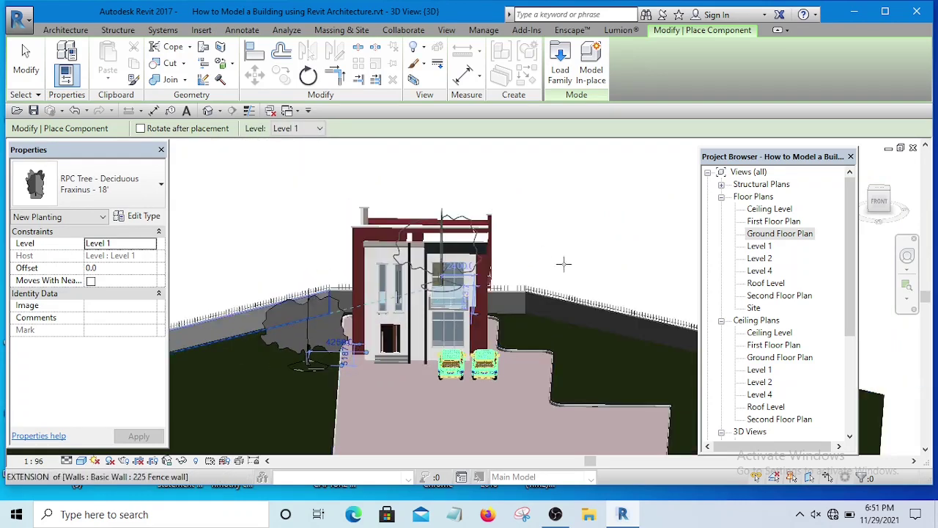
pyautogui.scroll(6, 461, 286)
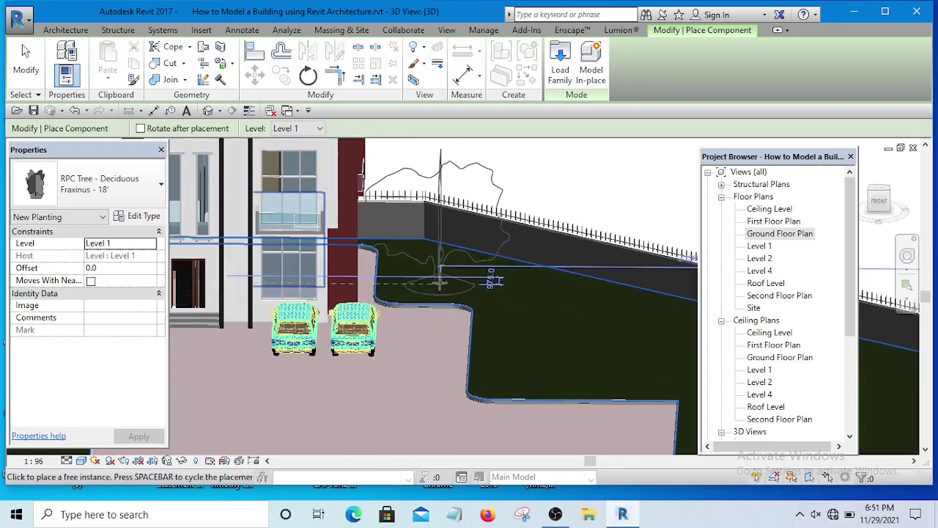
pyautogui.click(436, 275)
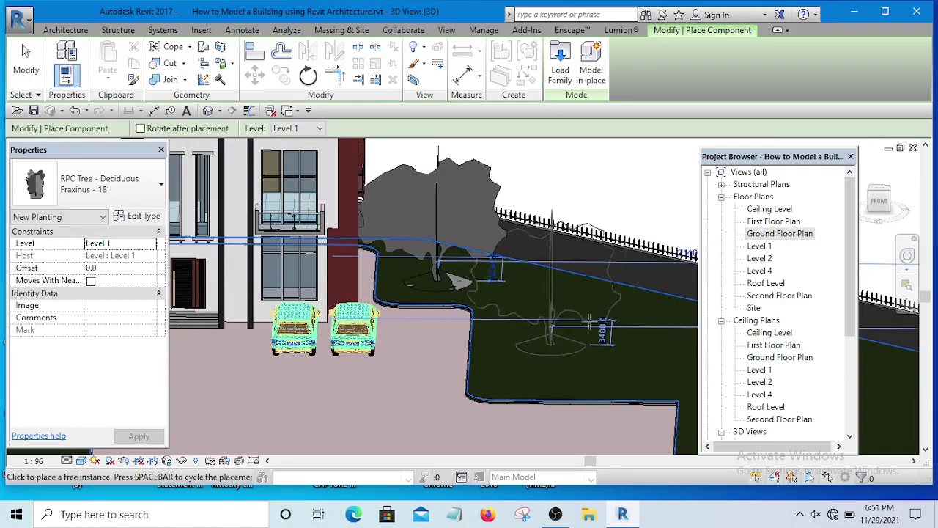
# Switch to the Ground Floor Plan and select the tree left of the house.
pyautogui.doubleClick(780, 233)
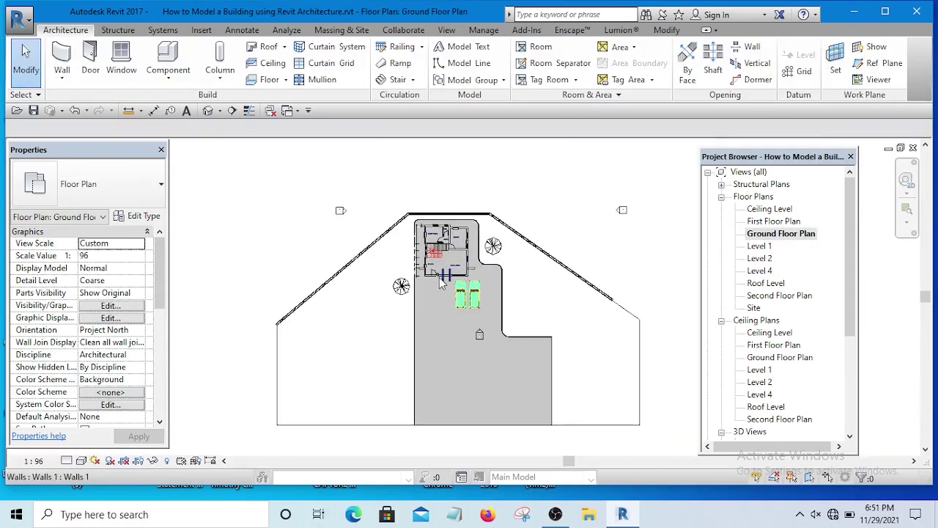
pyautogui.scroll(5, 391, 287)
pyautogui.click(438, 314)
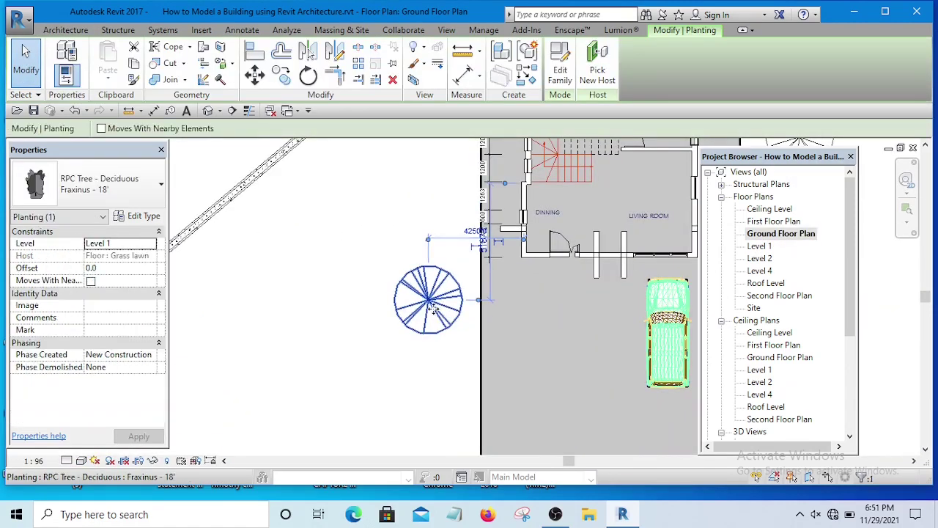
pyautogui.scroll(-5, 433, 312)
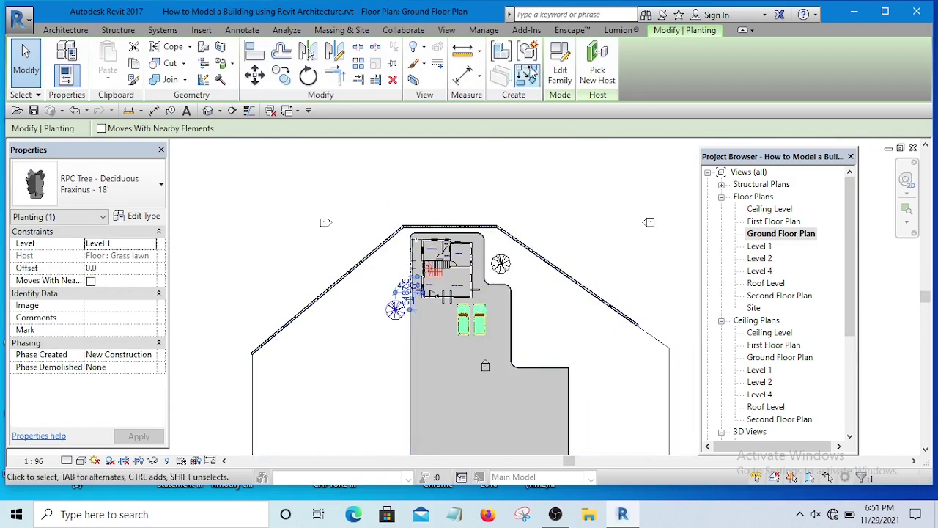
# Create Similar trees: one right of the parking area and two more left of the house.
pyautogui.click(526, 73)
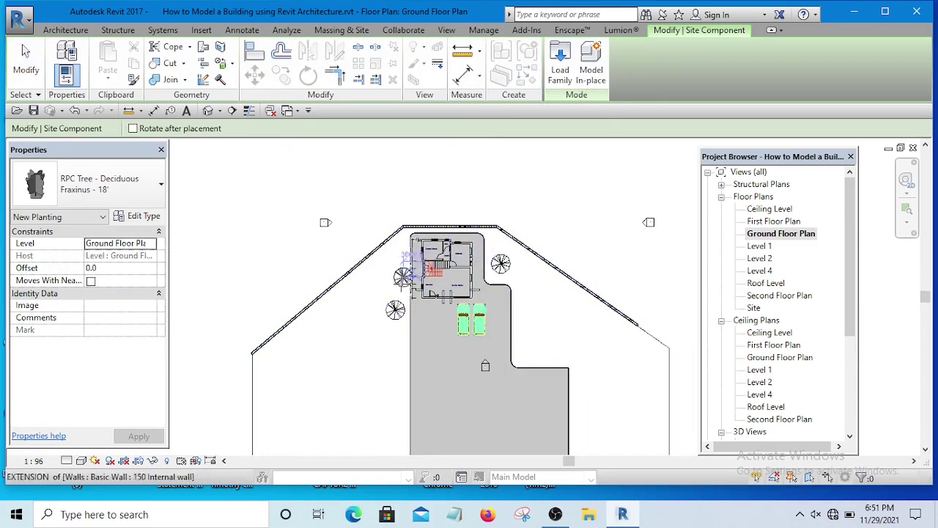
pyautogui.scroll(5, 405, 278)
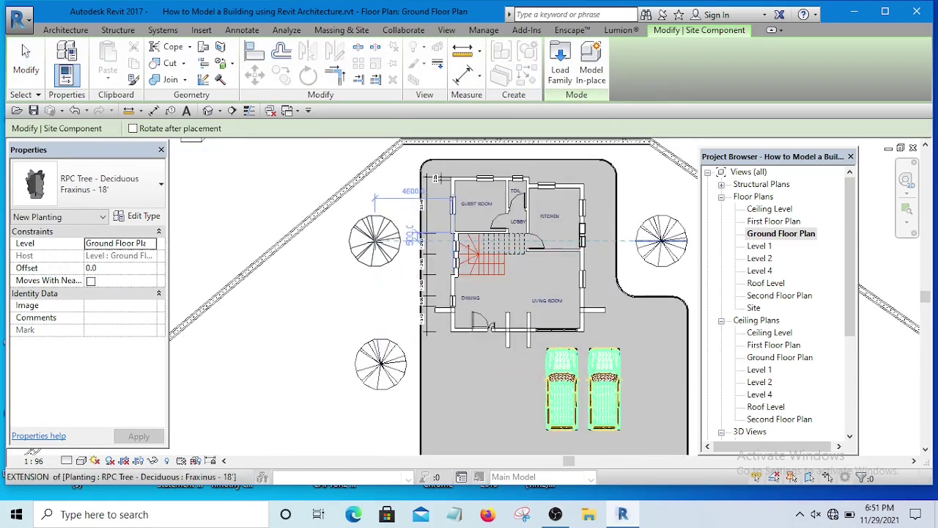
pyautogui.scroll(-4, 380, 241)
pyautogui.scroll(1, 364, 238)
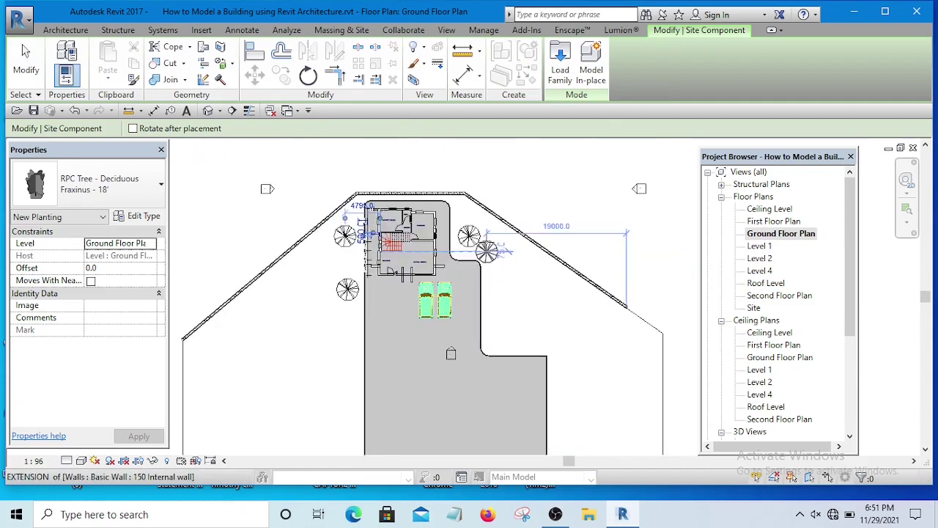
pyautogui.scroll(5, 439, 242)
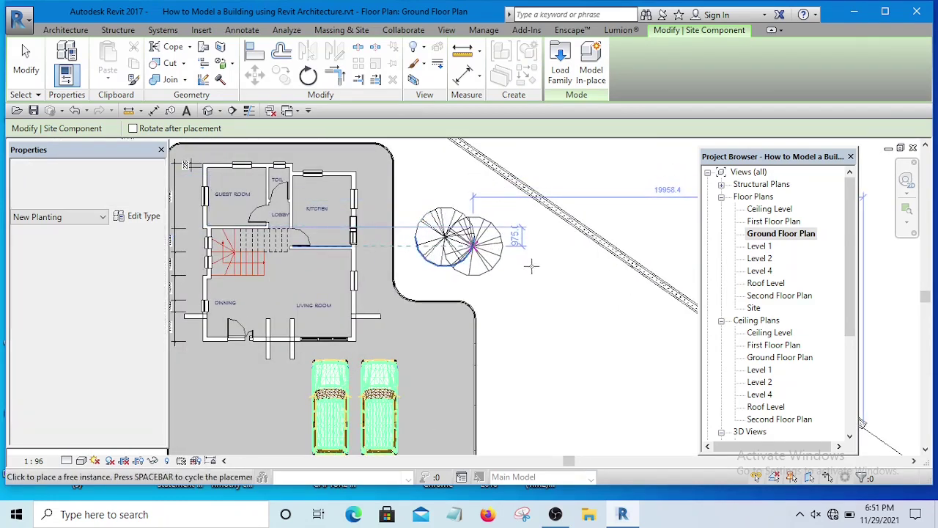
pyautogui.scroll(-4, 473, 242)
pyautogui.scroll(5, 343, 275)
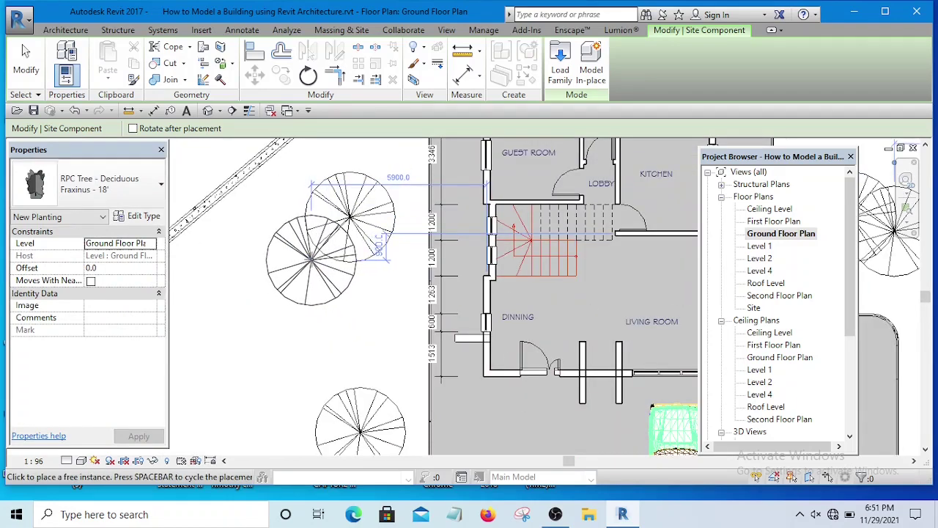
pyautogui.scroll(-4, 343, 275)
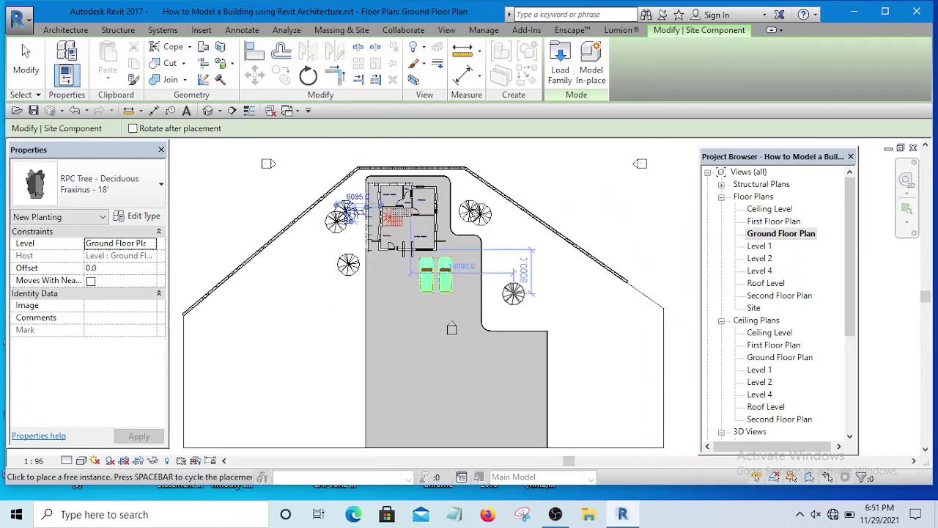
pyautogui.click(513, 286)
pyautogui.click(306, 308)
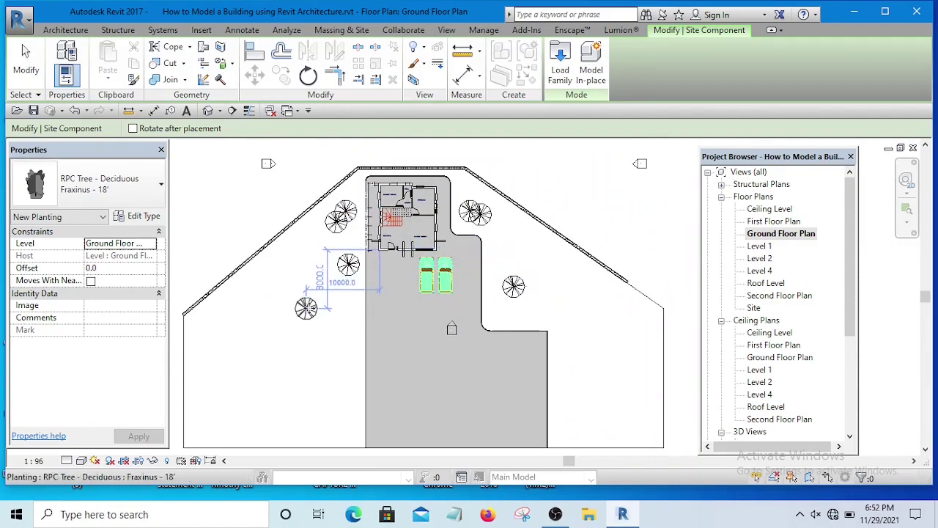
pyautogui.click(306, 255)
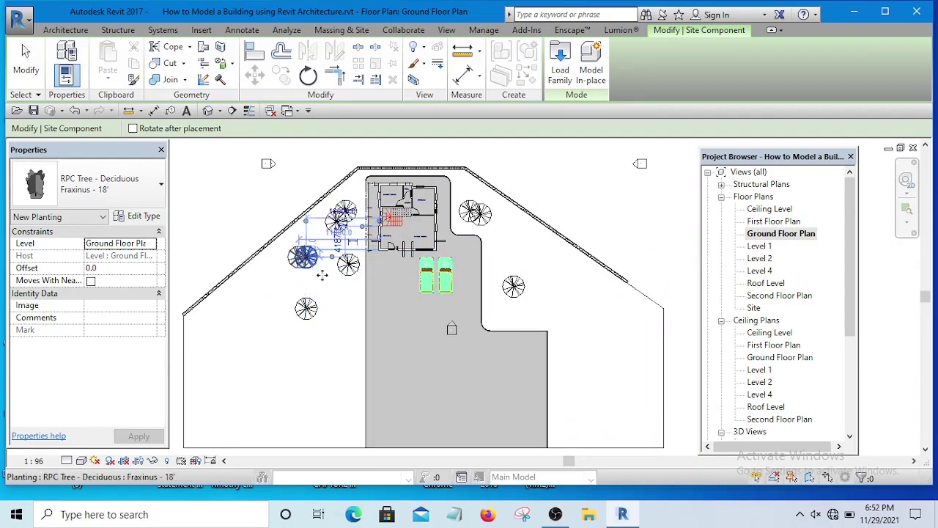
pyautogui.press('Escape')
pyautogui.press('Escape')
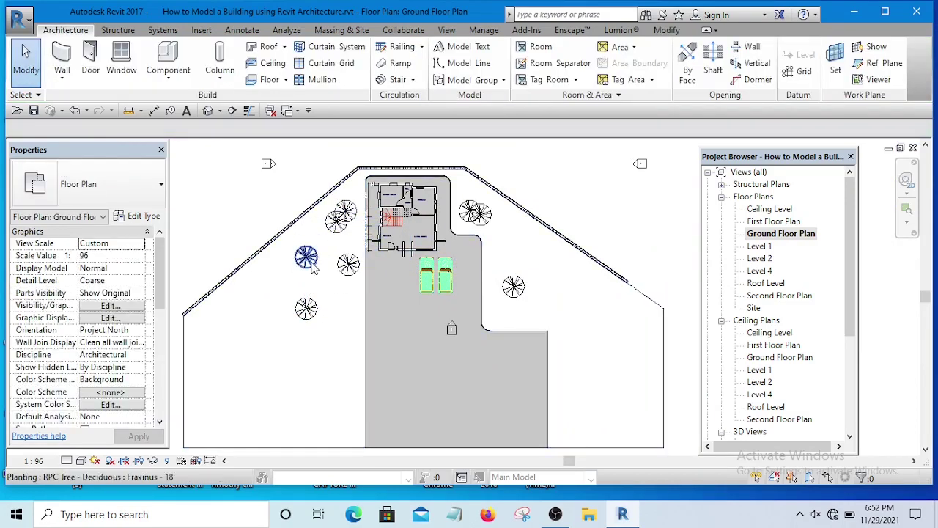
# Select the Fraxinus - 18' tree left of the house and open its Type Properties.
pyautogui.click(313, 268)
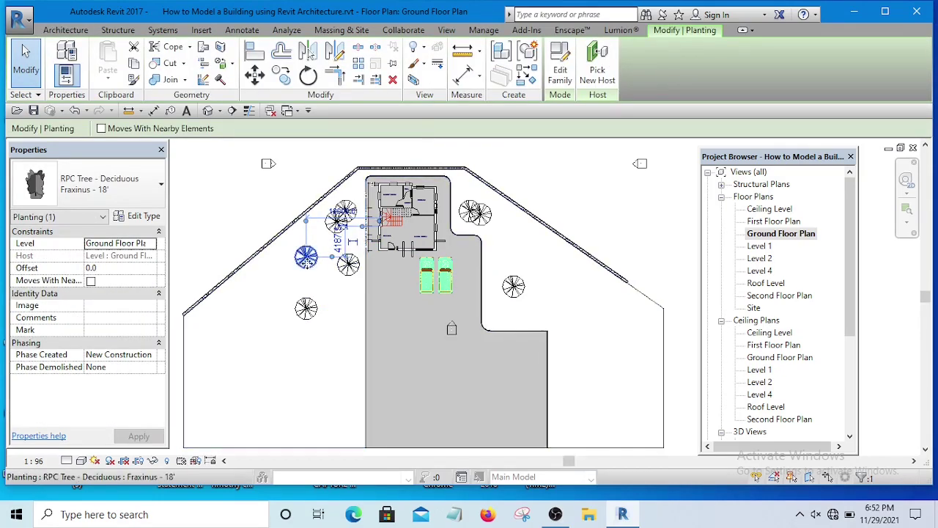
pyautogui.scroll(1, 286, 264)
pyautogui.scroll(1, 261, 268)
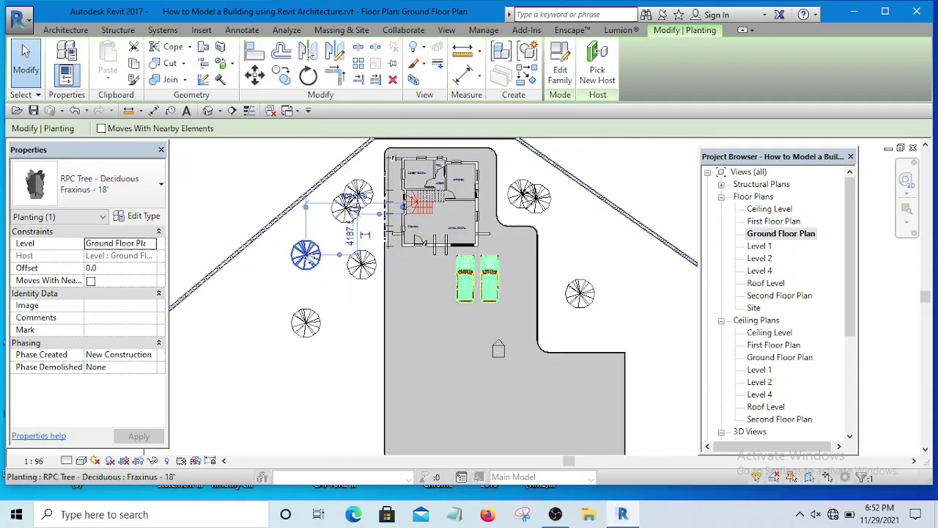
pyautogui.click(286, 218)
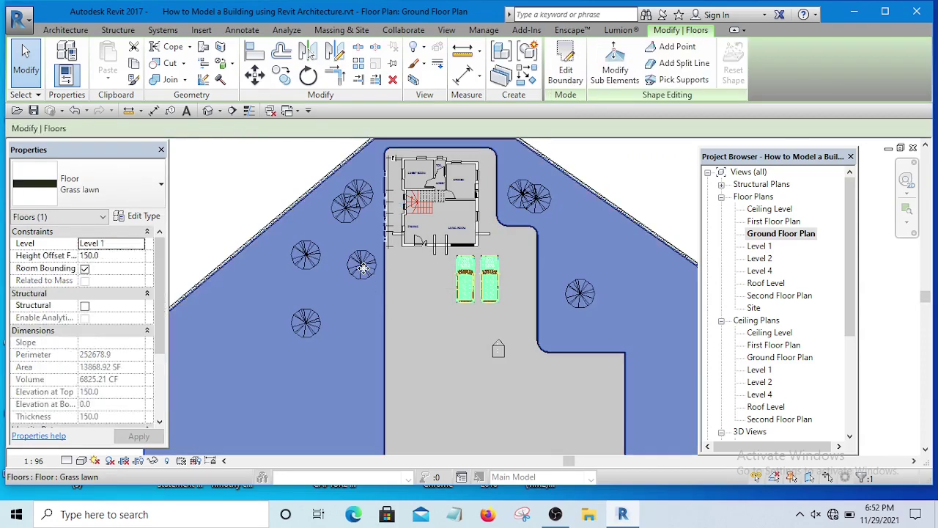
pyautogui.click(260, 171)
pyautogui.press('Escape')
pyautogui.click(359, 270)
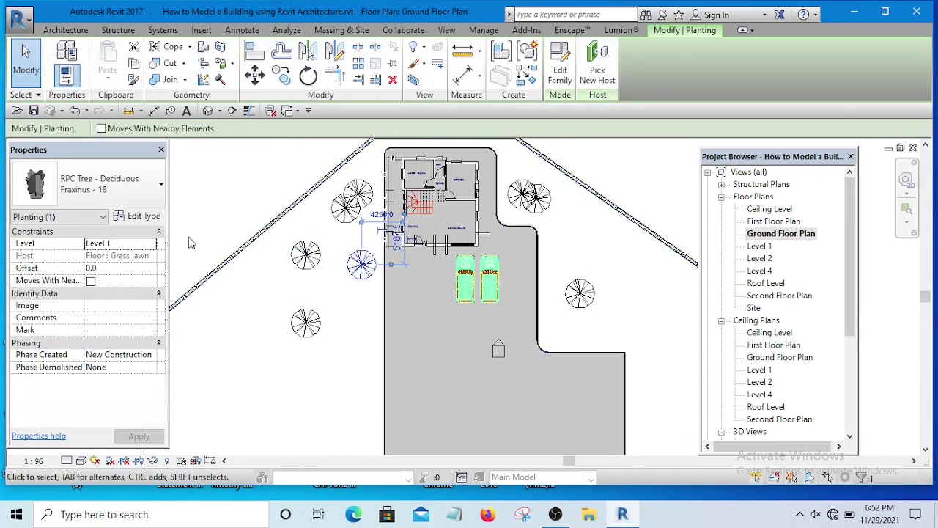
pyautogui.click(139, 218)
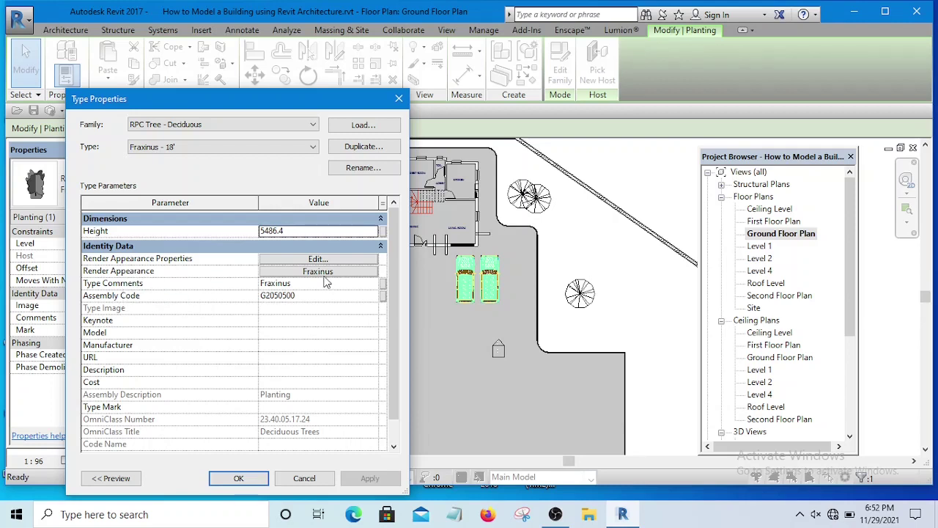
# Duplicate the tree type as 'Fraxinus - Orange tree' and open its Render Appearance library.
pyautogui.click(365, 147)
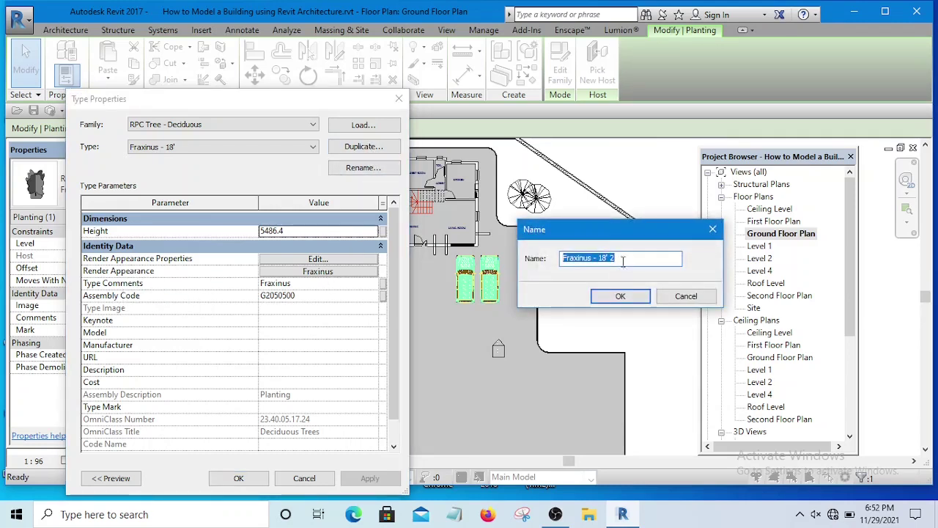
pyautogui.moveTo(623, 258); pyautogui.dragTo(592, 258)
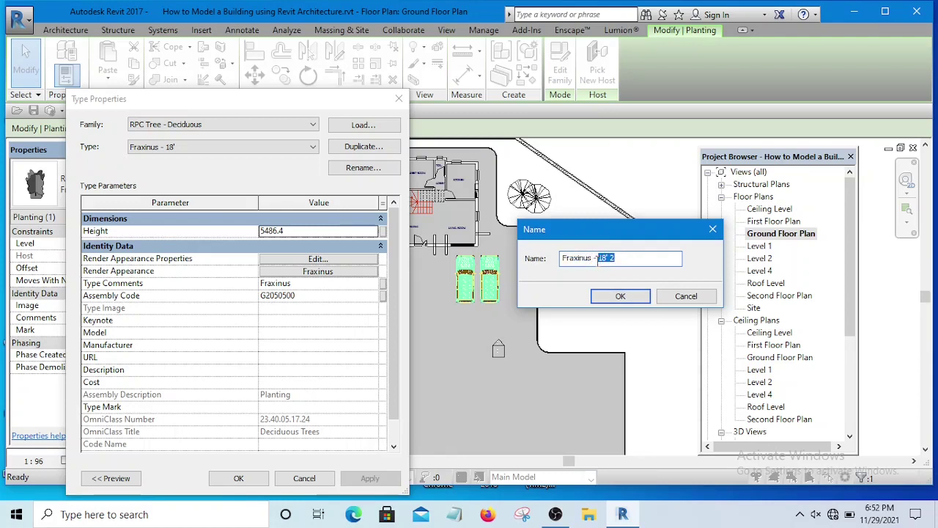
pyautogui.write('Orange tree')
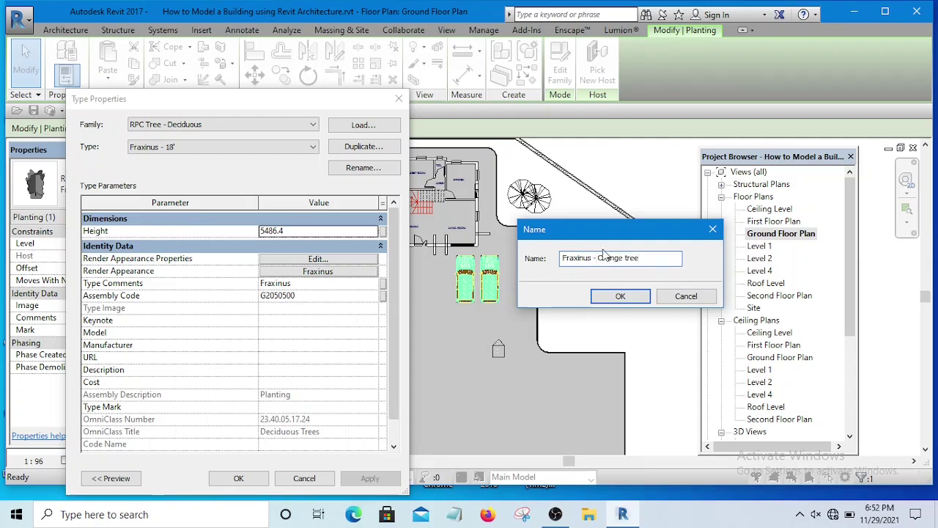
pyautogui.click(620, 296)
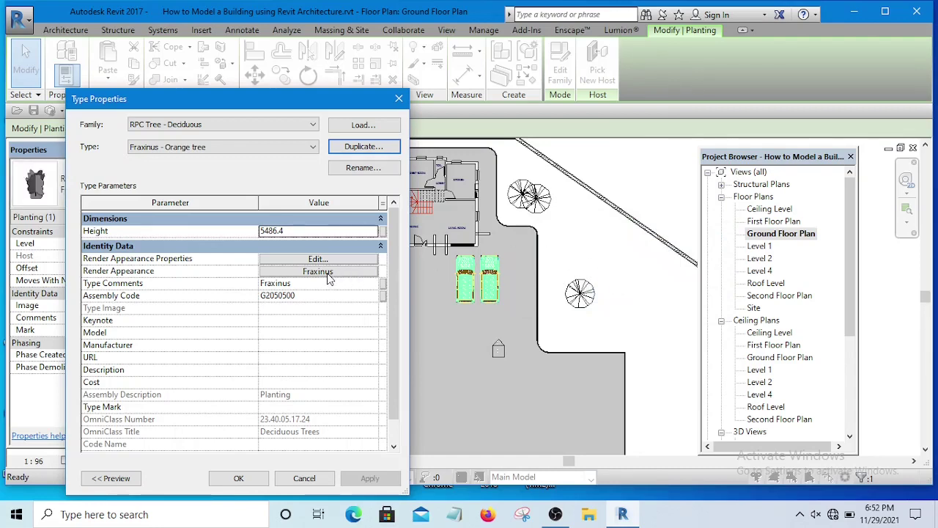
pyautogui.click(328, 276)
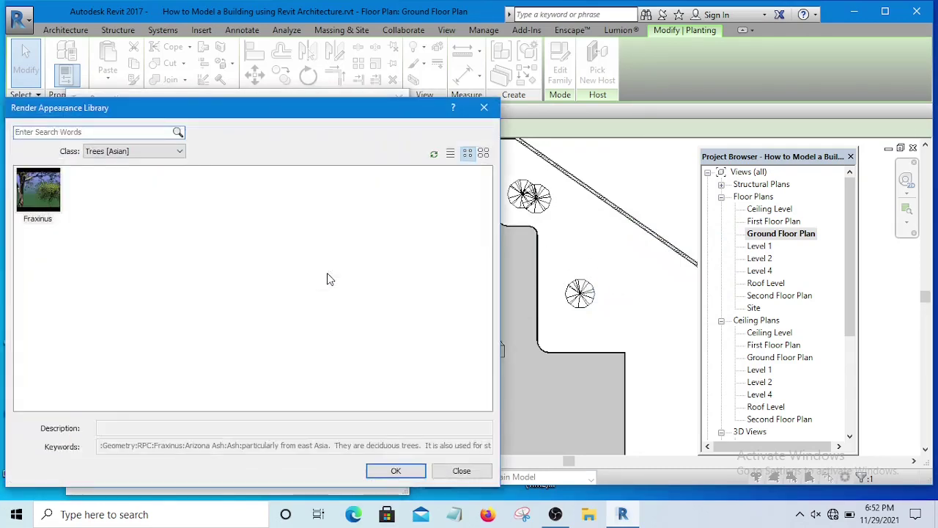
# Browse the appearance library, previewing Trees [General] and the Yellow Pine (Adult) appearance.
pyautogui.click(38, 199)
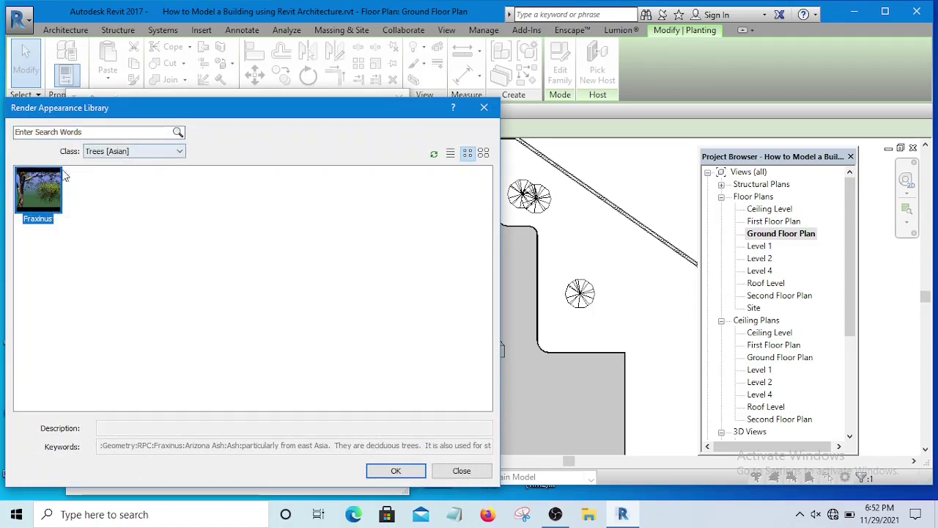
pyautogui.click(42, 235)
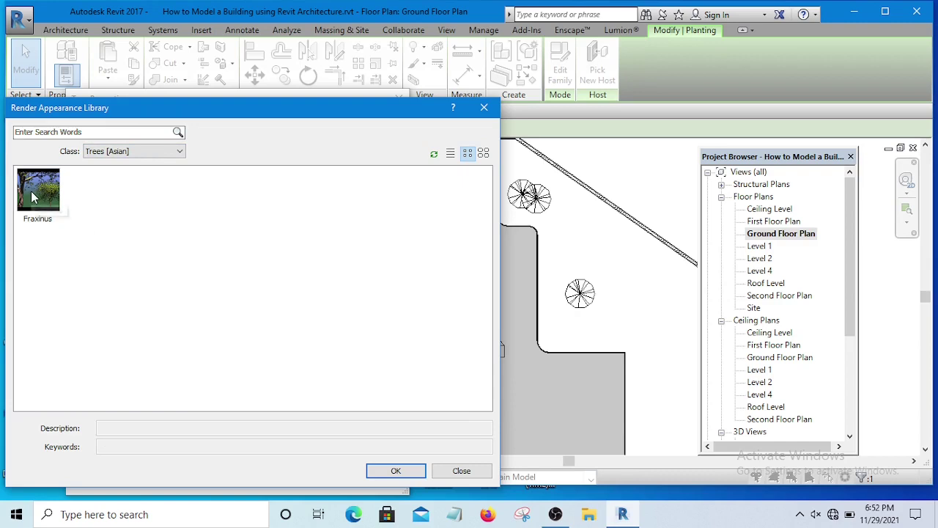
pyautogui.click(168, 152)
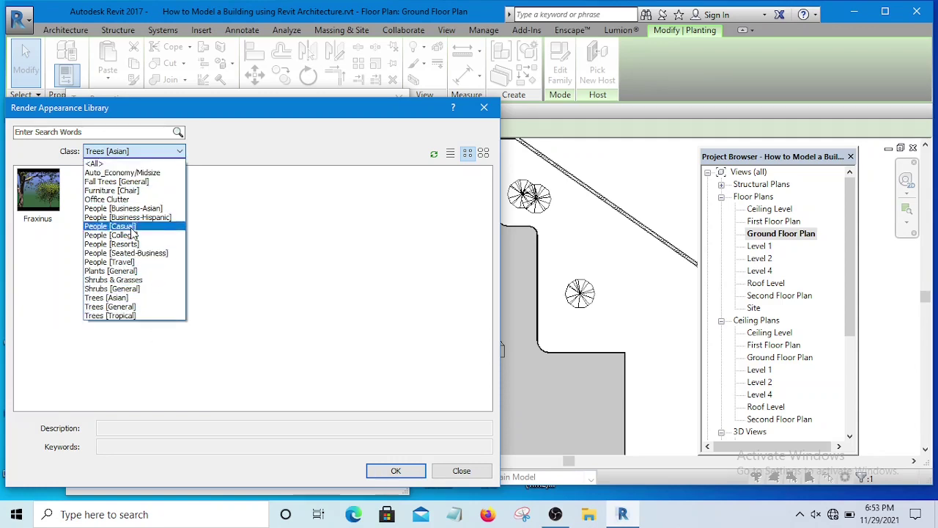
pyautogui.click(99, 307)
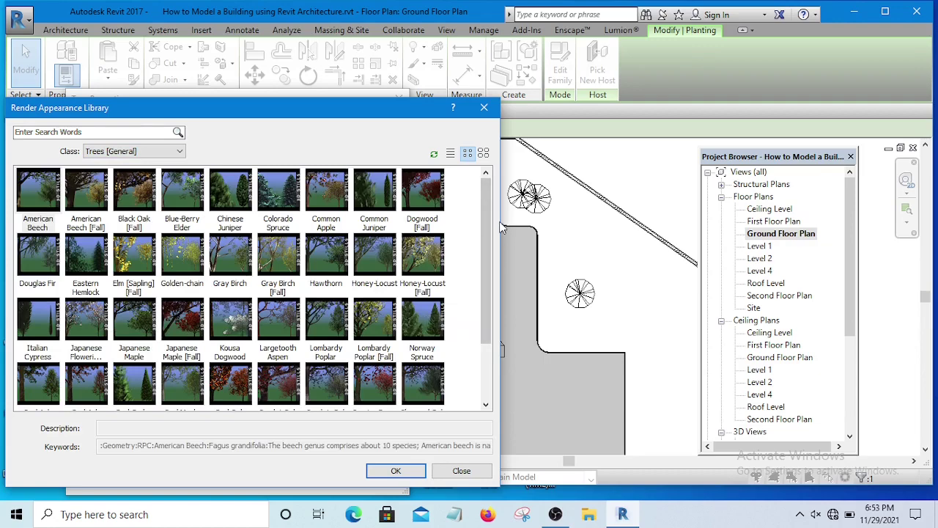
pyautogui.moveTo(489, 212)
pyautogui.mouseDown()
pyautogui.moveTo(484, 308)
pyautogui.moveTo(492, 217)
pyautogui.mouseUp()
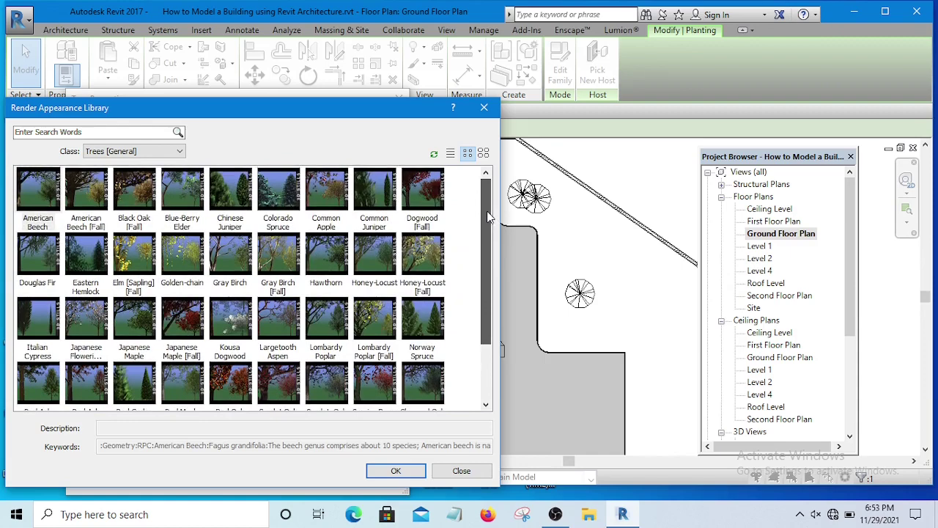
pyautogui.moveTo(490, 217); pyautogui.dragTo(469, 296)
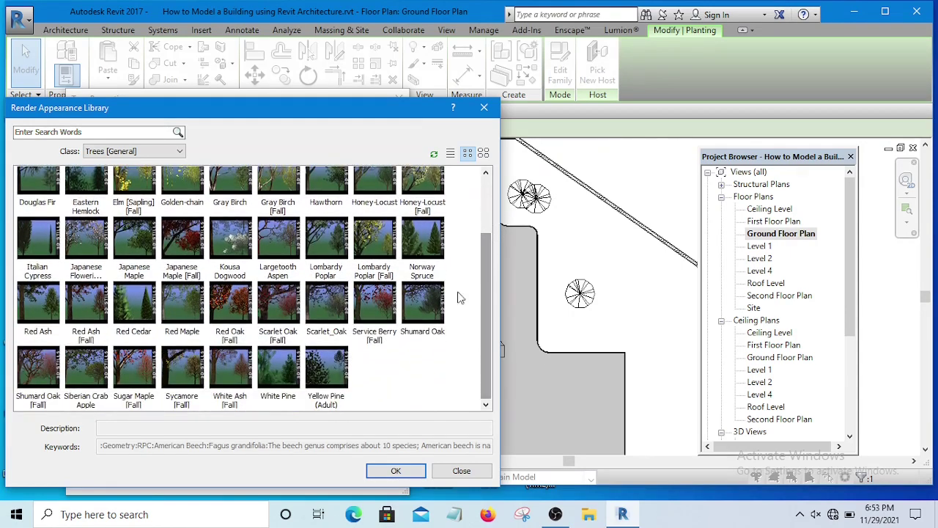
pyautogui.click(316, 372)
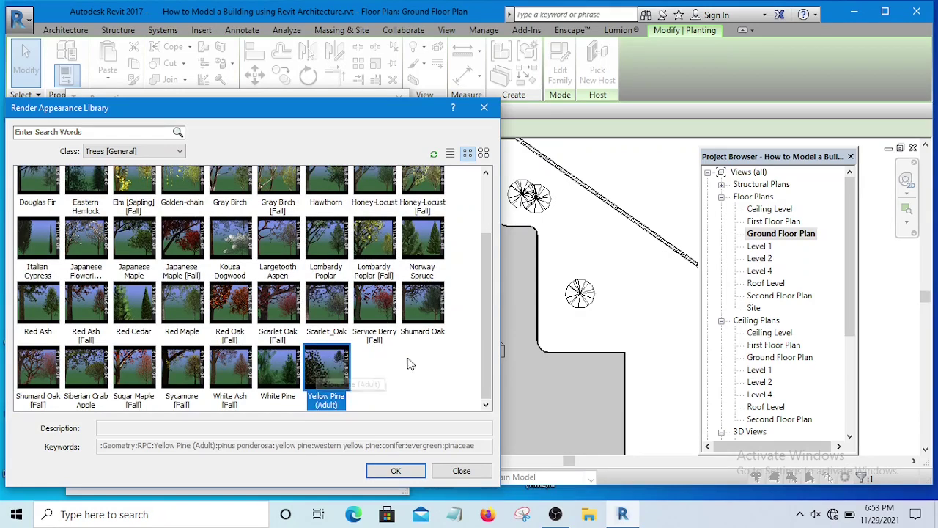
pyautogui.moveTo(483, 316); pyautogui.dragTo(489, 237)
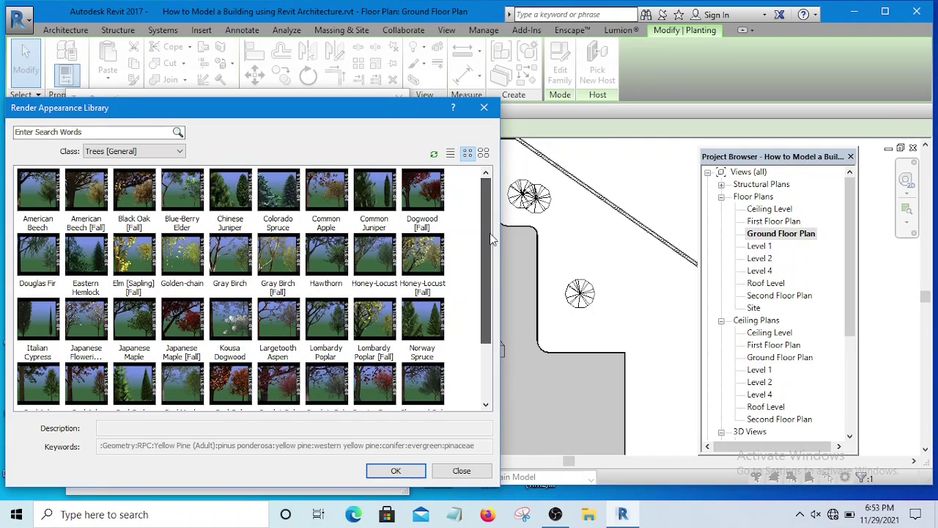
# Set the render appearance to Orange Tree from Trees [Tropical] and close Type Properties.
pyautogui.click(167, 151)
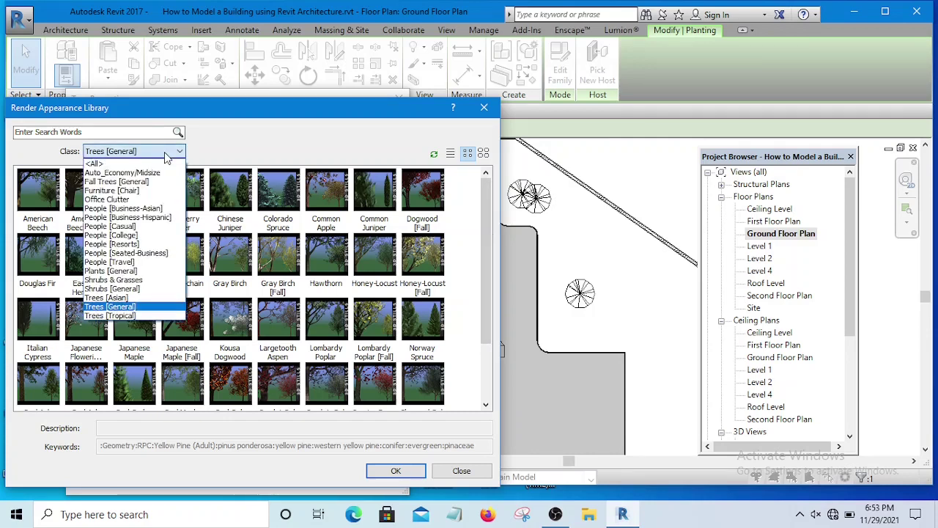
pyautogui.click(110, 316)
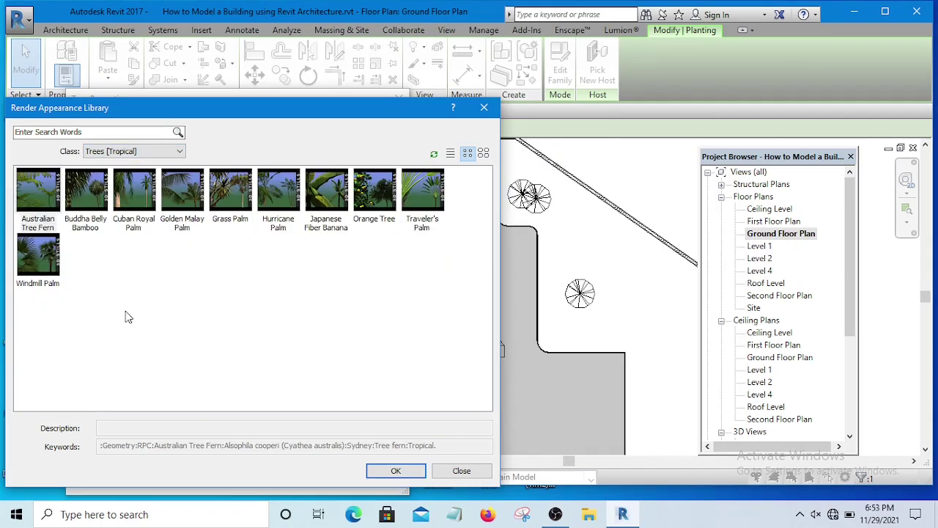
pyautogui.click(372, 197)
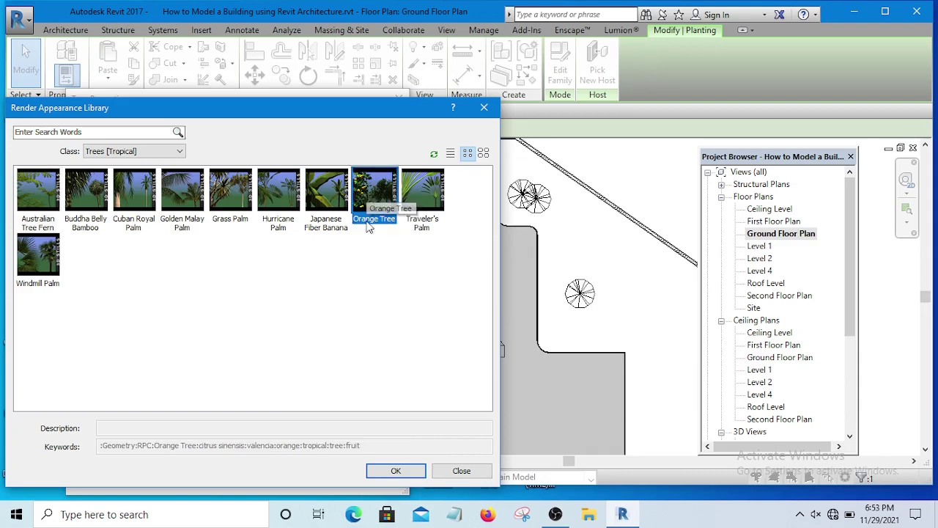
pyautogui.click(392, 473)
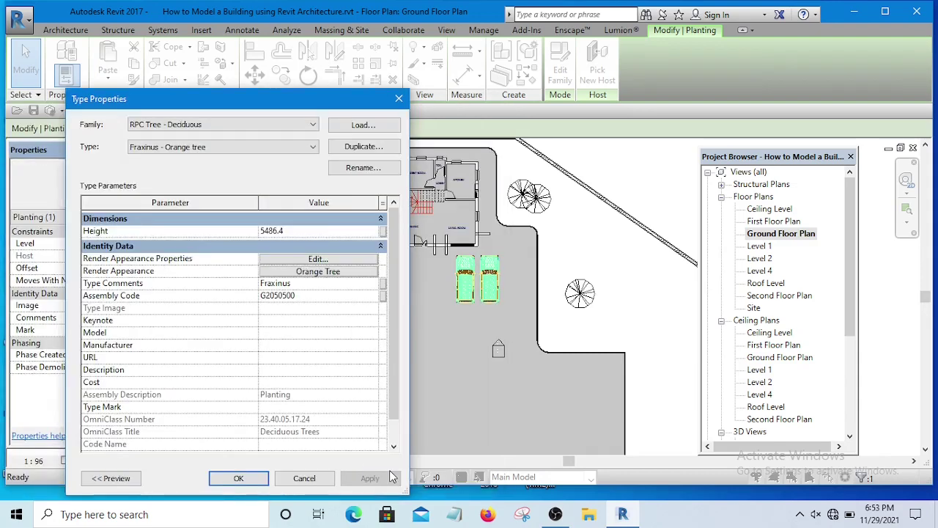
pyautogui.click(238, 478)
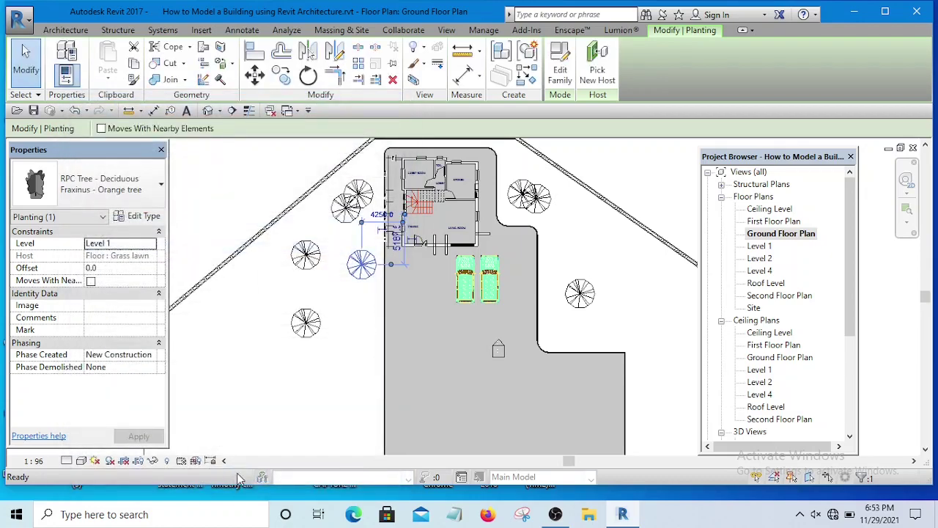
# Reselect the orange tree beside the house.
pyautogui.scroll(3, 348, 265)
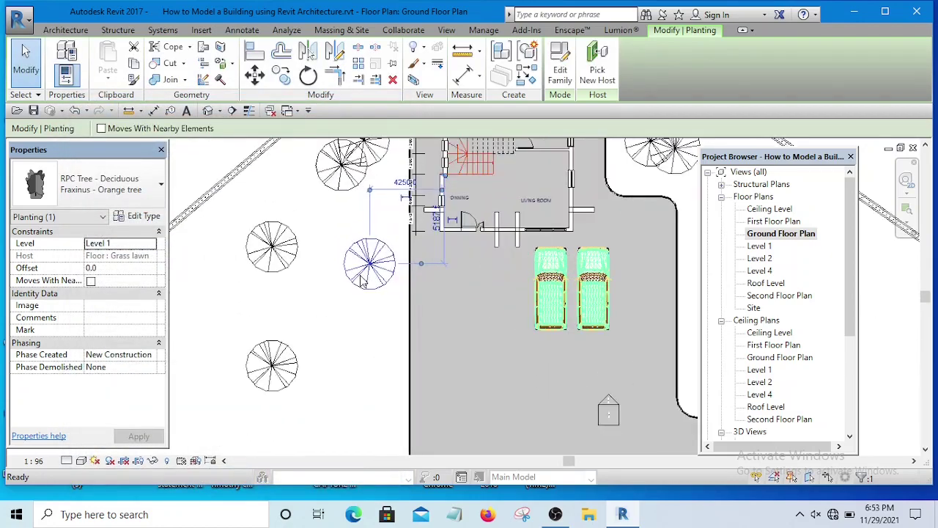
pyautogui.scroll(-5, 362, 280)
pyautogui.click(269, 241)
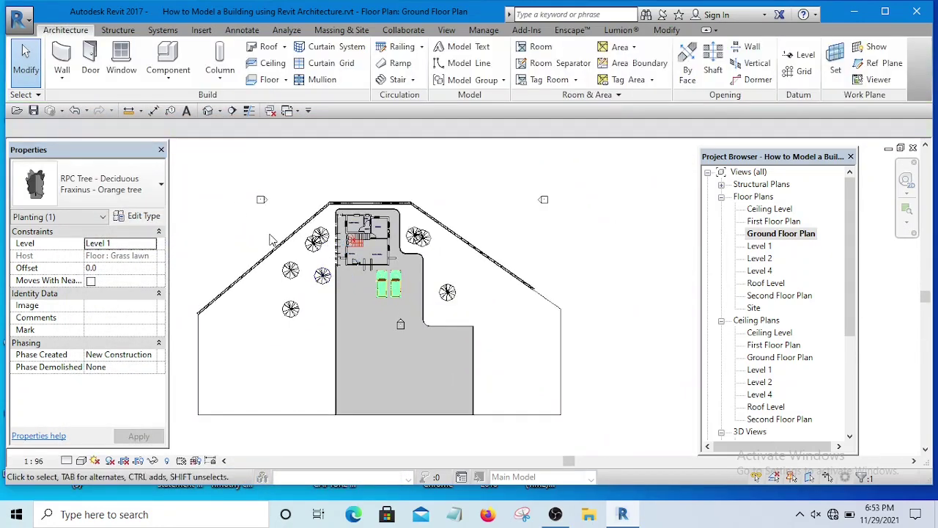
pyautogui.scroll(3, 318, 295)
pyautogui.click(324, 261)
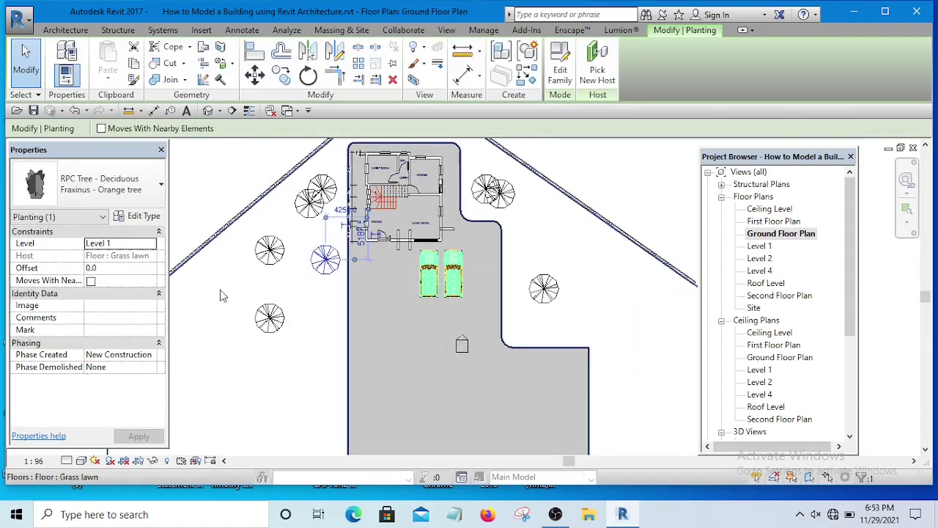
# Change the Fraxinus - Orange tree type's Height from 5486.4 to 12000 and apply it.
pyautogui.click(145, 218)
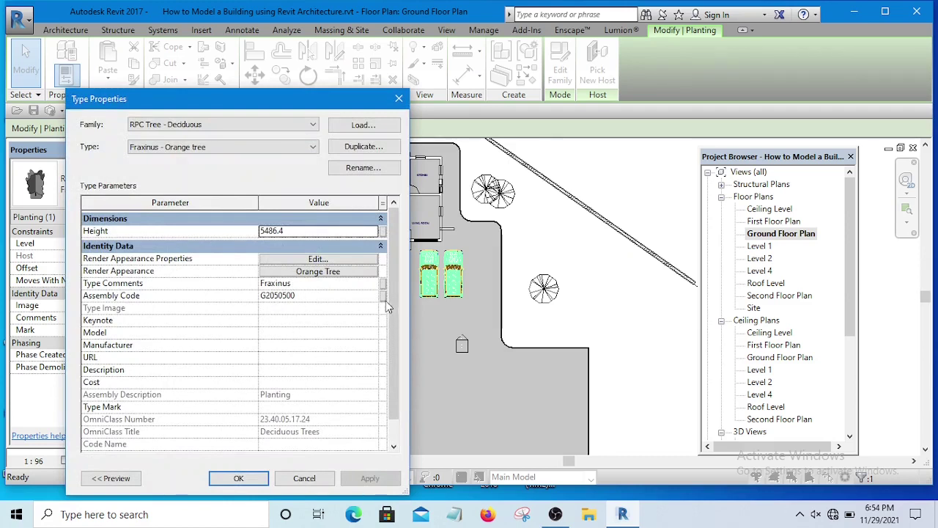
pyautogui.scroll(-1, 392, 288)
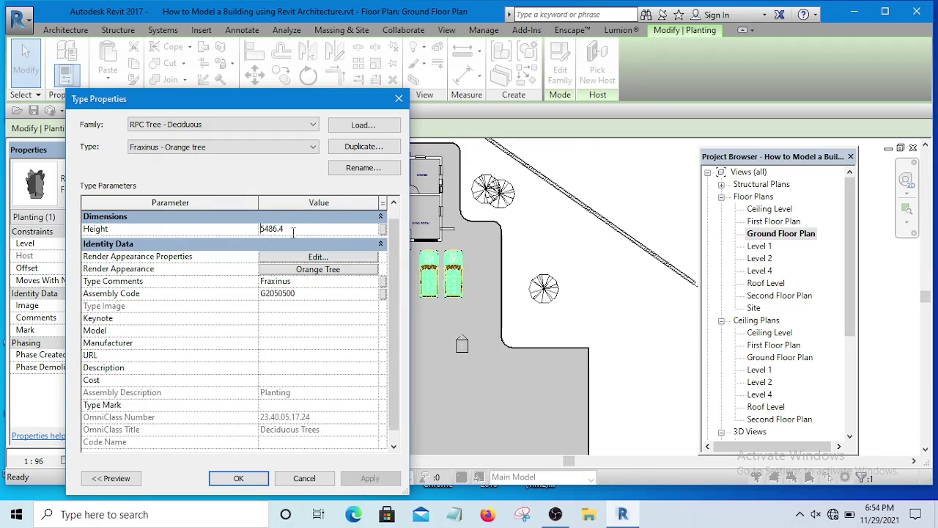
pyautogui.moveTo(292, 232); pyautogui.dragTo(250, 234)
pyautogui.write('12000')
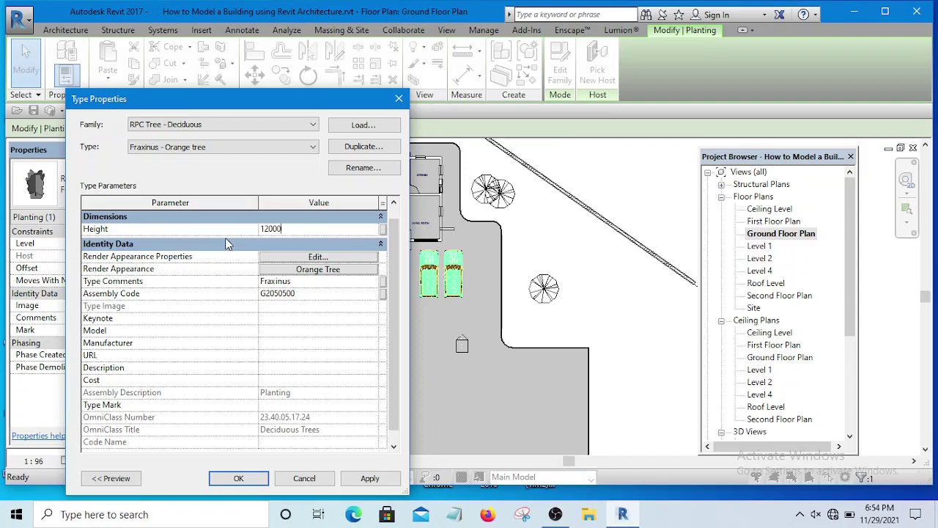
pyautogui.click(383, 479)
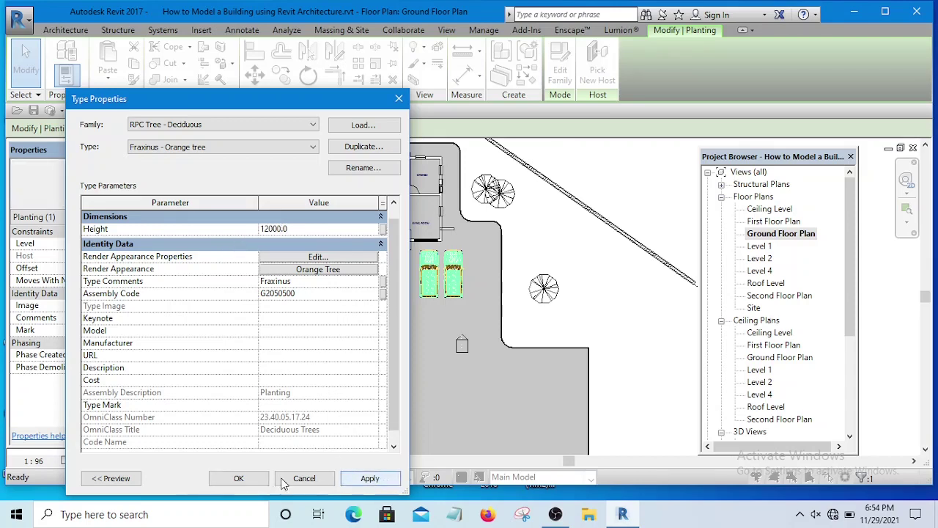
pyautogui.click(239, 479)
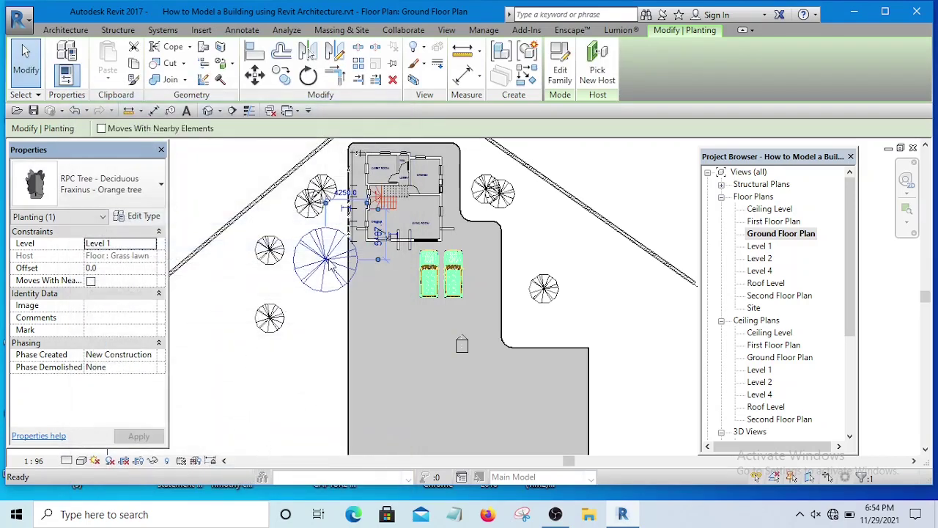
# Inspect the enlarged orange tree in the plan by selecting and zooming around it.
pyautogui.scroll(-3, 311, 219)
pyautogui.click(320, 180)
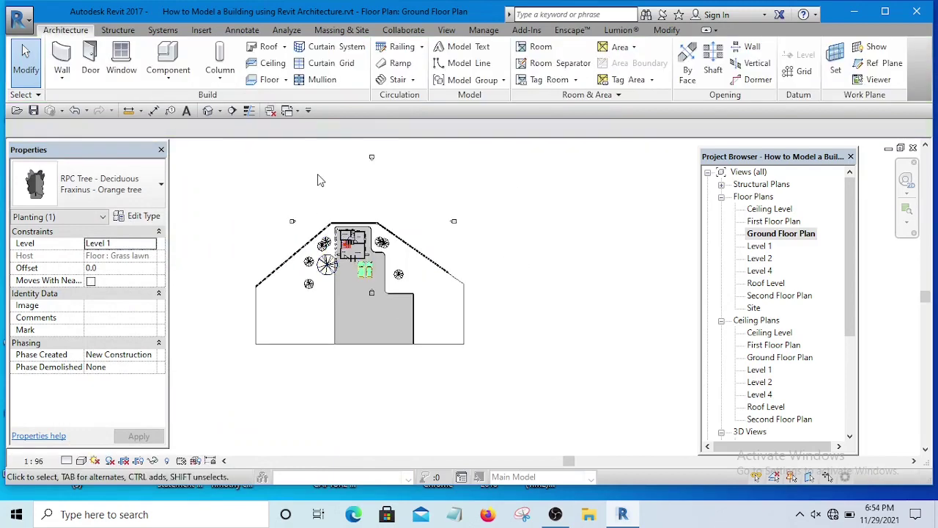
pyautogui.scroll(2, 323, 290)
pyautogui.scroll(2, 323, 290)
pyautogui.click(323, 293)
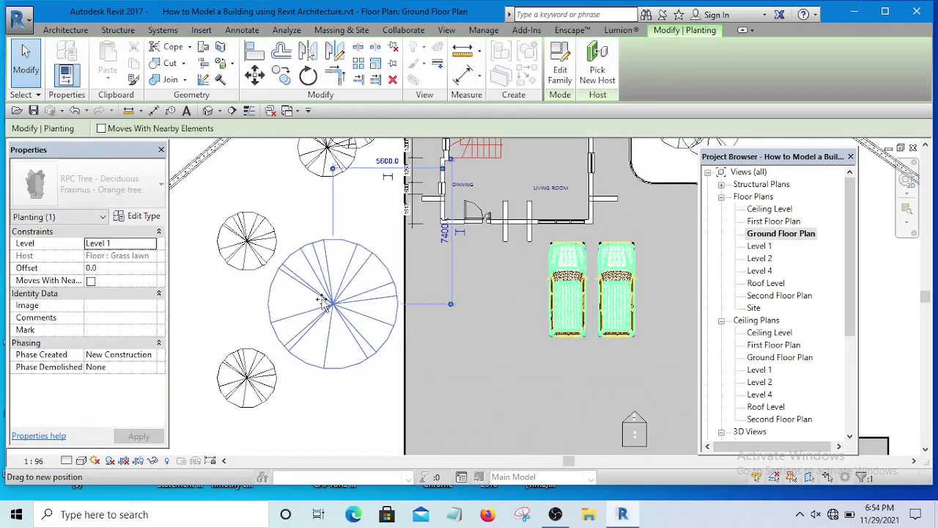
pyautogui.scroll(-4, 321, 296)
pyautogui.click(448, 183)
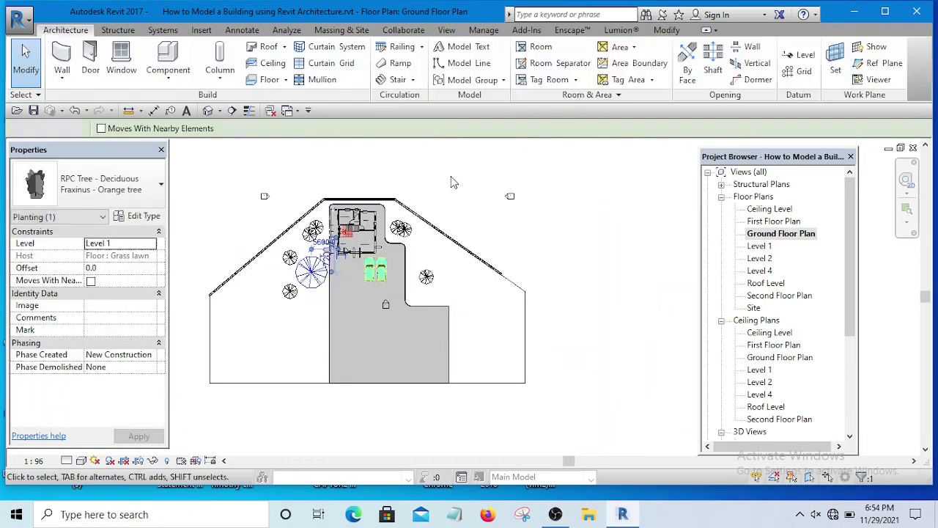
pyautogui.scroll(3, 363, 209)
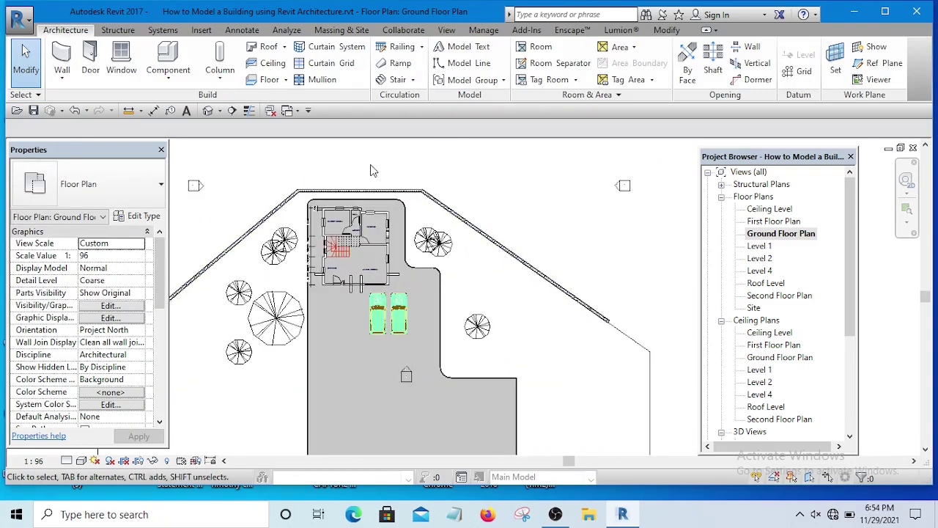
pyautogui.scroll(-2, 445, 226)
pyautogui.scroll(2, 452, 288)
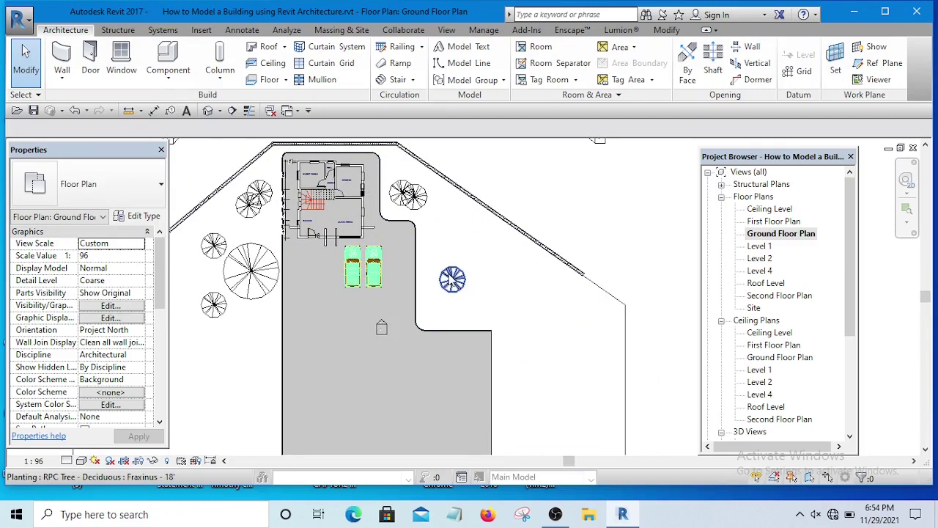
# Select the tree east of the parked cars and duplicate its Fraxinus - 18' type as 'Palm Tree'.
pyautogui.click(453, 278)
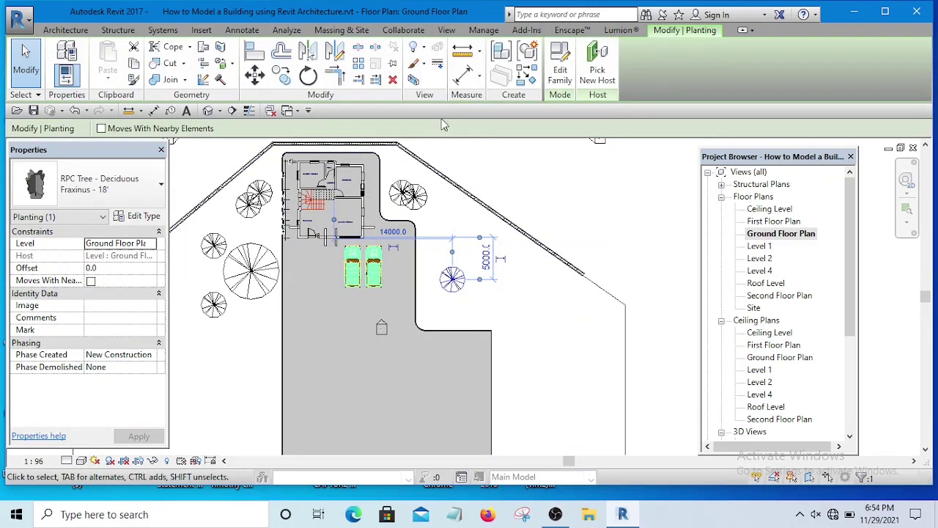
pyautogui.click(142, 218)
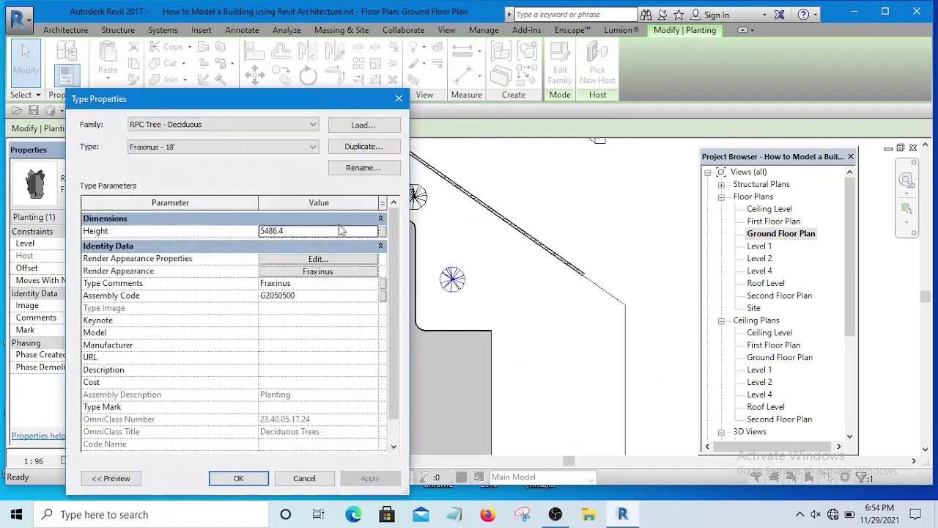
pyautogui.click(360, 147)
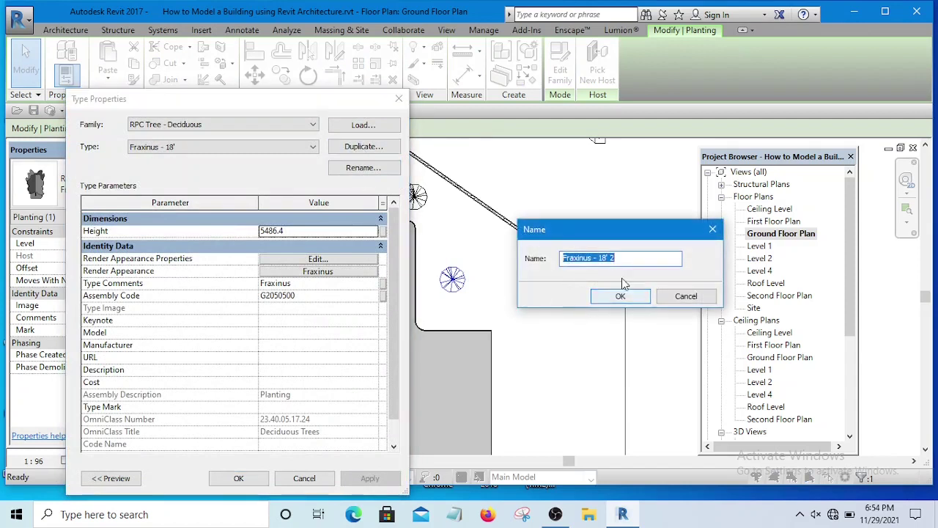
pyautogui.write('P')
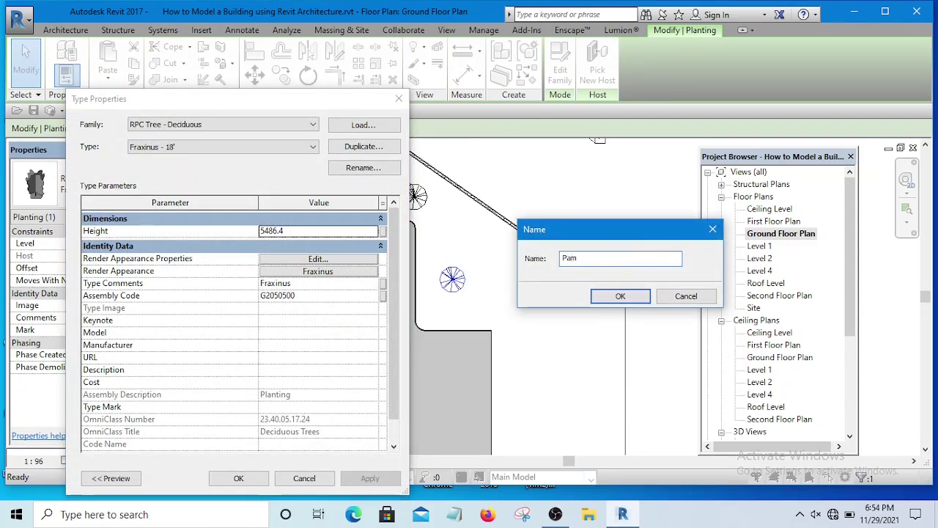
pyautogui.write('alm Tree')
pyautogui.click(620, 295)
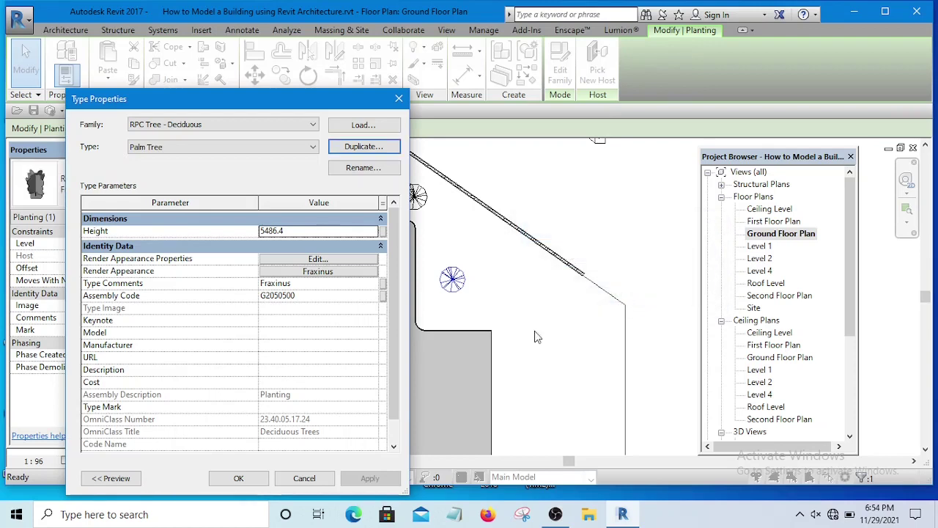
# Give the Palm Tree type the Golden Malay Palm appearance from Trees [Tropical].
pyautogui.click(316, 276)
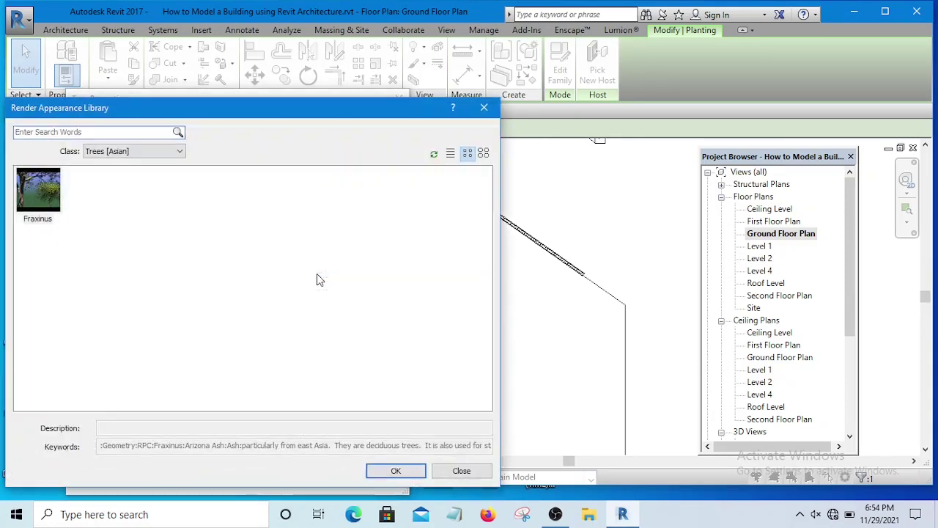
pyautogui.click(147, 152)
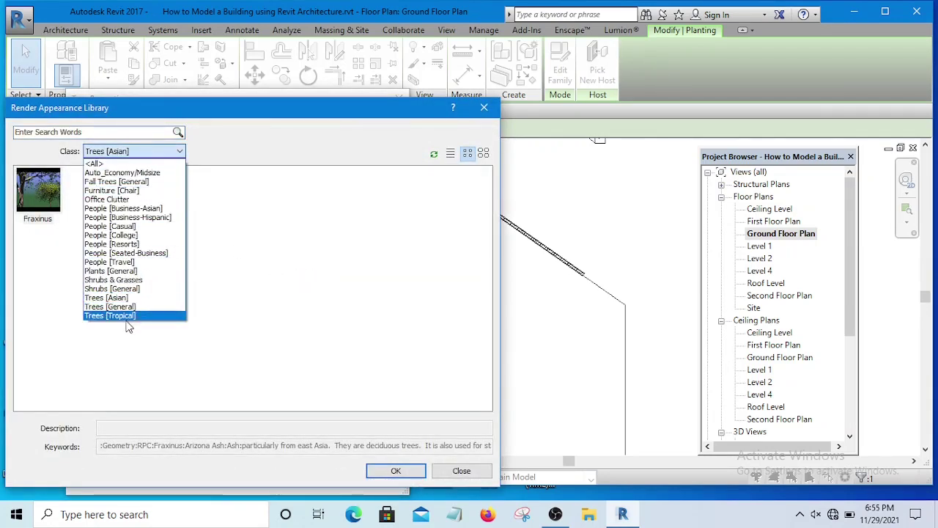
pyautogui.click(128, 316)
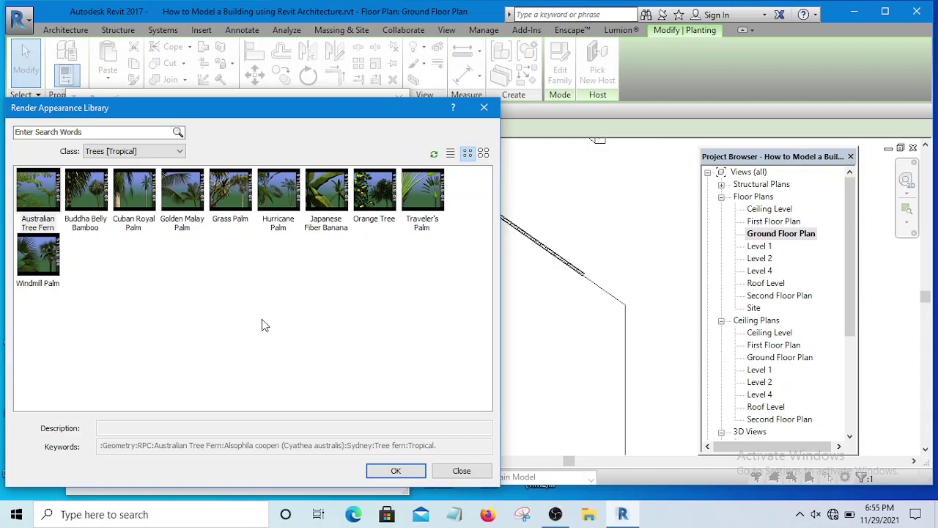
pyautogui.click(285, 201)
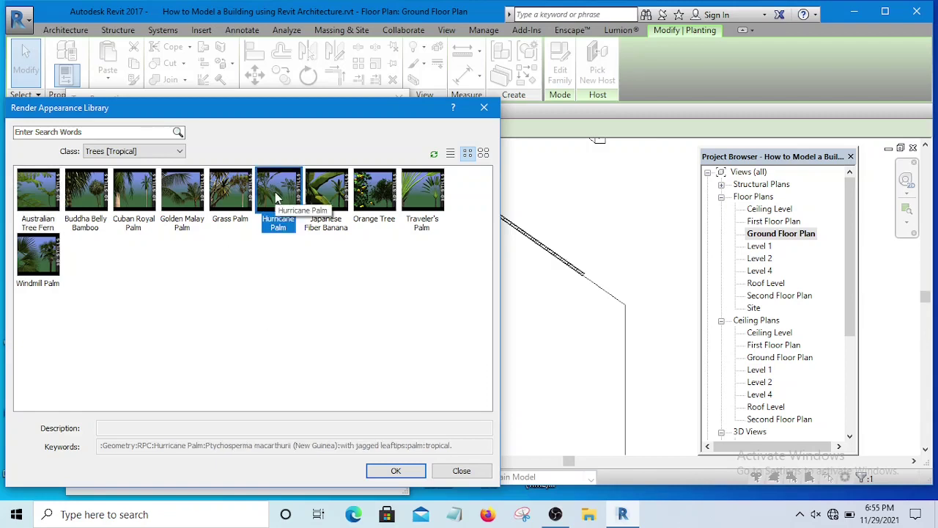
pyautogui.click(329, 195)
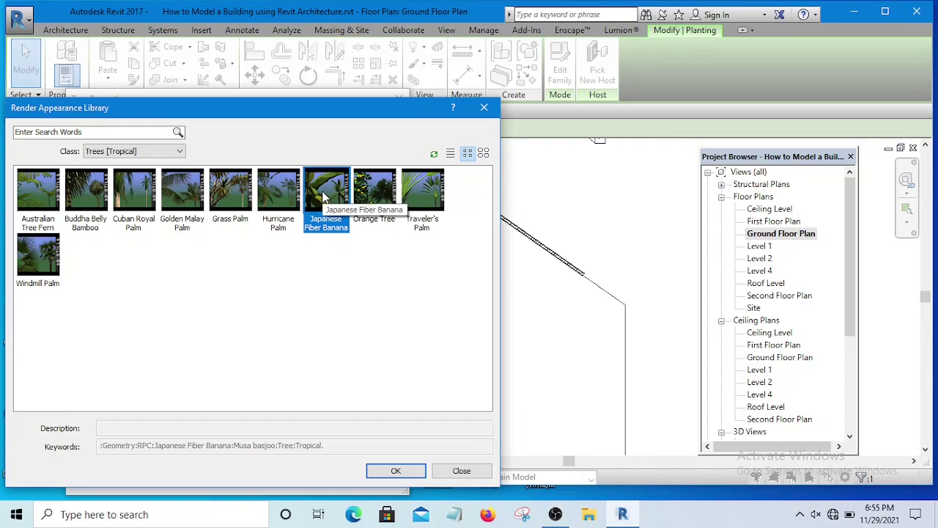
pyautogui.click(180, 187)
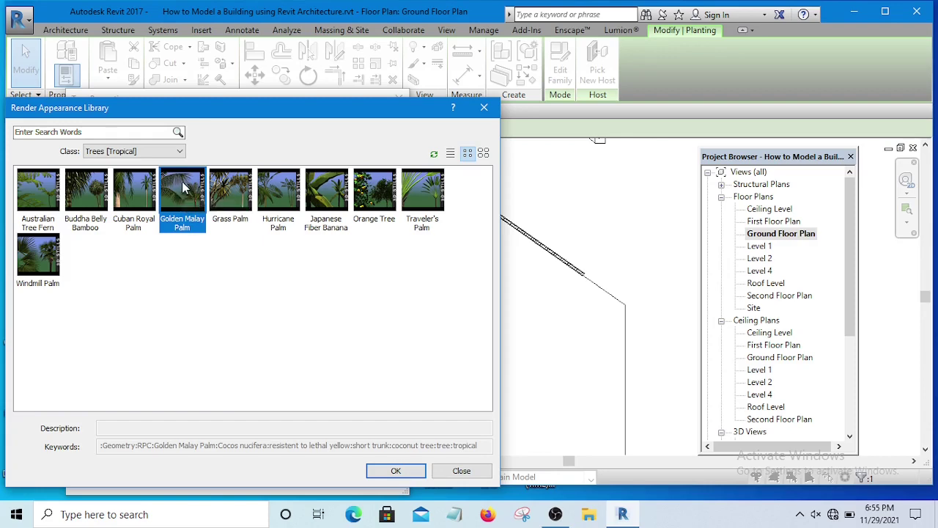
pyautogui.click(386, 470)
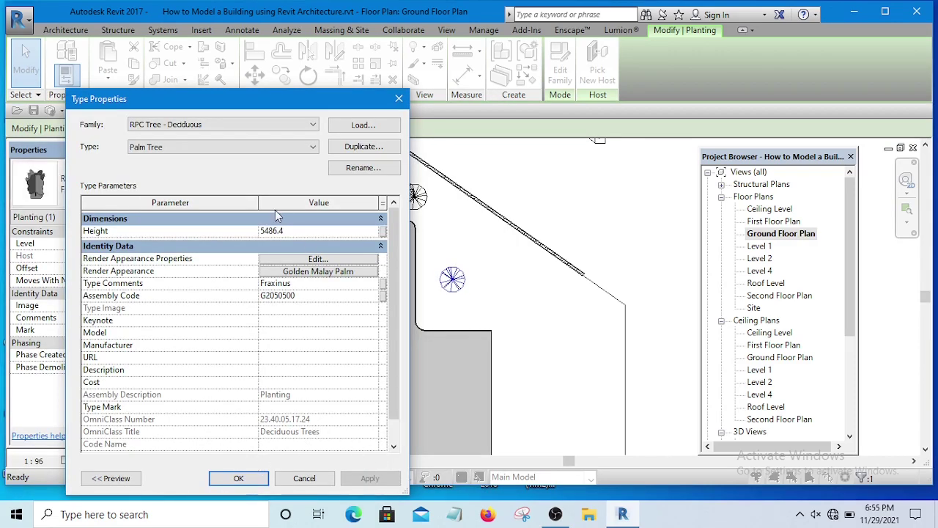
# Set the Palm Tree type's Height to 10000 and confirm.
pyautogui.click(294, 231)
pyautogui.write('10000')
pyautogui.click(249, 482)
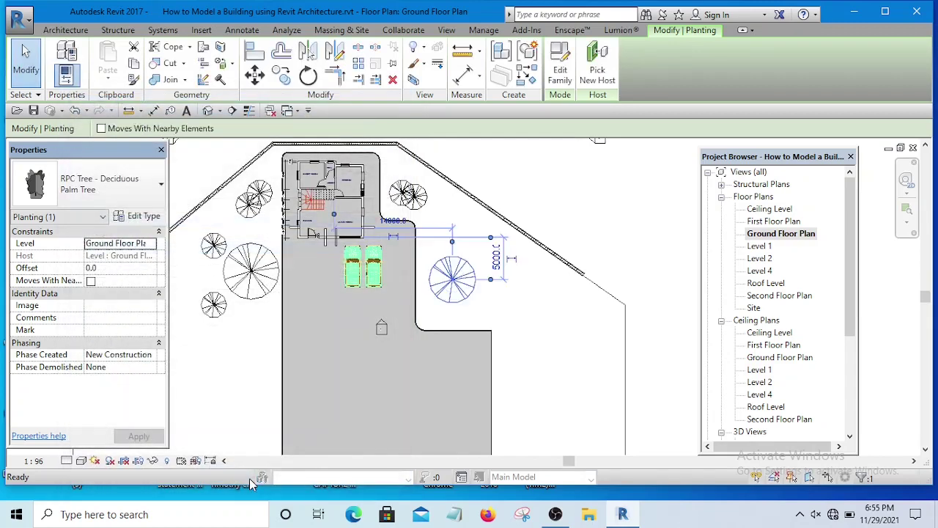
pyautogui.click(543, 199)
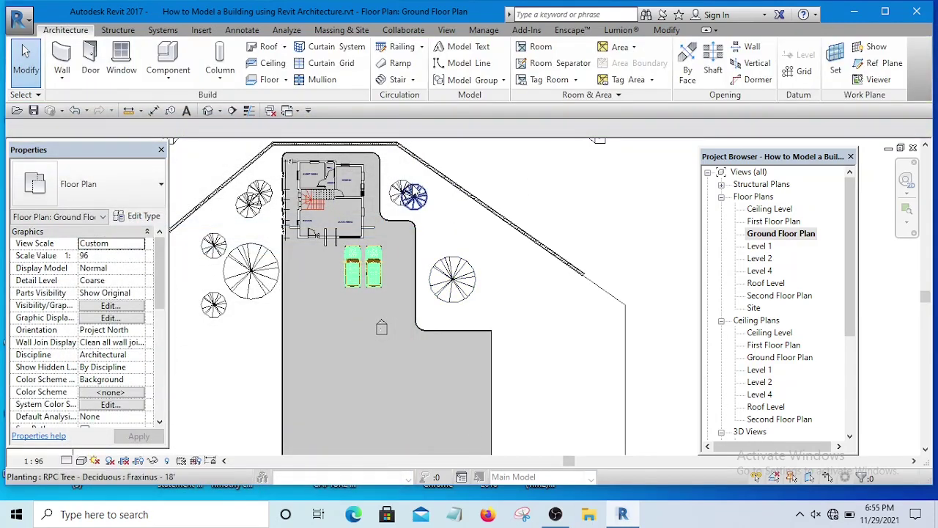
# Open the Default 3D View and orbit around the house to inspect the palm tree.
pyautogui.click(209, 111)
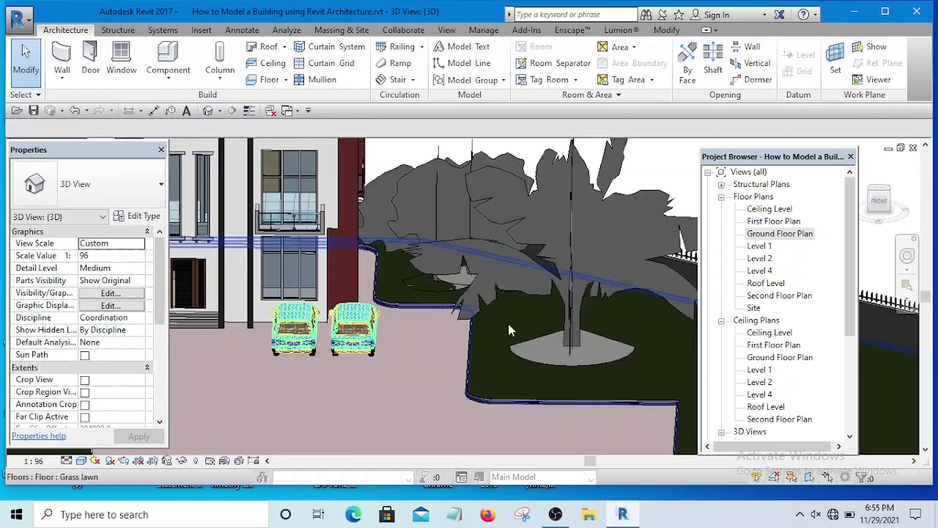
pyautogui.scroll(-4, 508, 323)
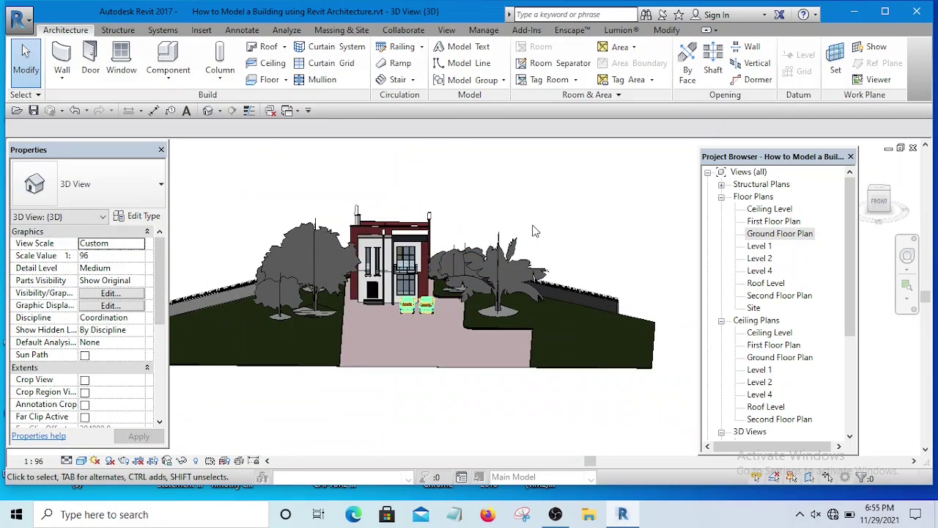
pyautogui.keyDown('shift'); pyautogui.moveTo(534, 231); pyautogui.dragTo(527, 256, button='middle'); pyautogui.keyUp('shift')
pyautogui.scroll(3, 526, 293)
pyautogui.moveTo(526, 293)
pyautogui.keyDown('shift'); pyautogui.mouseDown(button='middle')
pyautogui.moveTo(531, 329)
pyautogui.moveTo(517, 308)
pyautogui.moveTo(528, 278)
pyautogui.mouseUp(button='middle'); pyautogui.keyUp('shift')
pyautogui.scroll(-2, 543, 230)
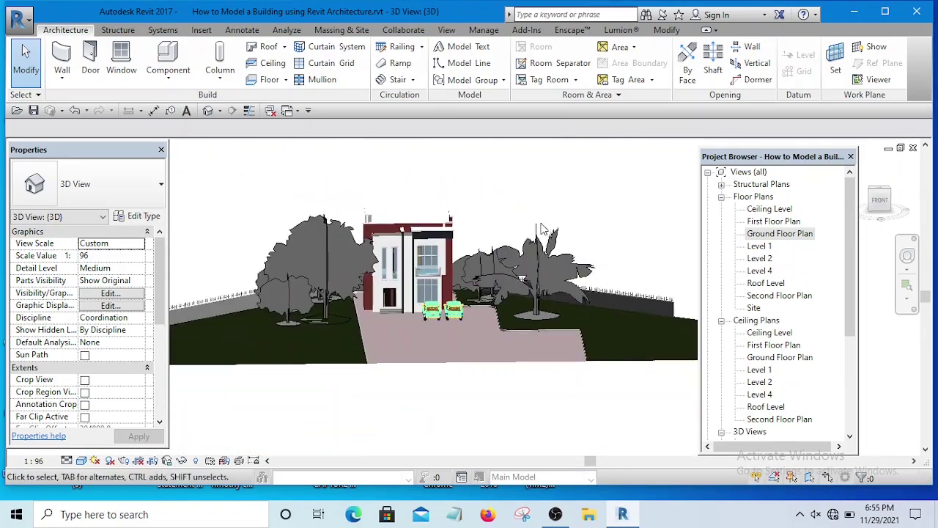
pyautogui.keyDown('shift'); pyautogui.moveTo(542, 229); pyautogui.dragTo(536, 283, button='middle'); pyautogui.keyUp('shift')
pyautogui.scroll(4, 525, 306)
# Nudge the palm tree to a slightly new position, then return to the Ground Floor Plan.
pyautogui.click(524, 305)
pyautogui.scroll(-3, 528, 308)
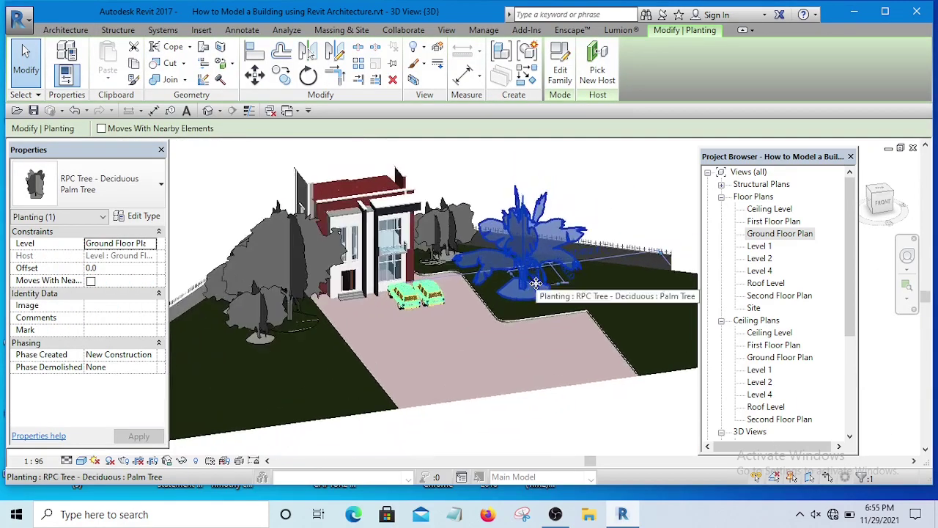
pyautogui.scroll(4, 535, 283)
pyautogui.moveTo(496, 301); pyautogui.dragTo(489, 295)
pyautogui.scroll(-4, 490, 296)
pyautogui.click(530, 195)
pyautogui.keyDown('shift'); pyautogui.moveTo(529, 195); pyautogui.dragTo(598, 263, button='middle'); pyautogui.keyUp('shift')
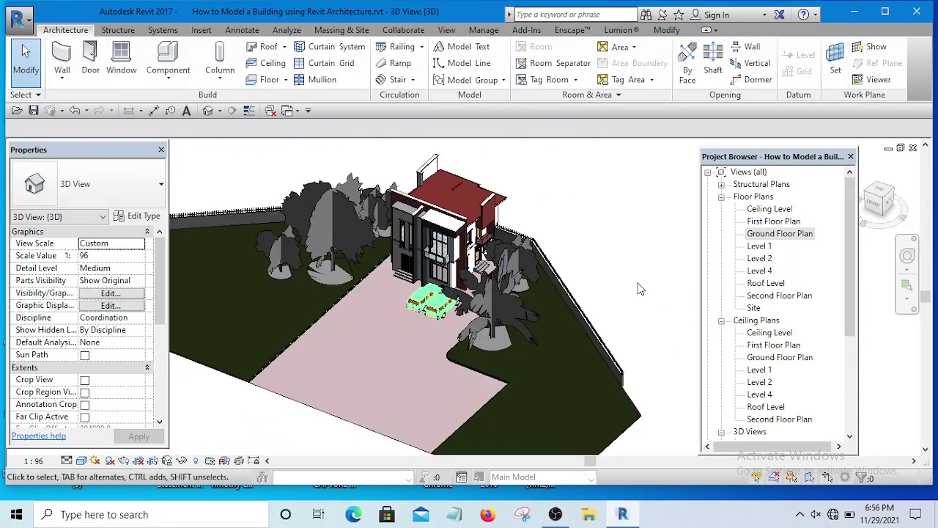
pyautogui.doubleClick(775, 235)
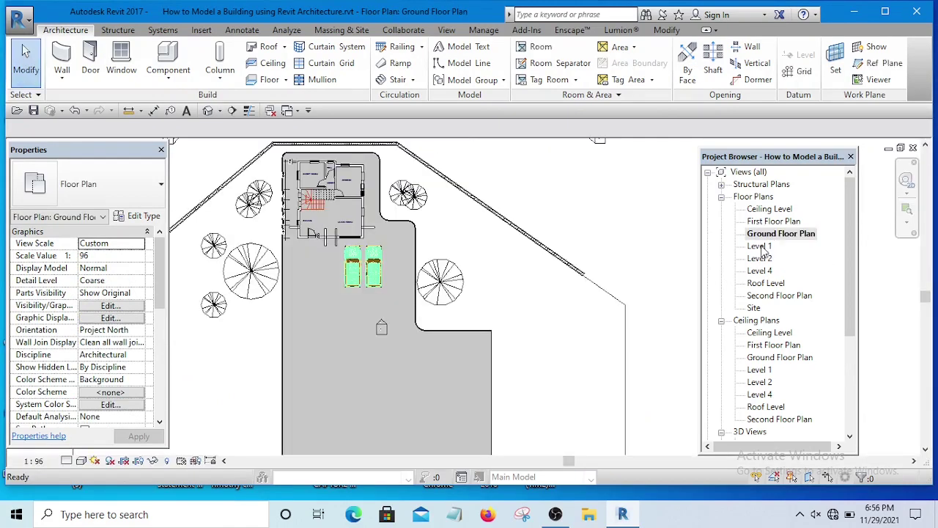
# Open the Level 1 floor plan from the Project Browser.
pyautogui.click(762, 247)
pyautogui.doubleClick(760, 247)
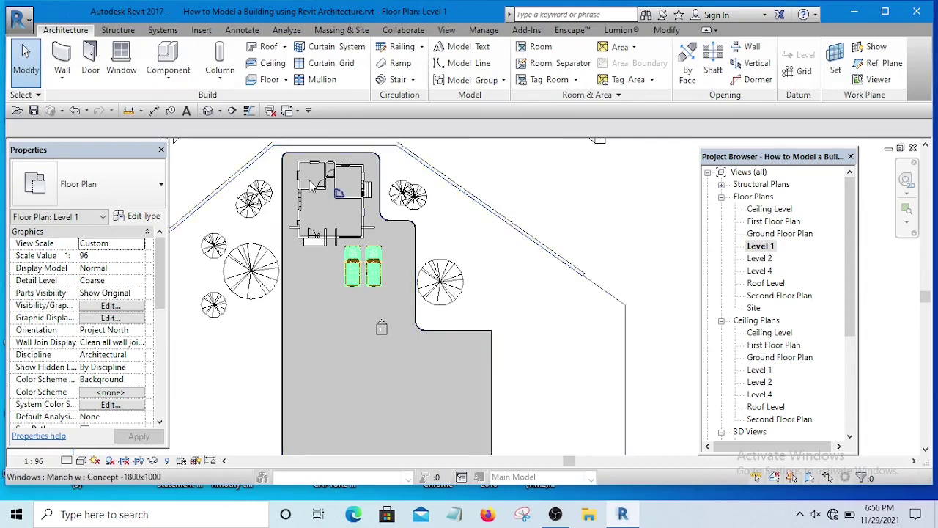
pyautogui.scroll(2, 235, 175)
pyautogui.scroll(-5, 234, 176)
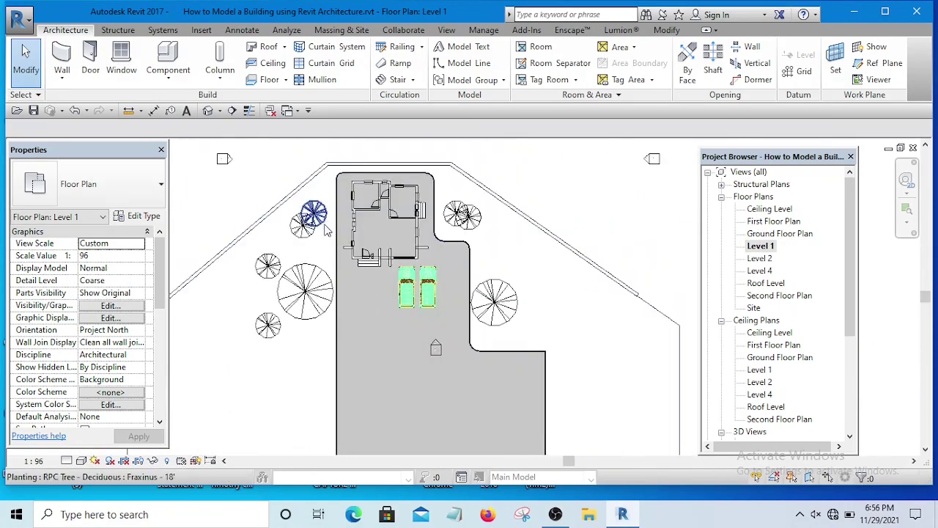
pyautogui.scroll(4, 326, 235)
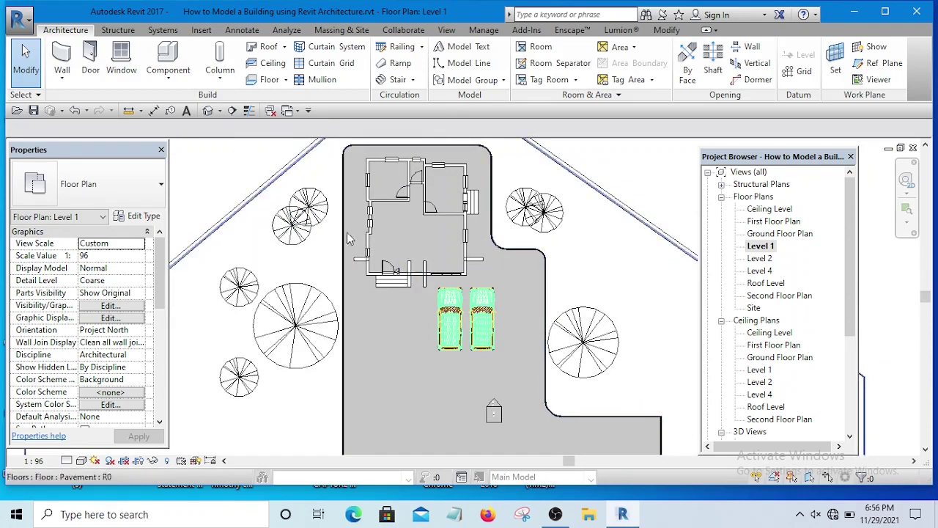
# Start Place a Component and browse the type list, keeping RPC Tree - Deciduous Fraxinus - 18'.
pyautogui.click(167, 82)
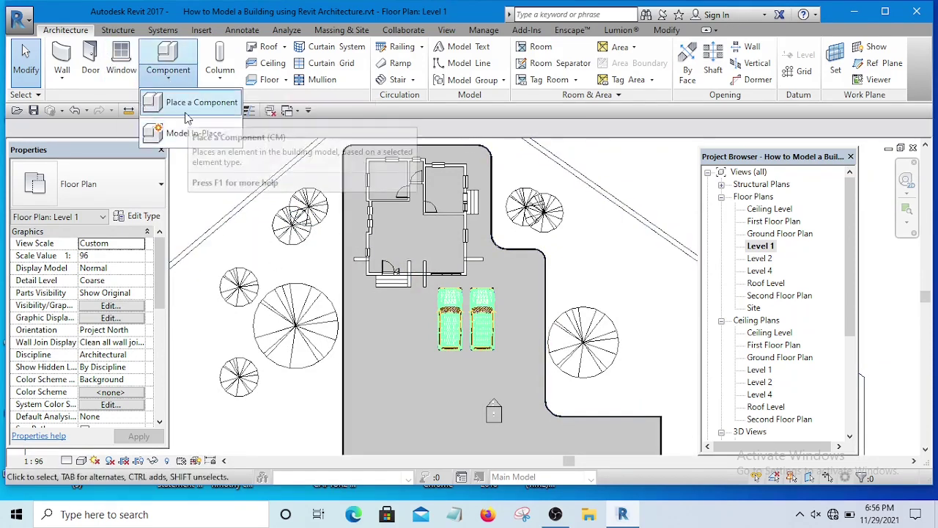
pyautogui.click(188, 105)
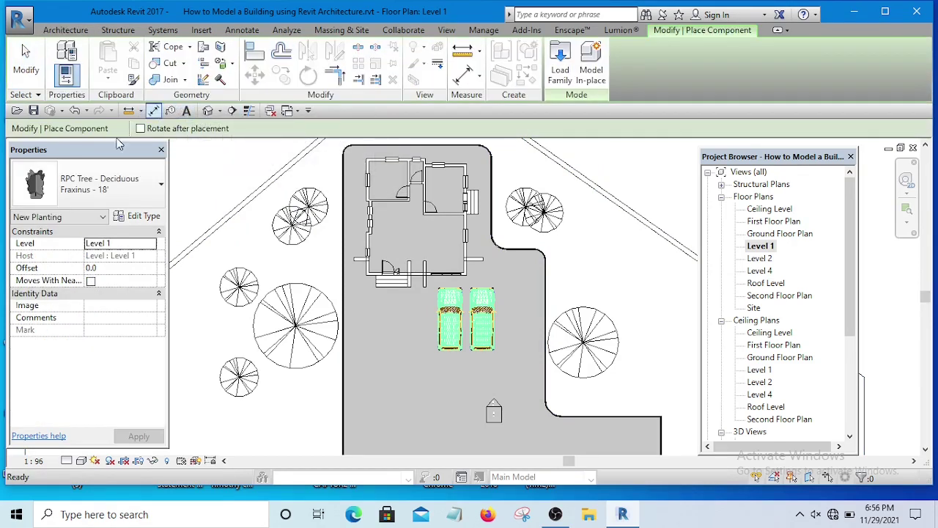
pyautogui.click(115, 189)
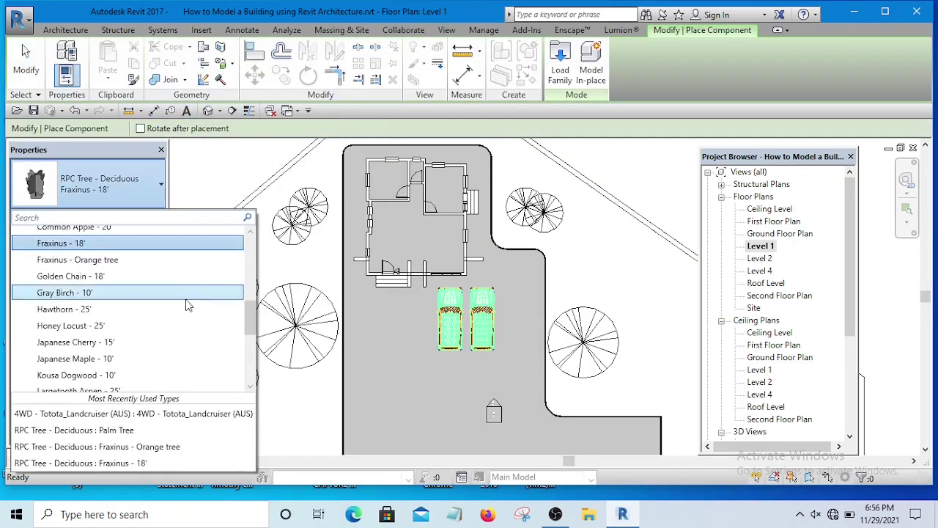
pyautogui.moveTo(252, 327); pyautogui.dragTo(243, 357)
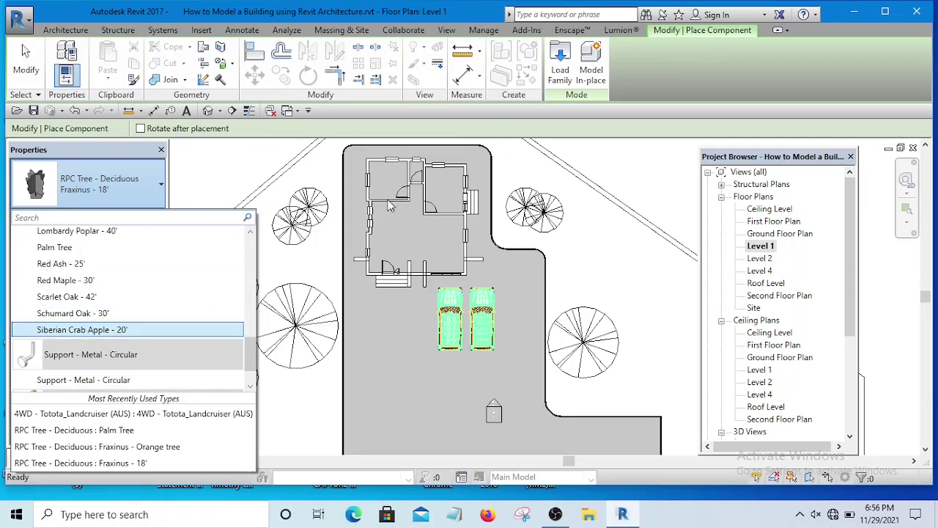
pyautogui.click(561, 67)
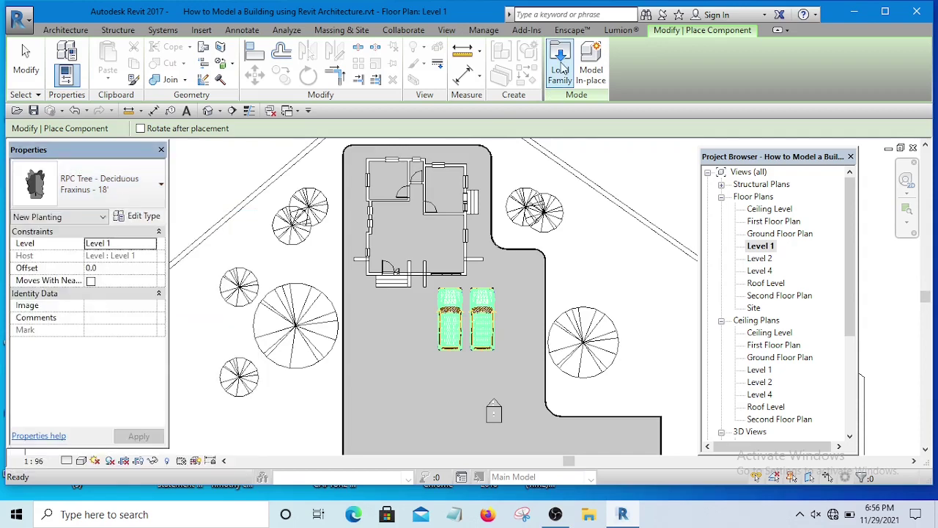
# Load RPC Shrub.rfa from the library's Planting folder into the project.
pyautogui.click(561, 67)
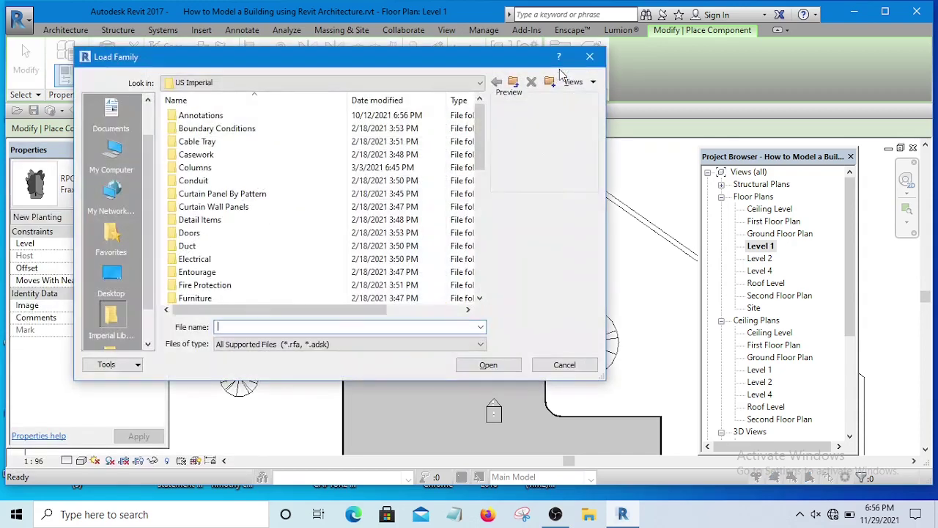
pyautogui.moveTo(480, 131); pyautogui.dragTo(475, 196)
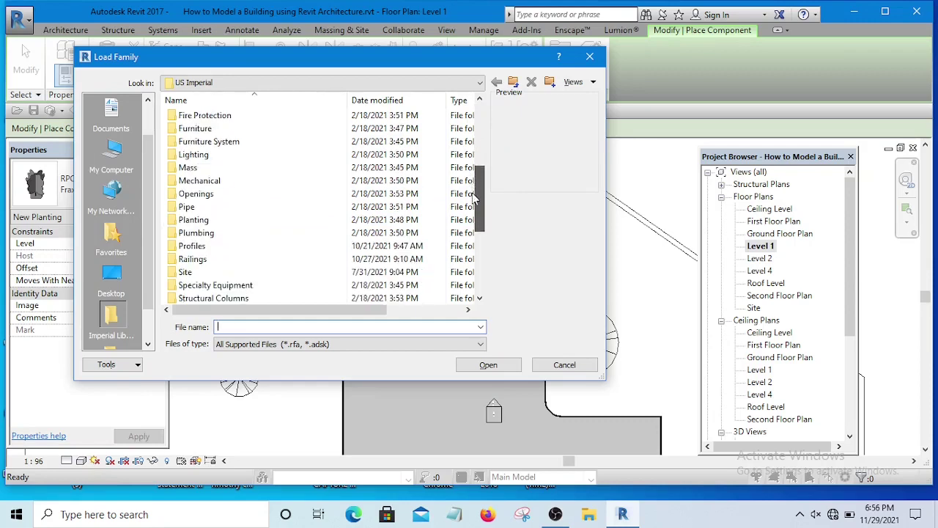
pyautogui.doubleClick(189, 222)
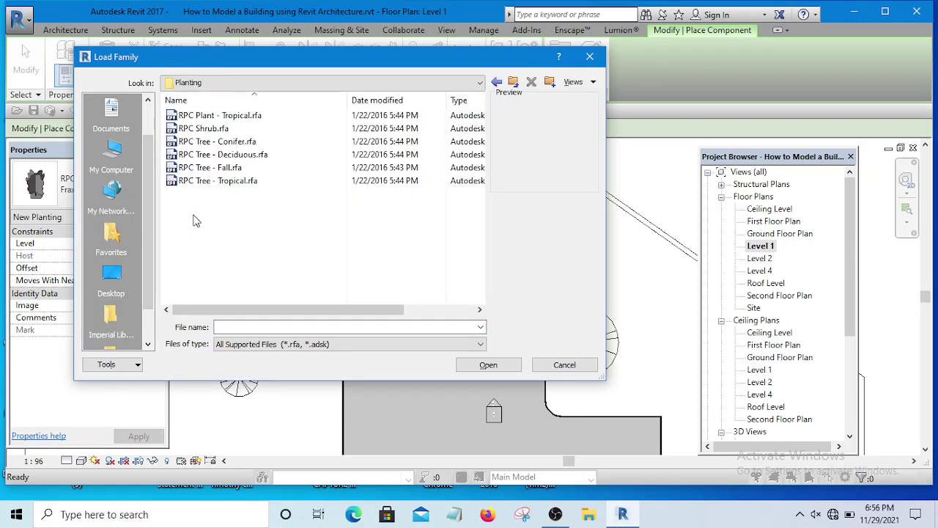
pyautogui.click(203, 128)
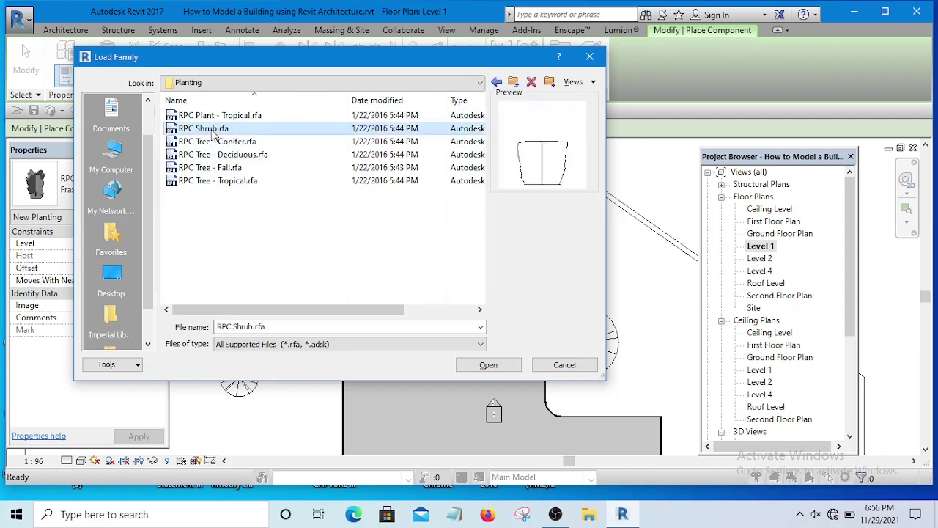
pyautogui.click(489, 365)
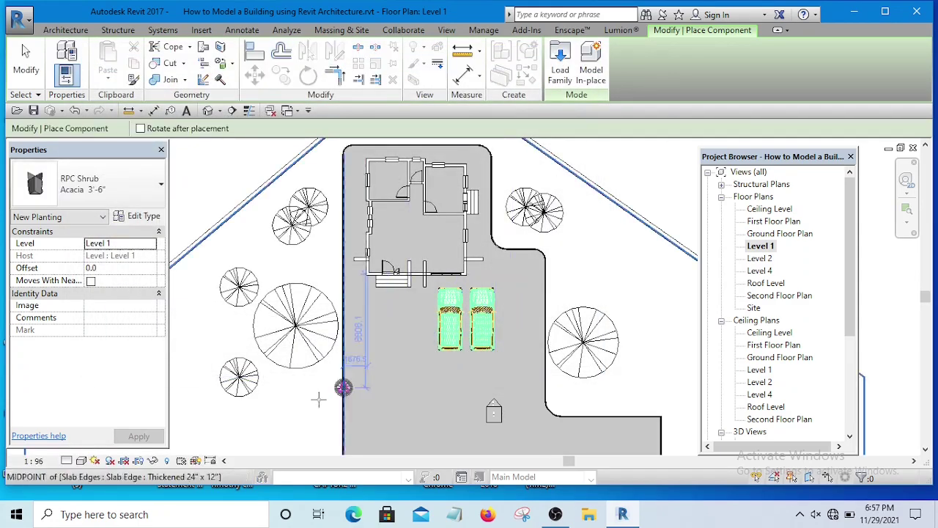
# Place four Acacia 3'-6" shrubs along the lawn edge left of the wall and driveway.
pyautogui.scroll(5, 344, 367)
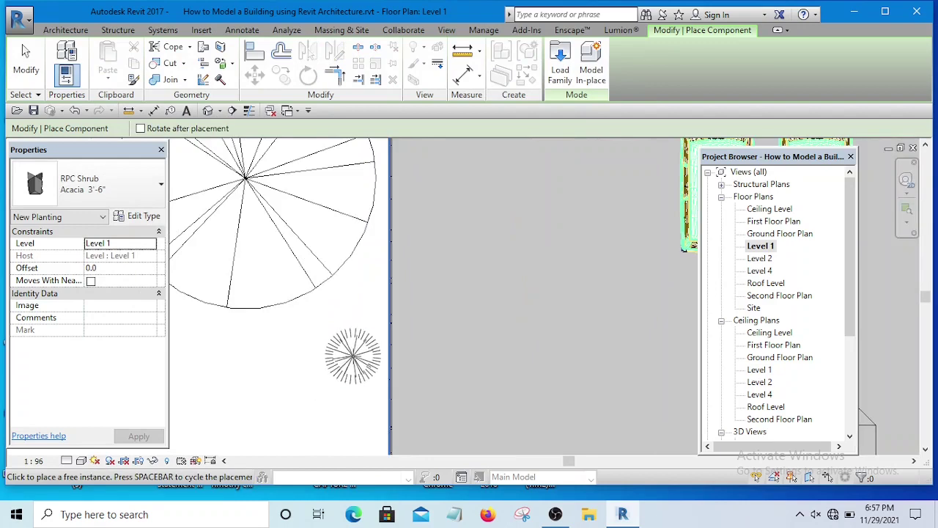
pyautogui.click(352, 356)
pyautogui.scroll(2, 344, 344)
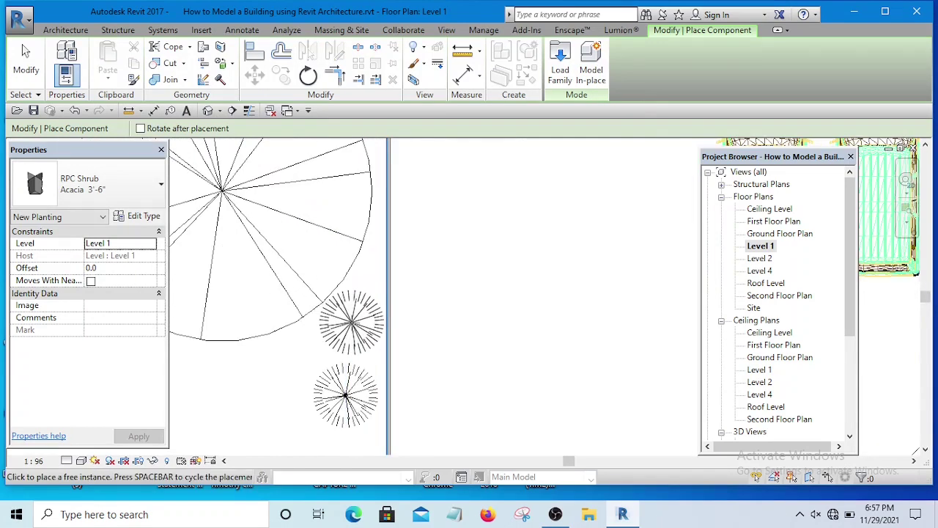
pyautogui.scroll(-4, 345, 395)
pyautogui.scroll(3, 342, 432)
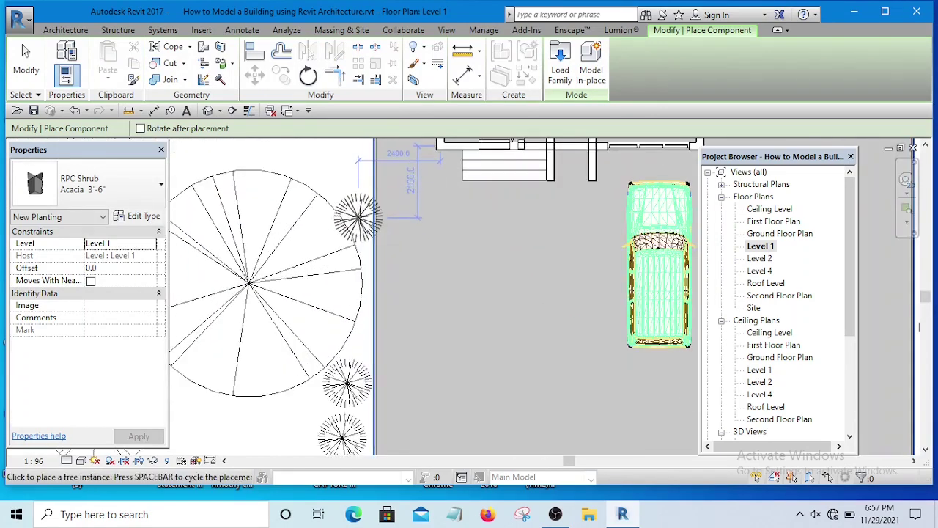
pyautogui.scroll(-3, 345, 279)
pyautogui.scroll(3, 351, 301)
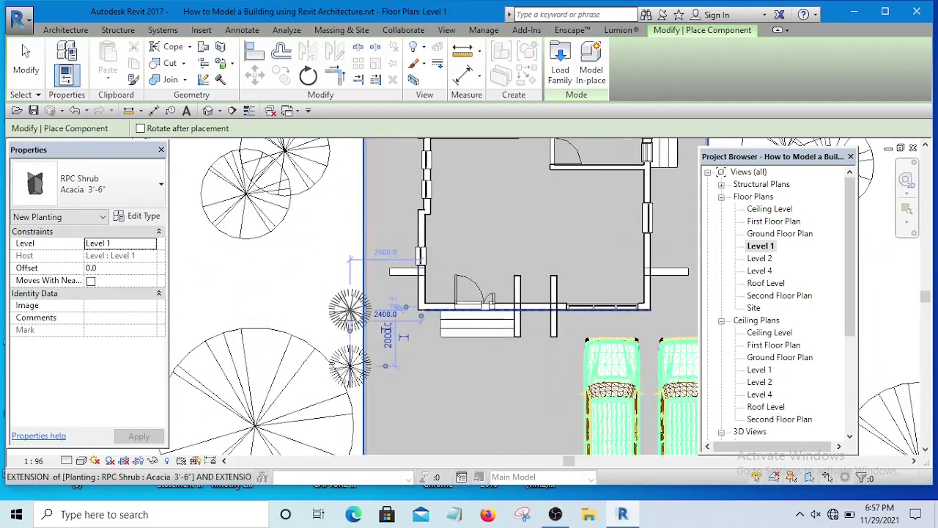
pyautogui.scroll(-3, 349, 366)
pyautogui.scroll(3, 348, 377)
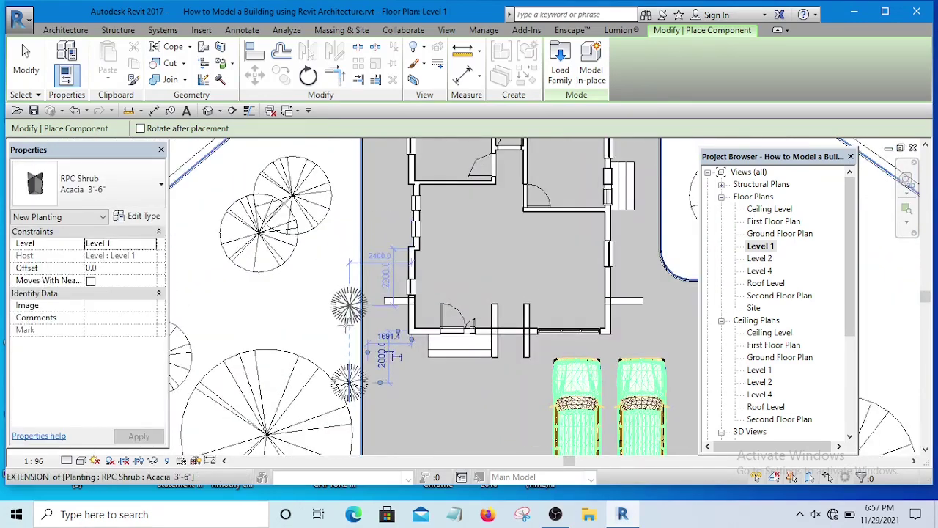
pyautogui.click(341, 334)
pyautogui.click(340, 272)
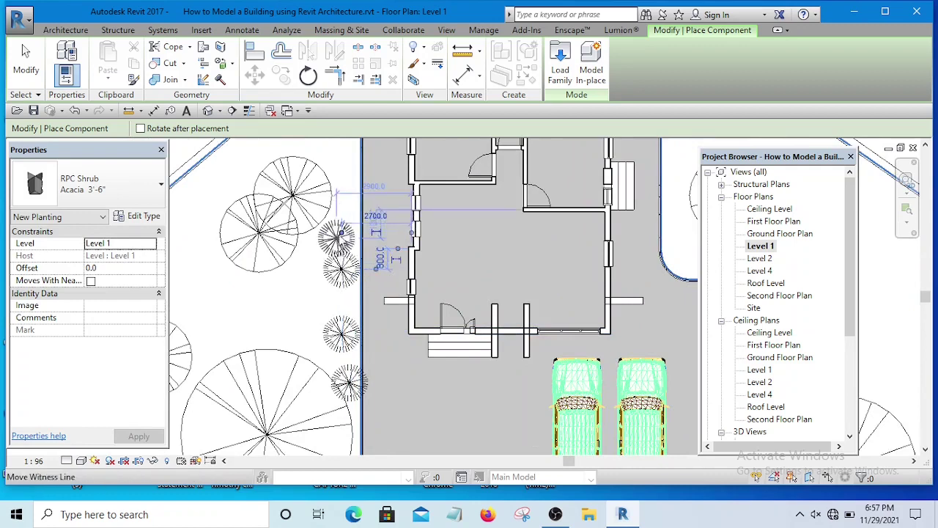
pyautogui.click(339, 194)
# Cancel shrub placement from the plan's right-click menu.
pyautogui.scroll(-3, 345, 183)
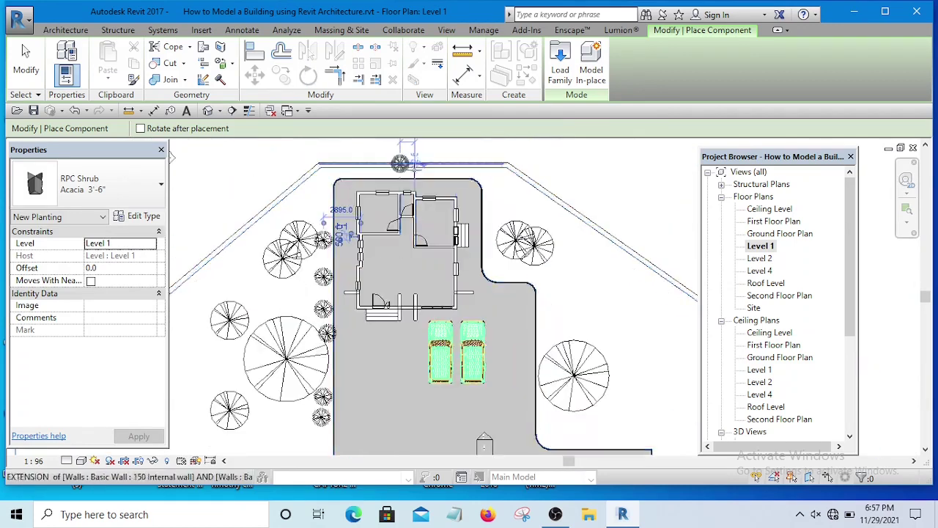
pyautogui.scroll(2, 401, 163)
pyautogui.rightClick(529, 182)
pyautogui.click(560, 193)
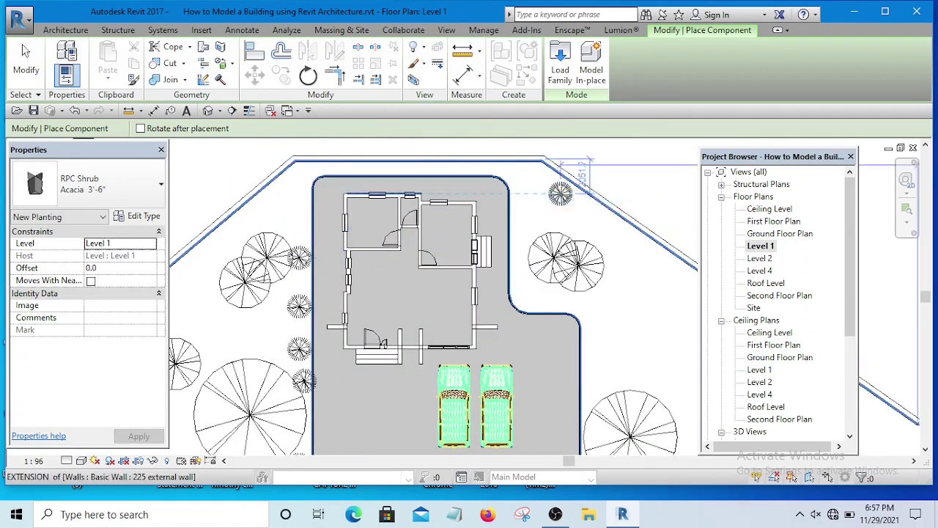
pyautogui.rightClick(590, 176)
pyautogui.click(625, 186)
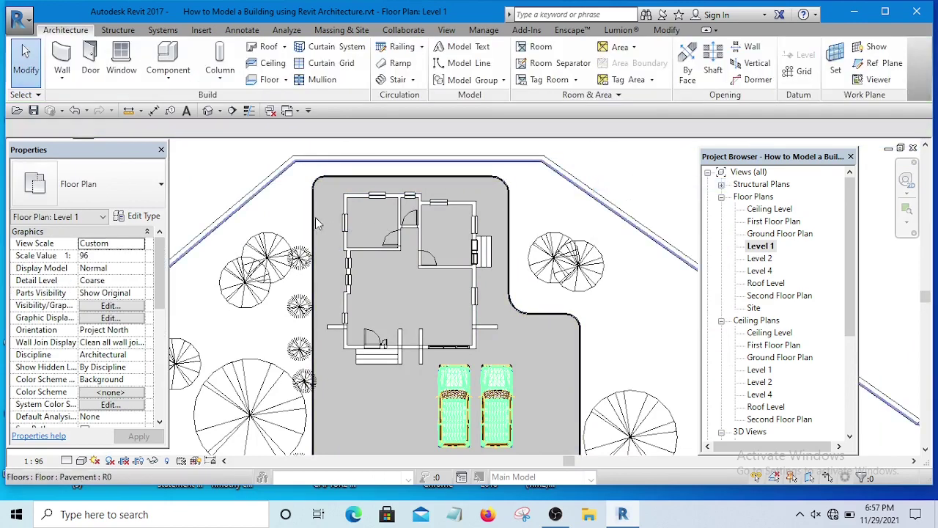
pyautogui.scroll(-1, 342, 320)
pyautogui.scroll(4, 329, 328)
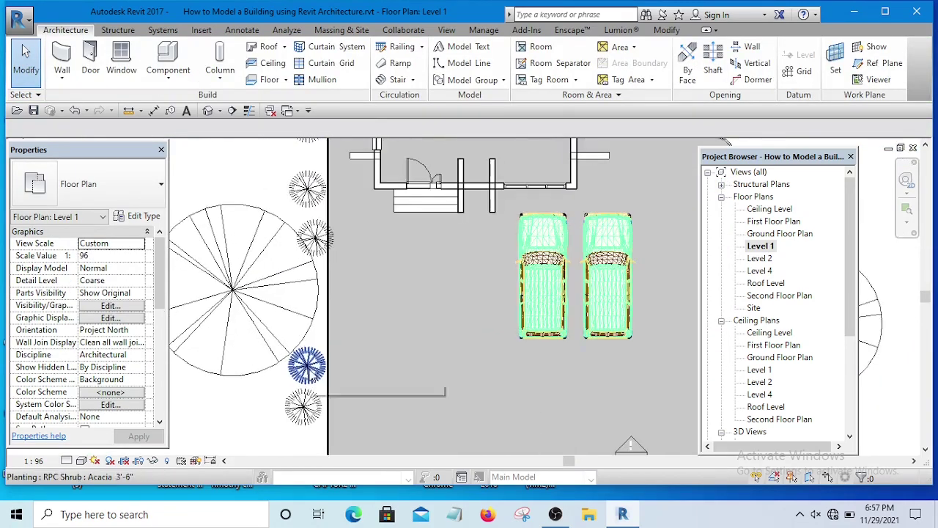
# Change the Acacia 3'-6" shrub type's render appearance to Oleander, then clear the selection.
pyautogui.click(306, 364)
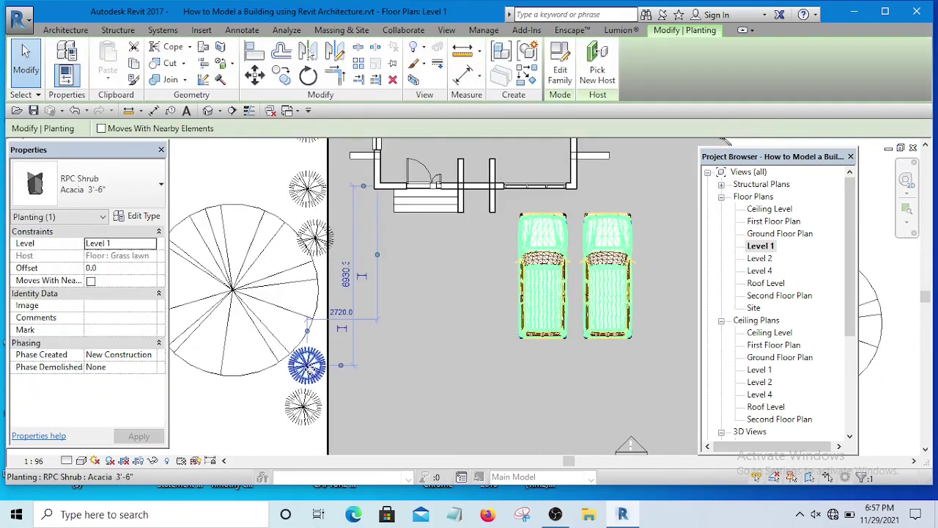
pyautogui.click(141, 217)
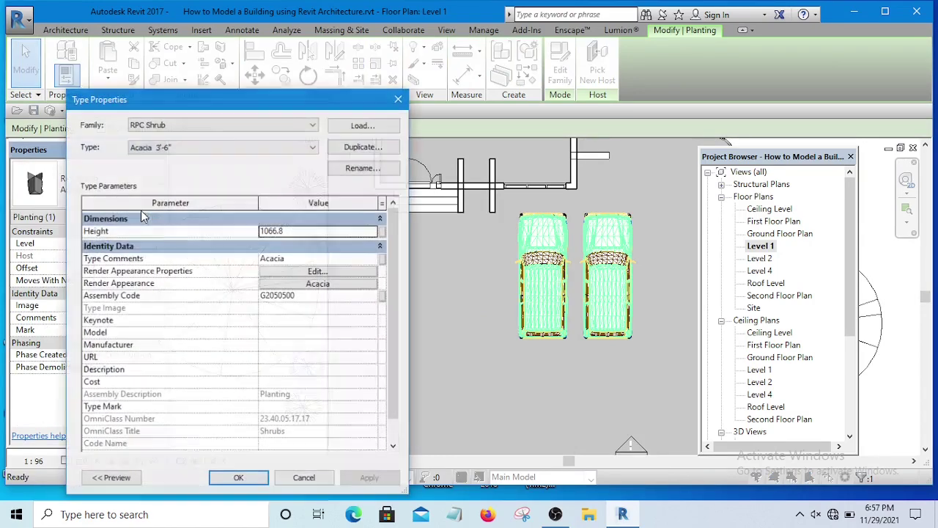
pyautogui.click(323, 284)
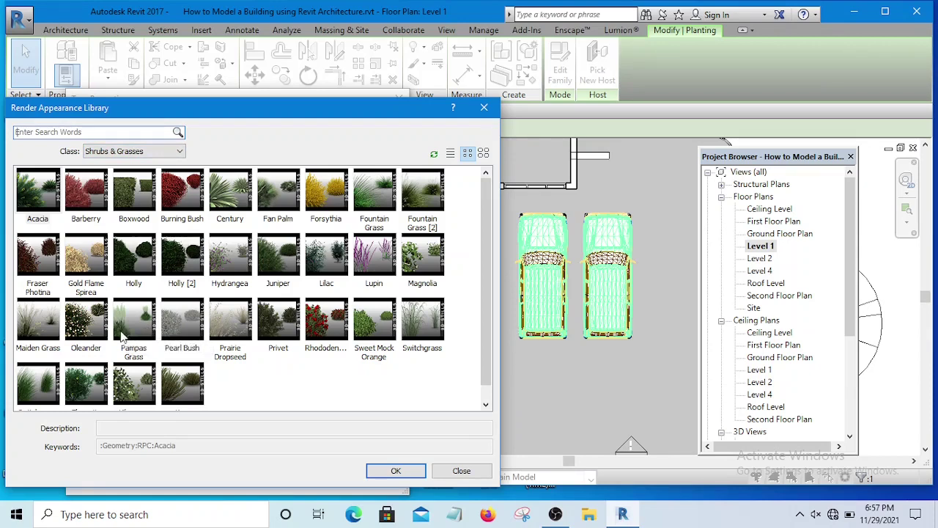
pyautogui.click(81, 327)
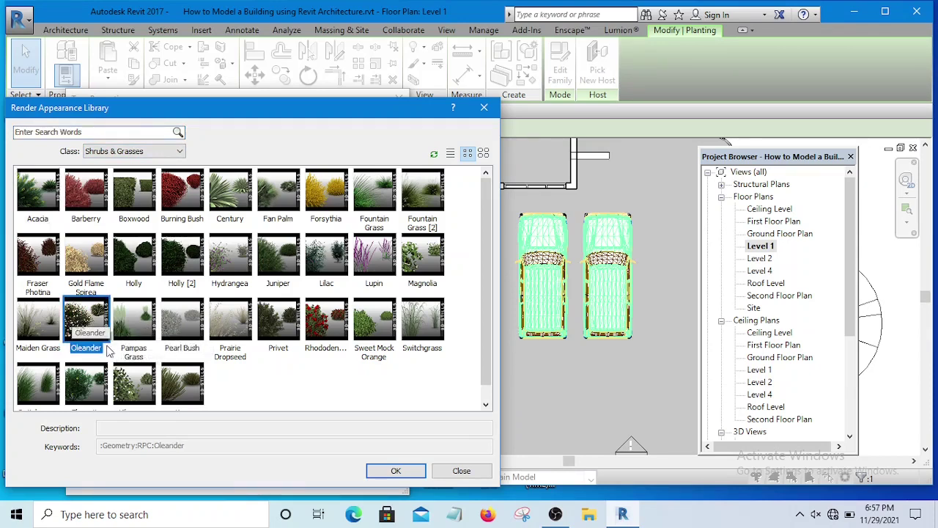
pyautogui.click(392, 471)
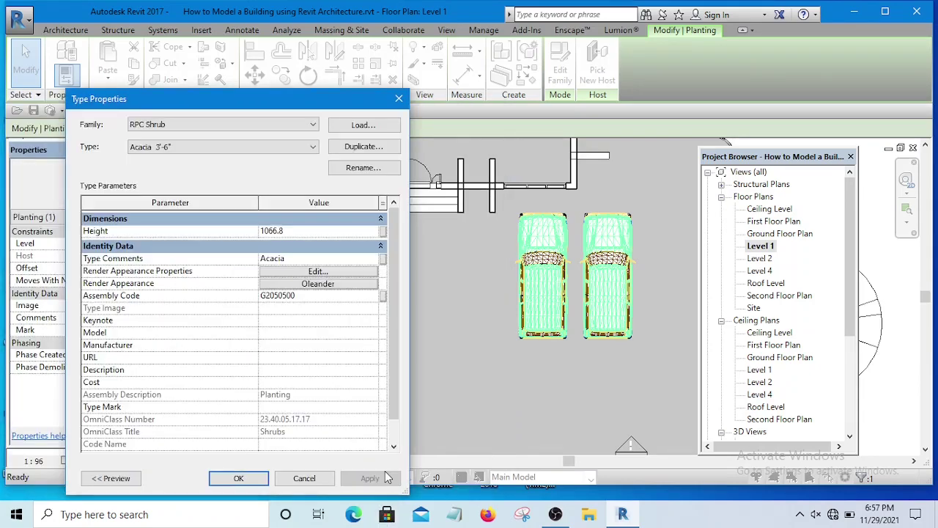
pyautogui.click(238, 478)
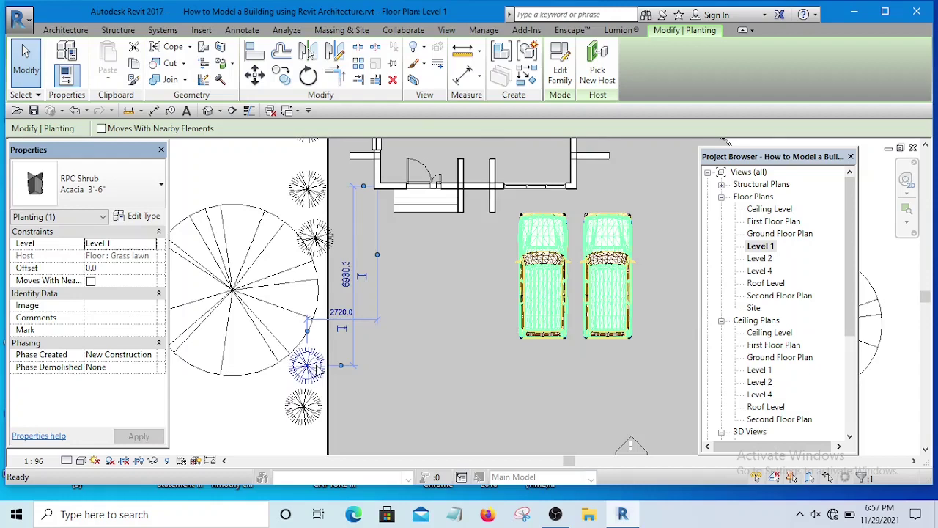
pyautogui.scroll(-2, 313, 368)
pyautogui.scroll(-3, 330, 387)
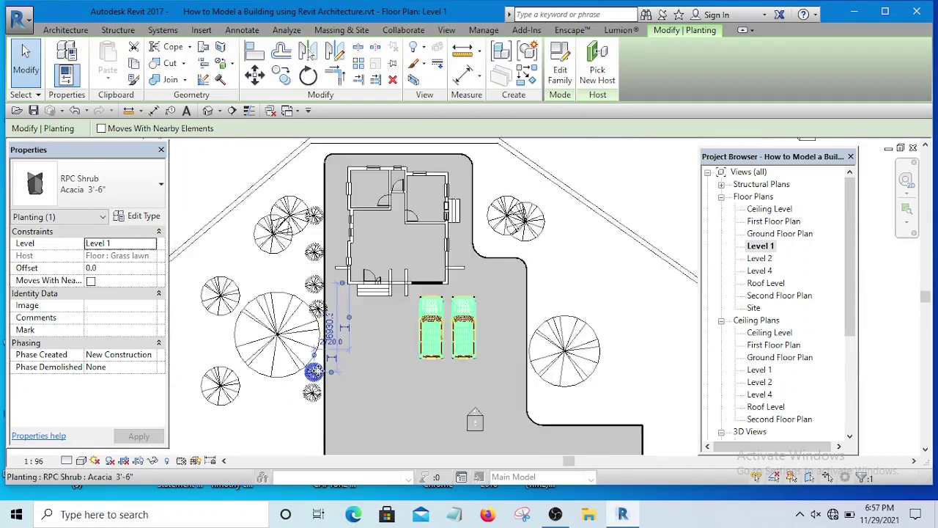
pyautogui.moveTo(329, 387); pyautogui.dragTo(329, 402, button='middle')
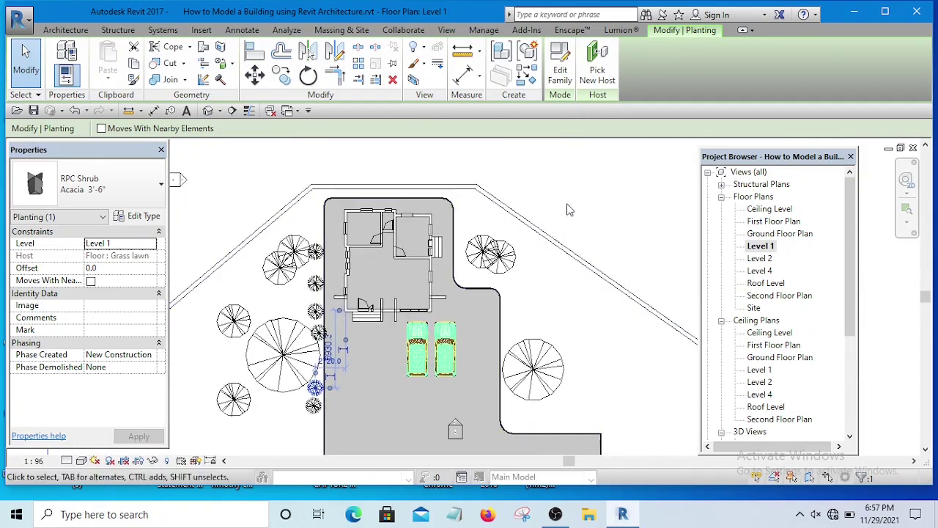
pyautogui.press('Escape')
pyautogui.scroll(1, 272, 449)
pyautogui.scroll(3, 271, 453)
# Duplicate one shrub's type as Acacia 2 with the Century render appearance.
pyautogui.click(342, 364)
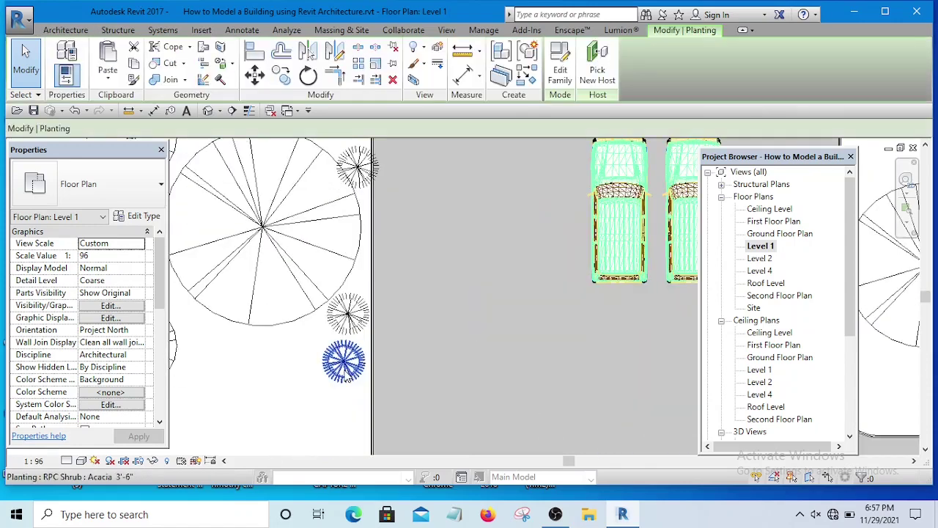
pyautogui.click(142, 216)
pyautogui.click(362, 147)
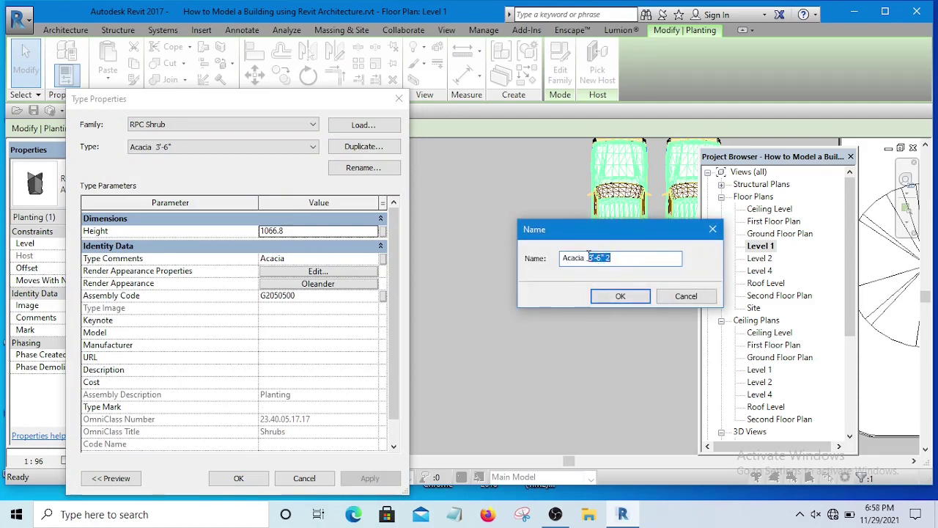
pyautogui.click(620, 296)
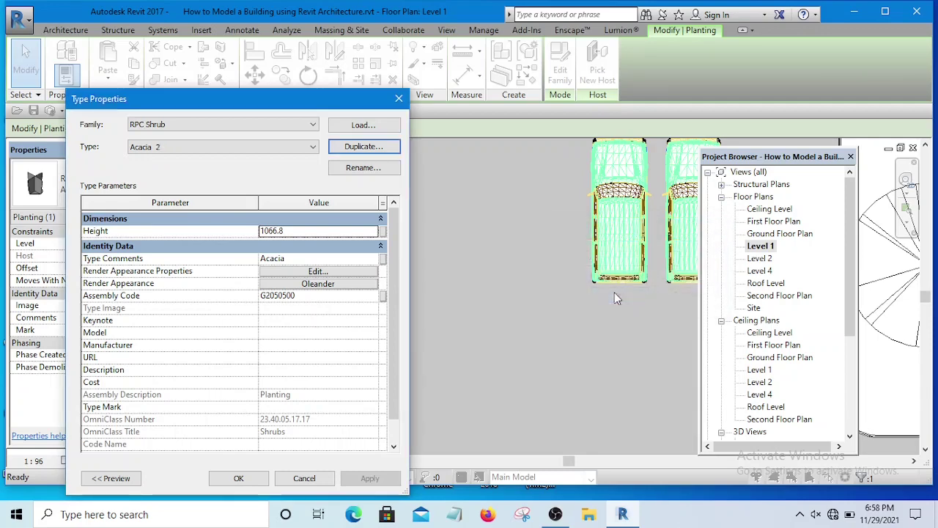
pyautogui.click(314, 286)
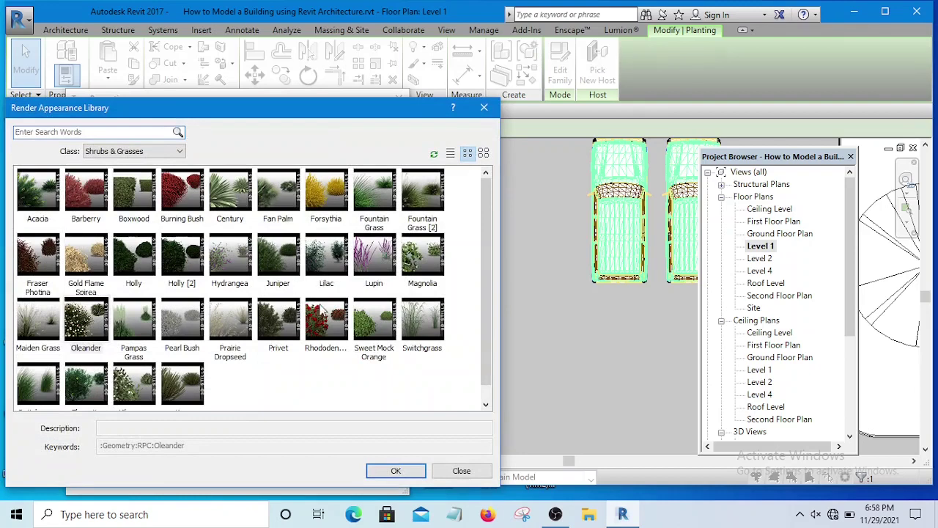
pyautogui.click(228, 193)
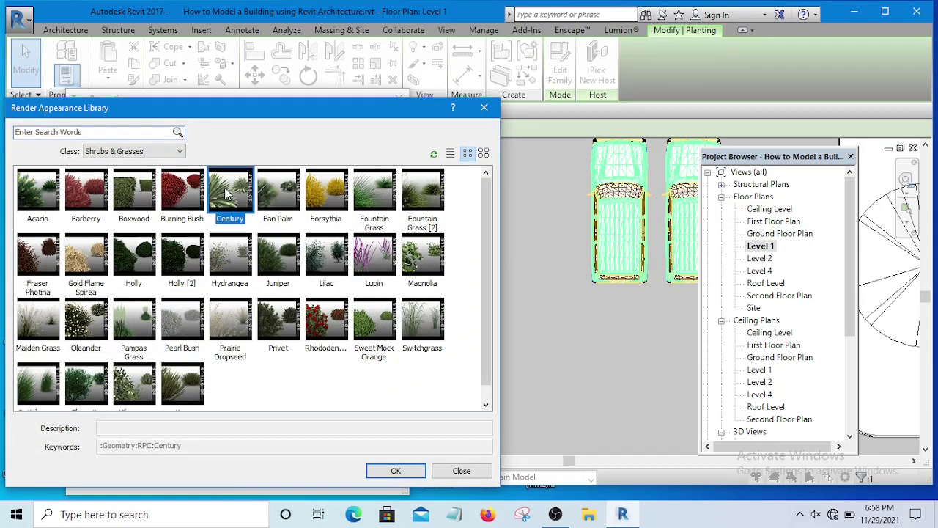
pyautogui.click(396, 471)
pyautogui.click(239, 478)
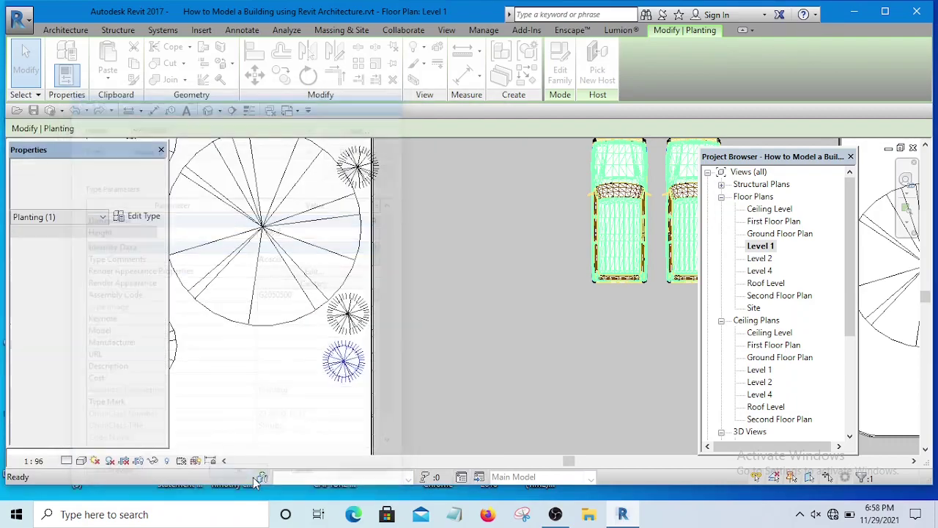
pyautogui.scroll(-3, 391, 350)
# Select all Acacia 3'-6" shrub instances in the project.
pyautogui.scroll(3, 380, 322)
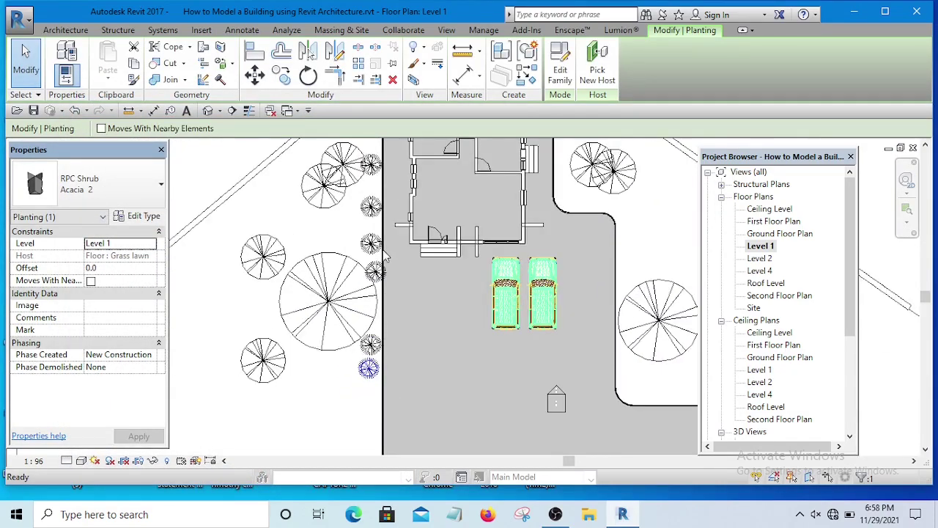
pyautogui.scroll(-4, 374, 279)
pyautogui.scroll(2, 369, 252)
pyautogui.scroll(2, 370, 253)
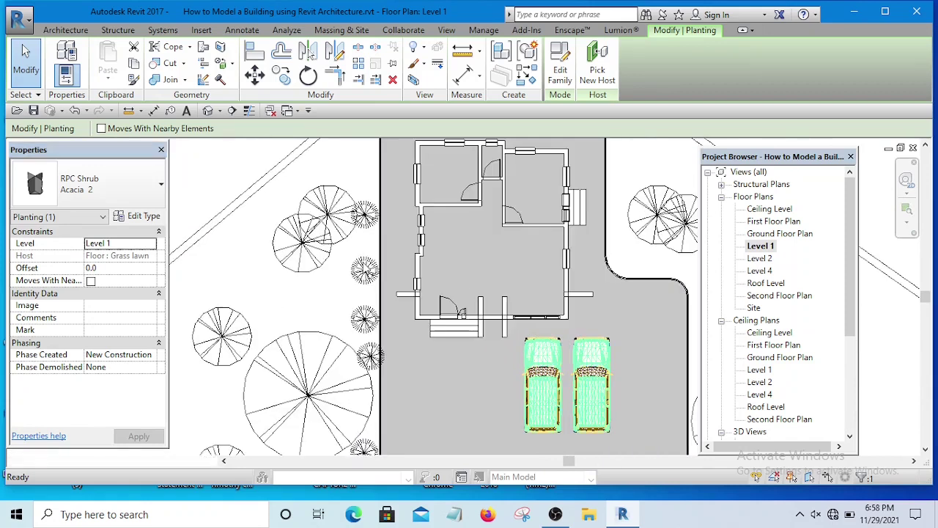
pyautogui.click(366, 269)
pyautogui.scroll(-2, 369, 274)
pyautogui.scroll(2, 364, 281)
pyautogui.rightClick(366, 278)
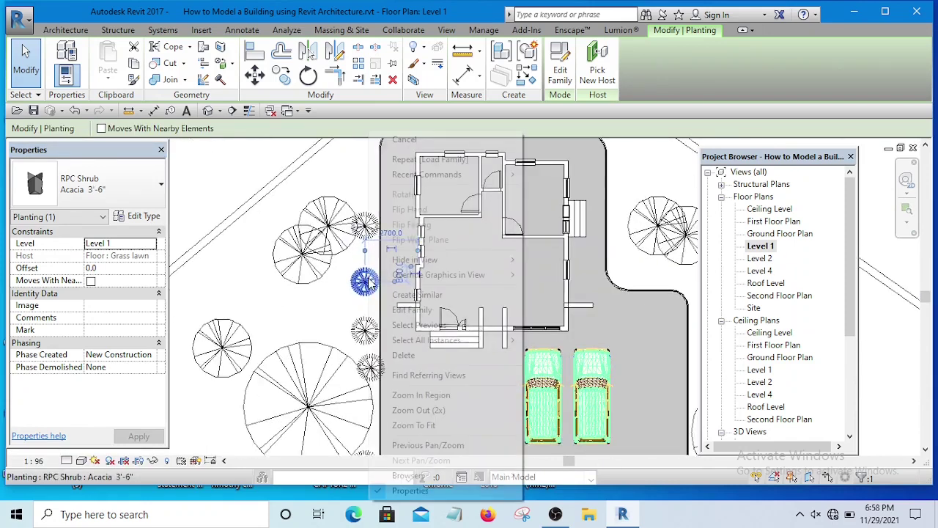
pyautogui.moveTo(393, 261)
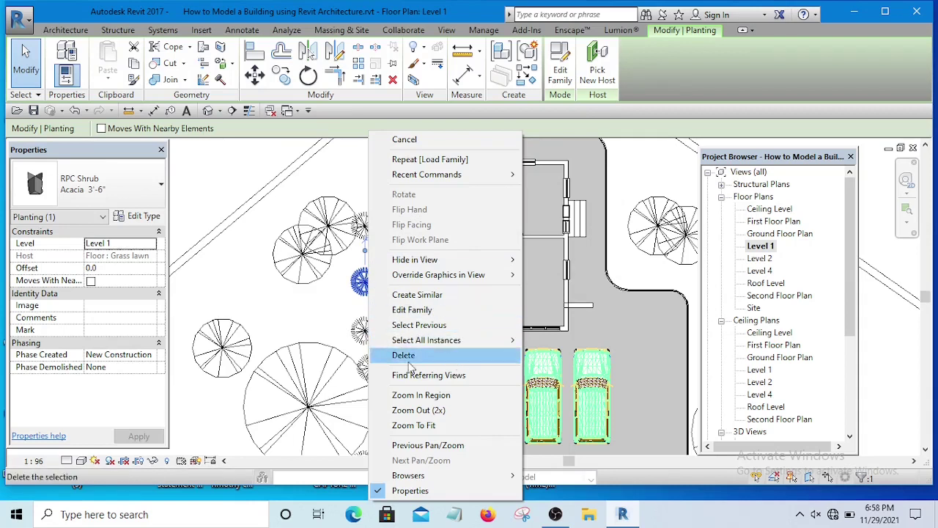
pyautogui.moveTo(448, 342)
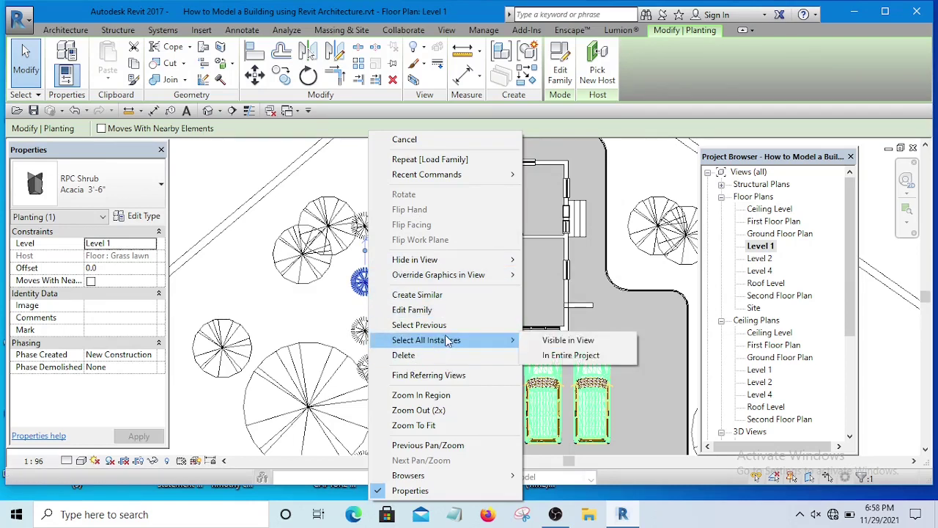
pyautogui.click(566, 356)
# Remove one shrub from the selection, leaving four Acacia shrubs selected.
pyautogui.scroll(-2, 419, 349)
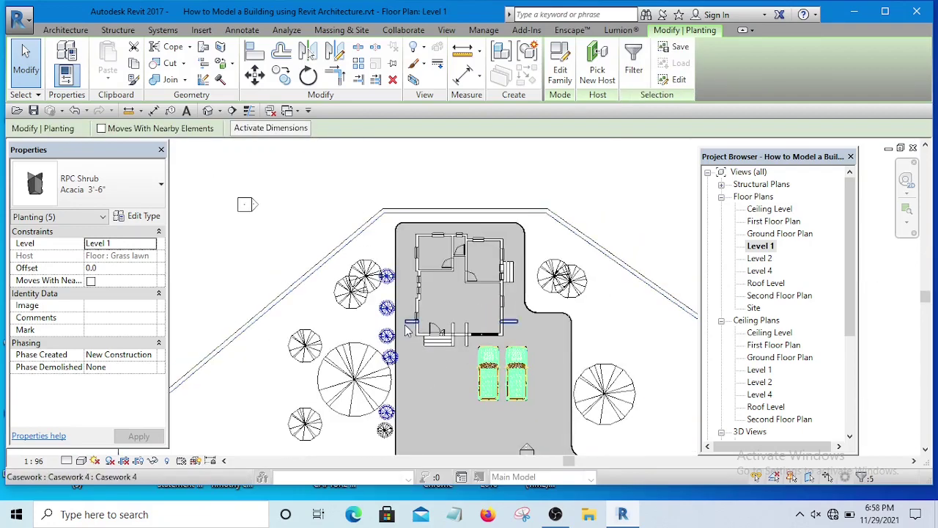
pyautogui.scroll(4, 411, 363)
pyautogui.scroll(-1, 407, 369)
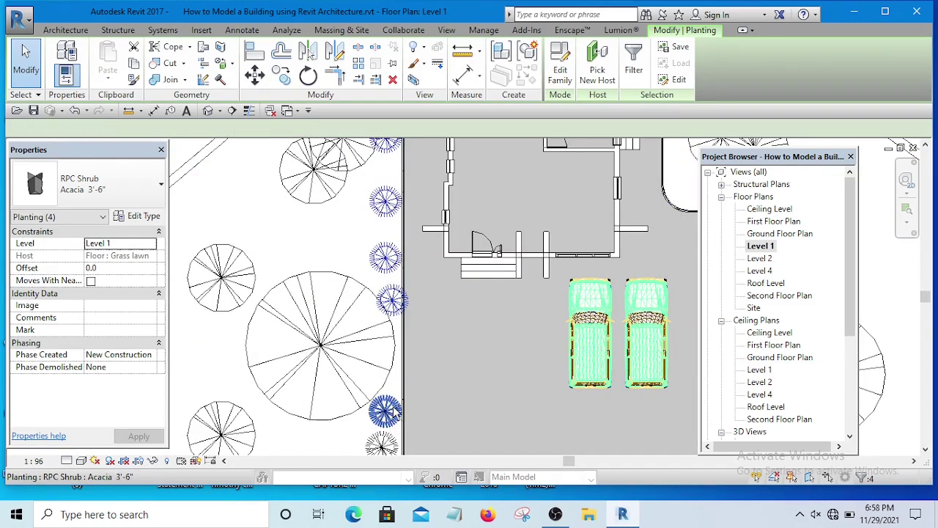
pyautogui.keyDown('shift'); pyautogui.click(394, 413); pyautogui.keyUp('shift')
pyautogui.scroll(-2, 467, 365)
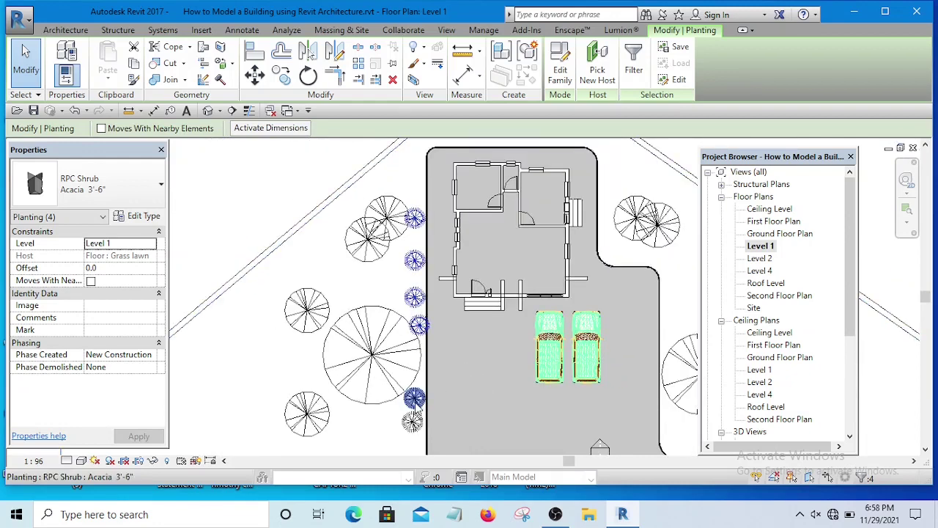
pyautogui.scroll(1, 415, 411)
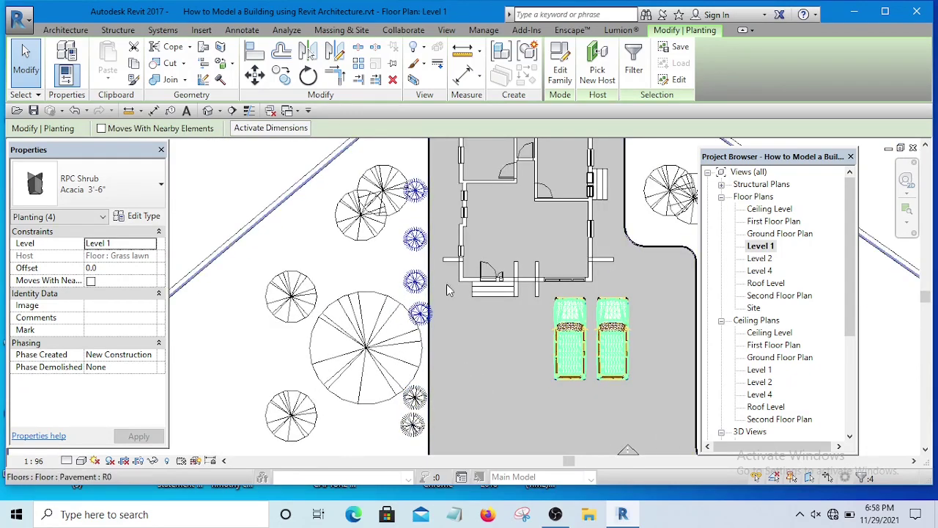
pyautogui.scroll(-1, 447, 283)
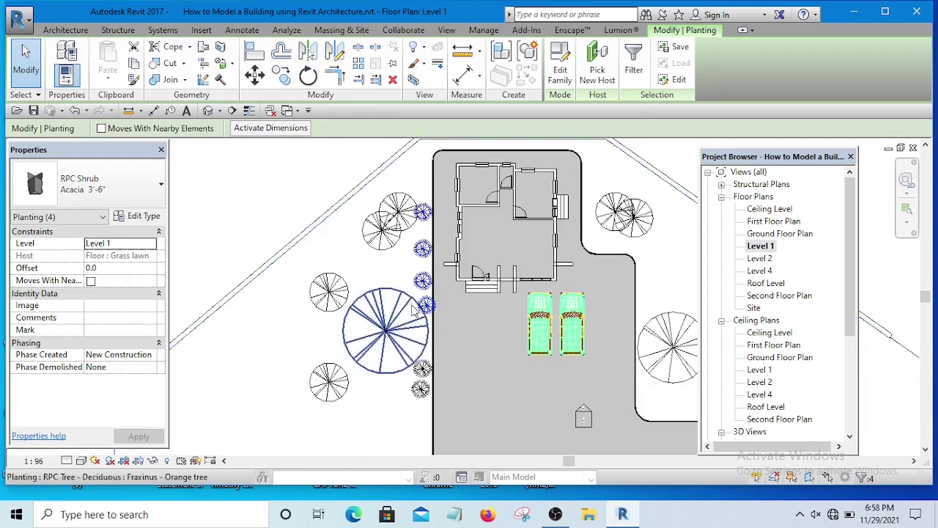
pyautogui.scroll(-3, 352, 279)
pyautogui.scroll(5, 383, 289)
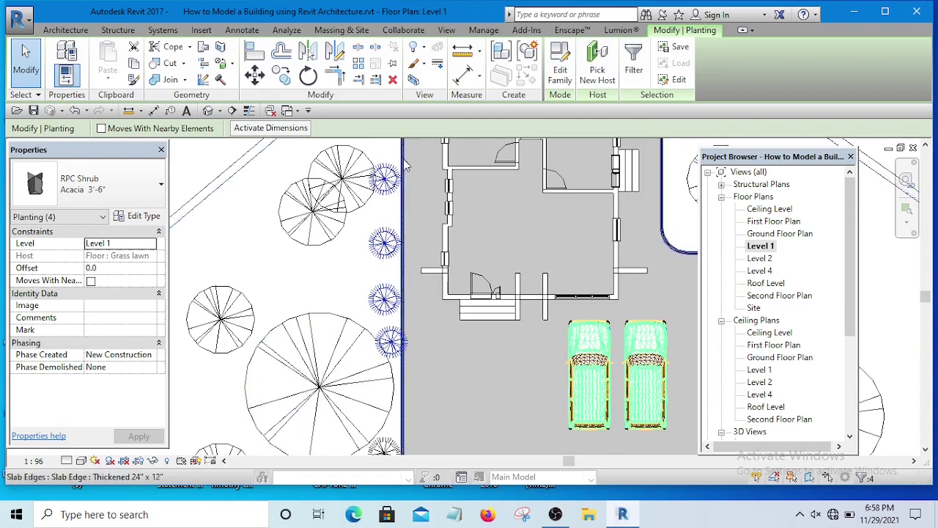
pyautogui.scroll(-2, 389, 341)
pyautogui.scroll(1, 388, 223)
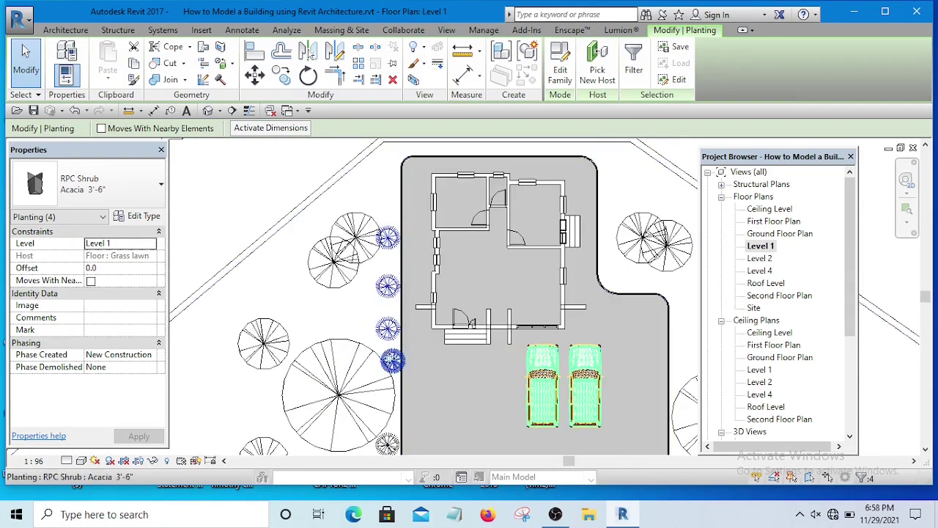
# Duplicate the selected shrubs' type as Acacia 3 with Acacia appearance and Height 900.
pyautogui.click(139, 215)
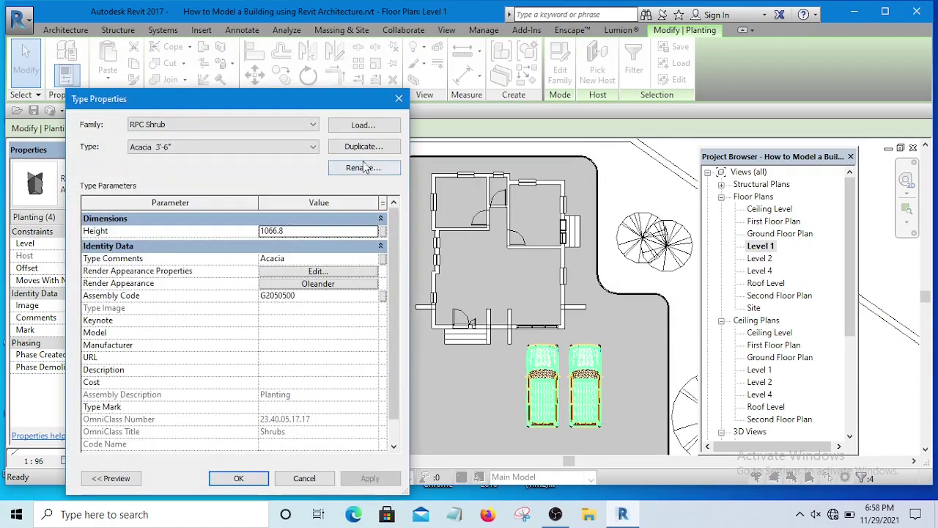
pyautogui.click(363, 147)
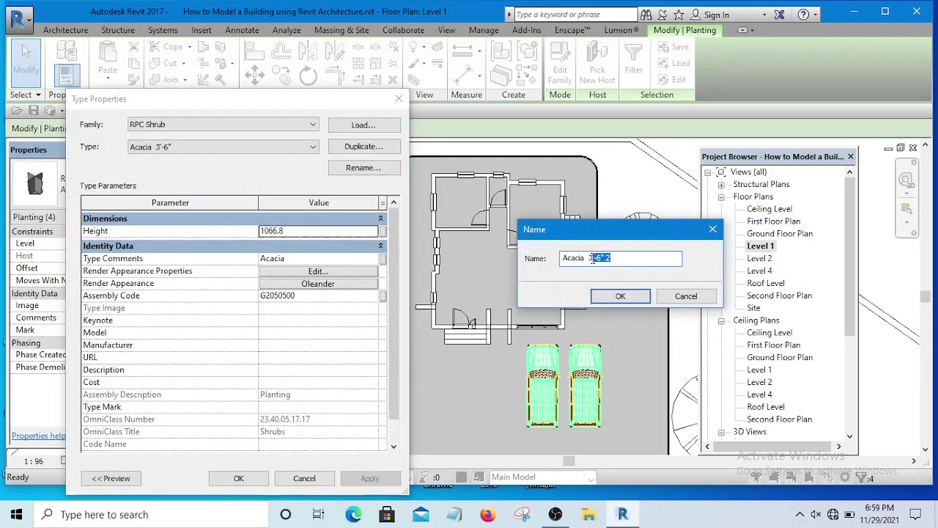
pyautogui.click(617, 297)
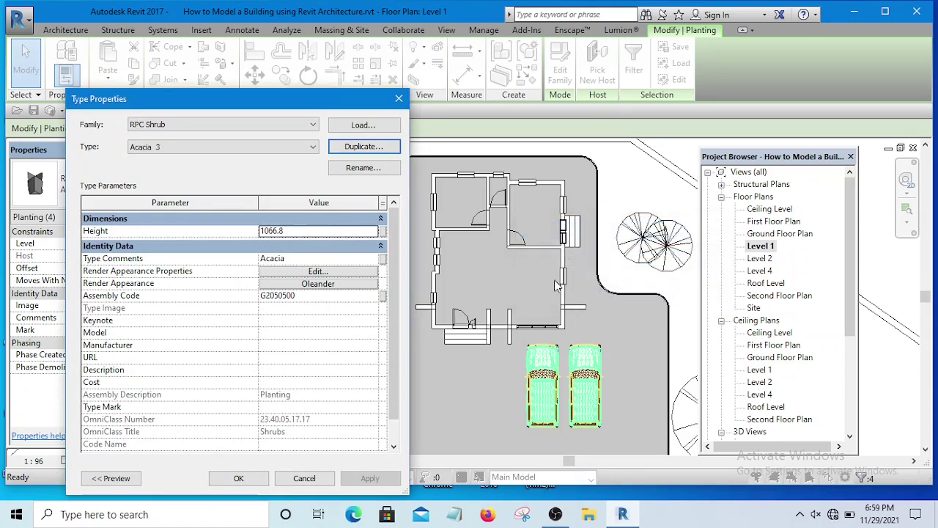
pyautogui.click(318, 285)
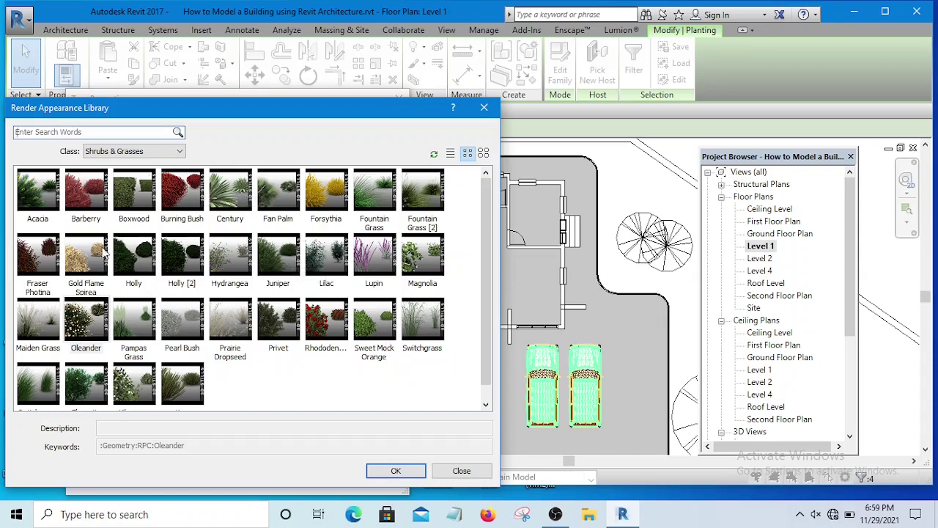
pyautogui.click(31, 193)
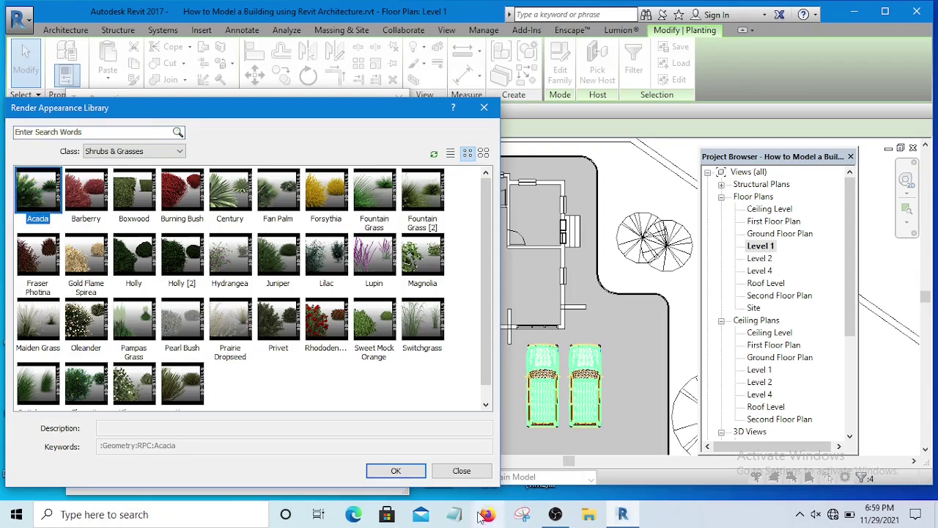
pyautogui.click(399, 472)
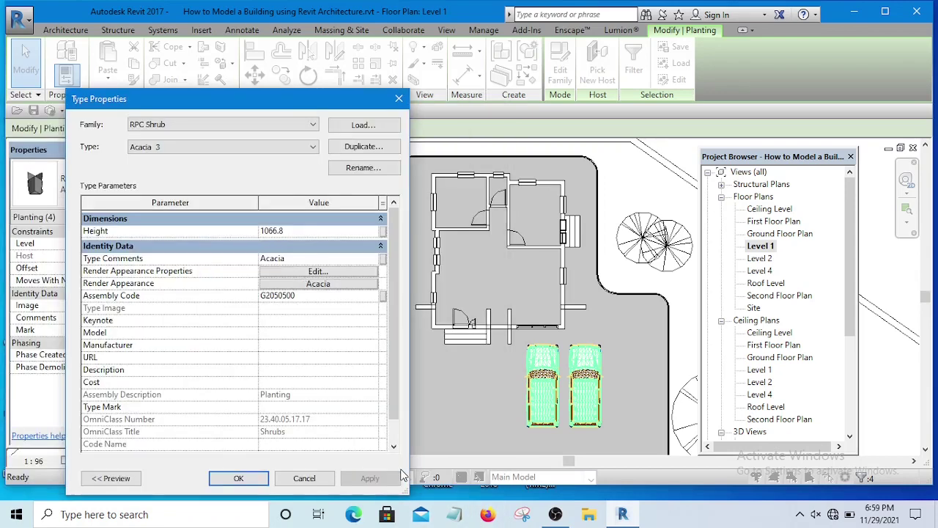
pyautogui.click(296, 230)
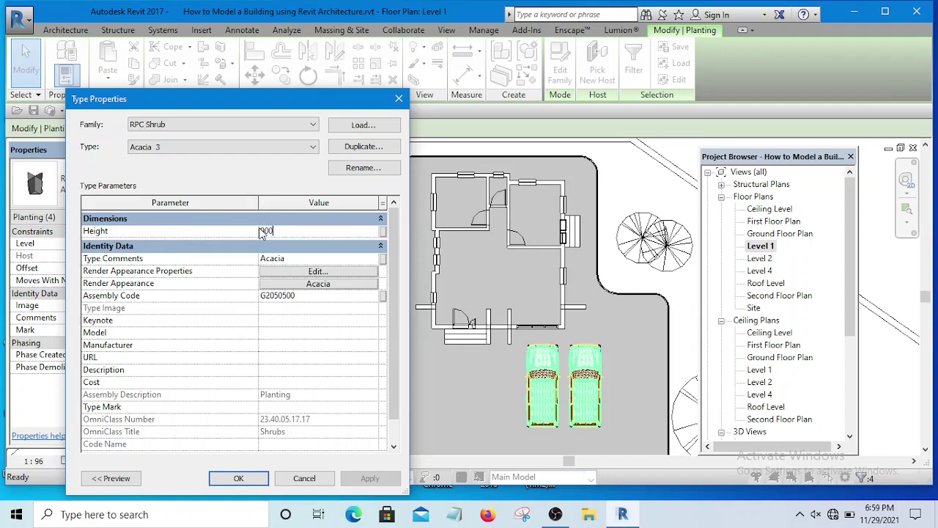
pyautogui.click(239, 478)
pyautogui.scroll(-1, 236, 421)
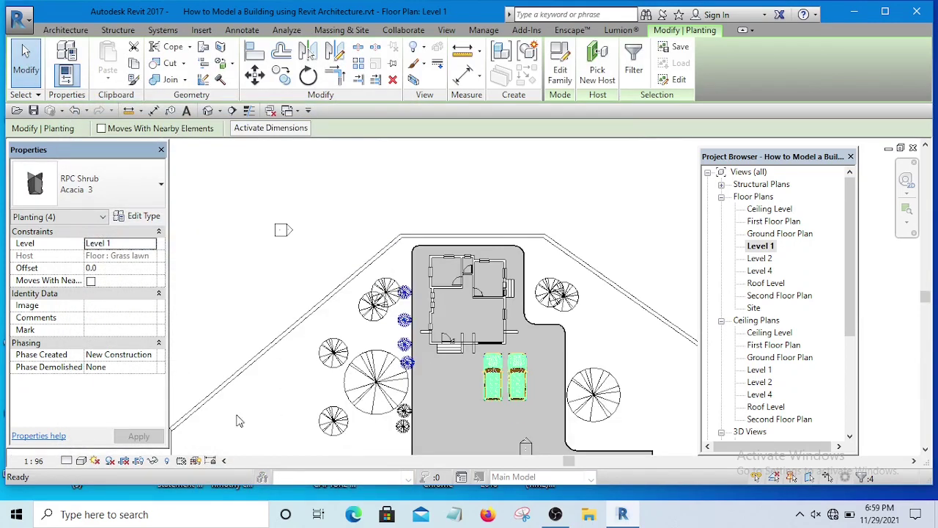
pyautogui.click(288, 262)
pyautogui.scroll(-2, 286, 255)
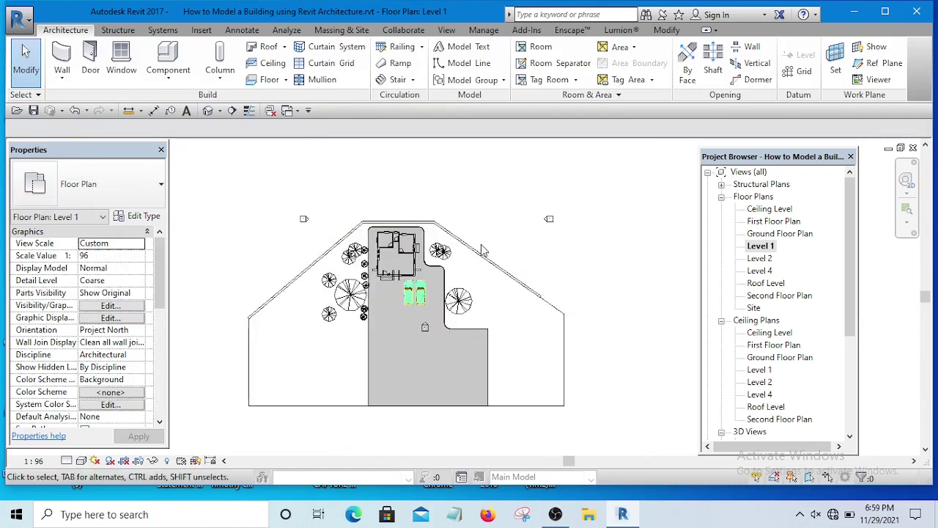
pyautogui.scroll(3, 388, 275)
pyautogui.scroll(-4, 477, 271)
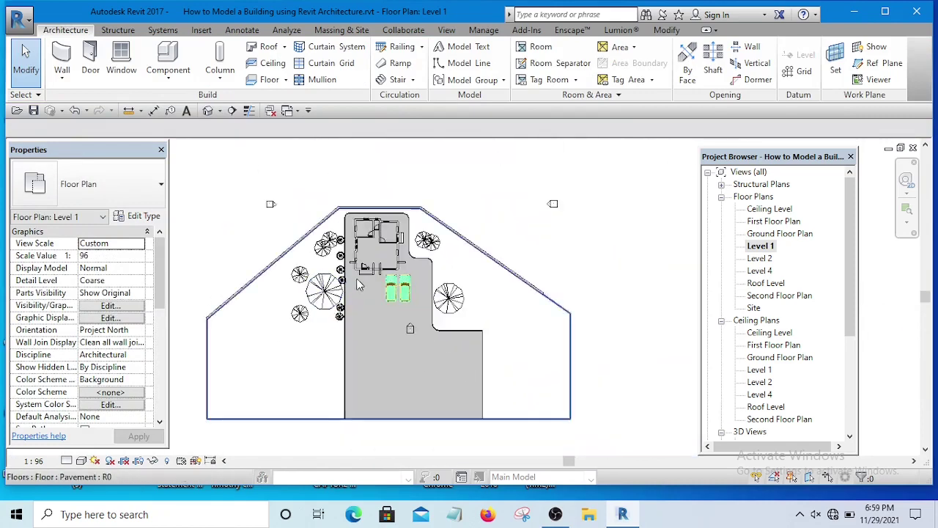
pyautogui.scroll(2, 523, 270)
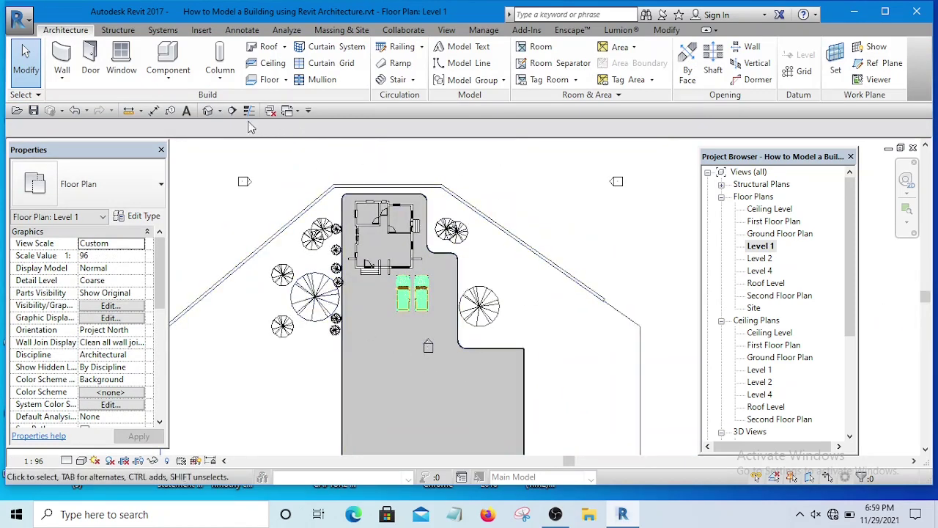
pyautogui.click(208, 113)
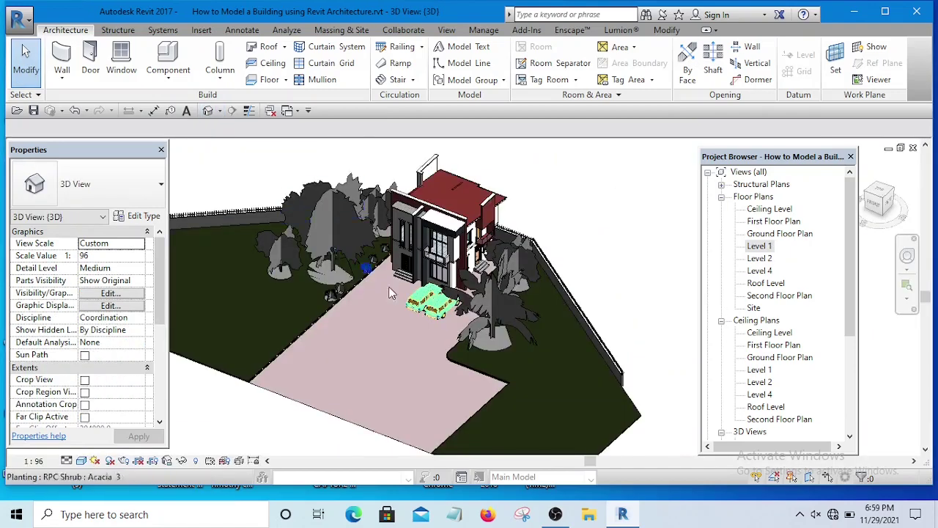
pyautogui.scroll(5, 342, 313)
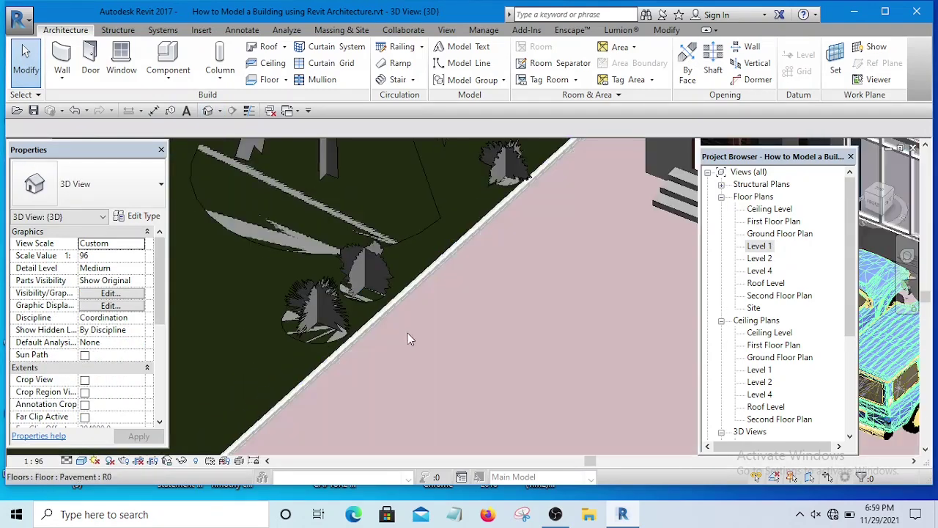
pyautogui.scroll(3, 430, 244)
pyautogui.scroll(-2, 415, 266)
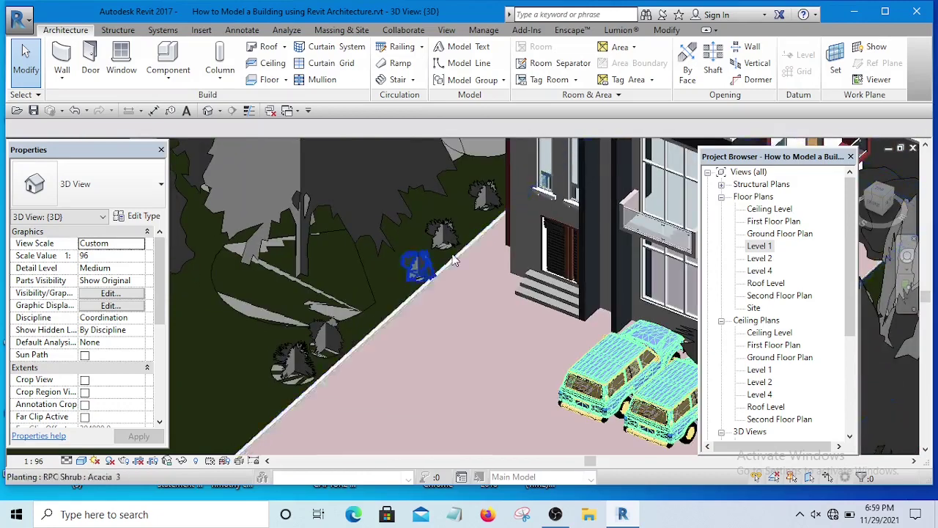
pyautogui.scroll(2, 322, 351)
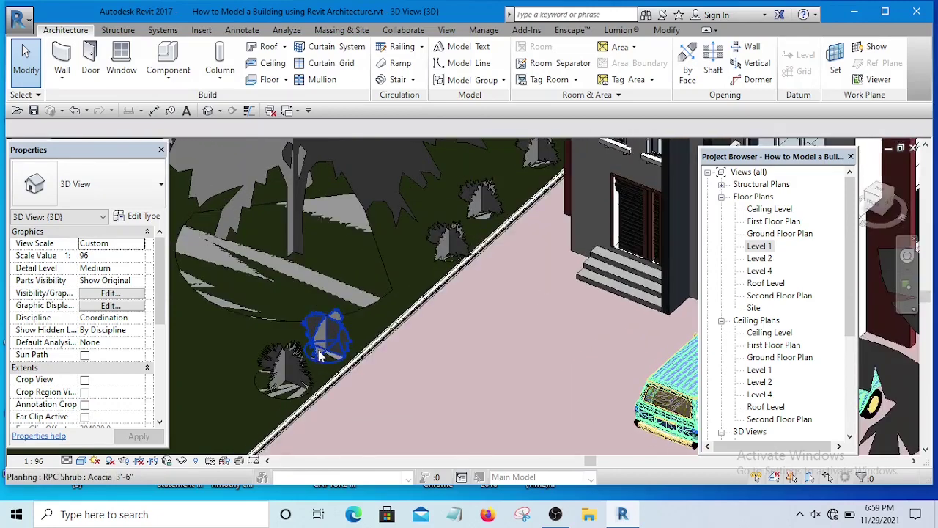
pyautogui.scroll(-6, 339, 321)
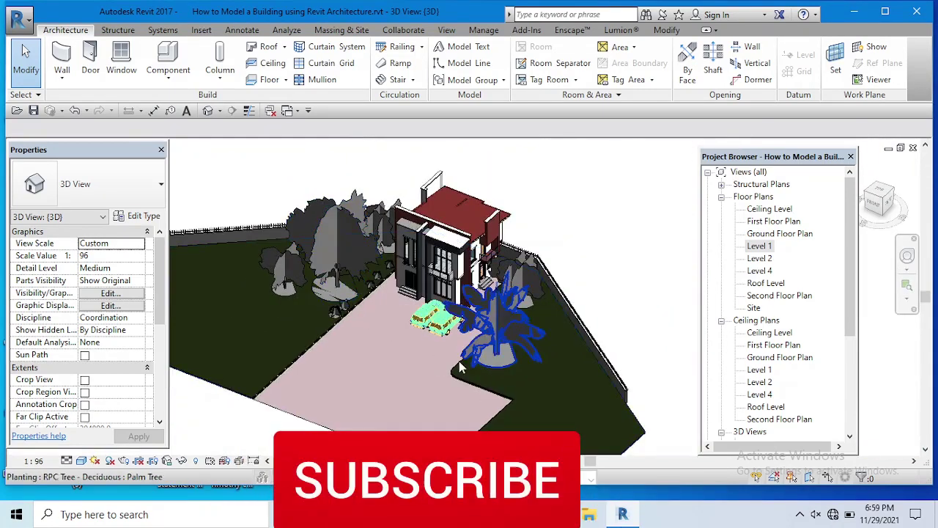
pyautogui.doubleClick(759, 246)
pyautogui.scroll(5, 482, 268)
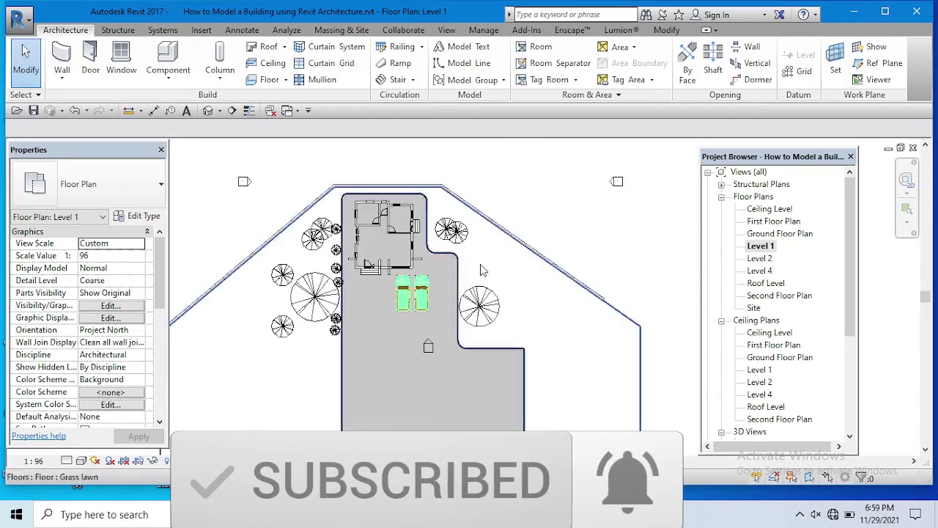
pyautogui.scroll(-3, 392, 306)
pyautogui.scroll(4, 438, 298)
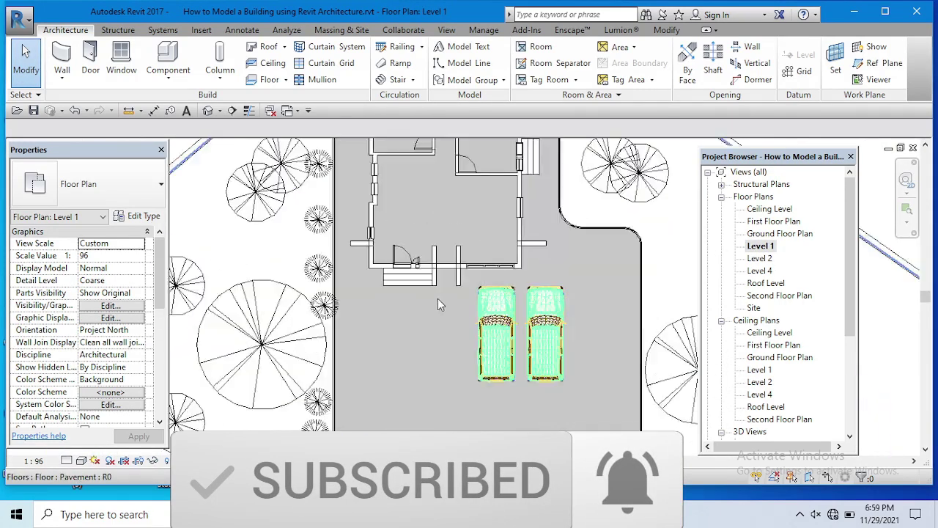
pyautogui.scroll(3, 447, 298)
pyautogui.scroll(-6, 446, 298)
pyautogui.scroll(2, 446, 297)
pyautogui.moveTo(539, 285); pyautogui.dragTo(530, 315, button='middle')
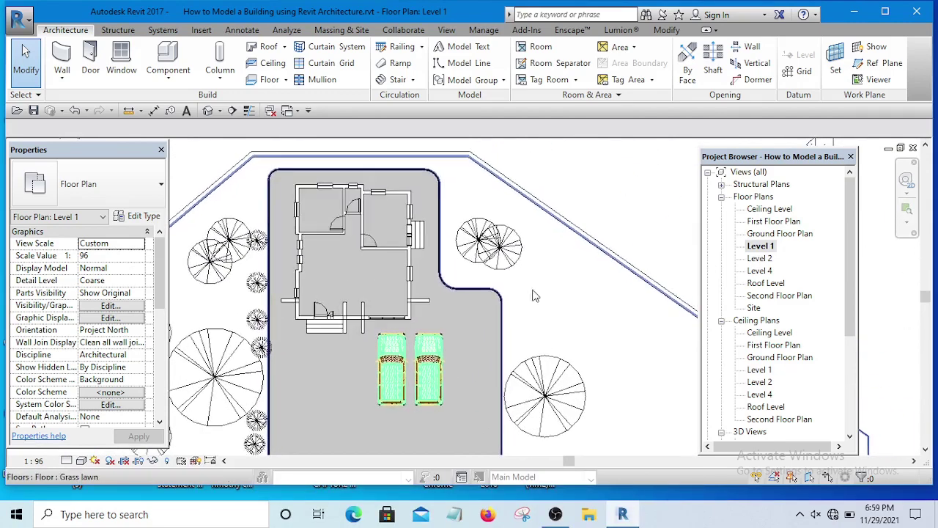
pyautogui.moveTo(475, 207); pyautogui.dragTo(489, 213, button='middle')
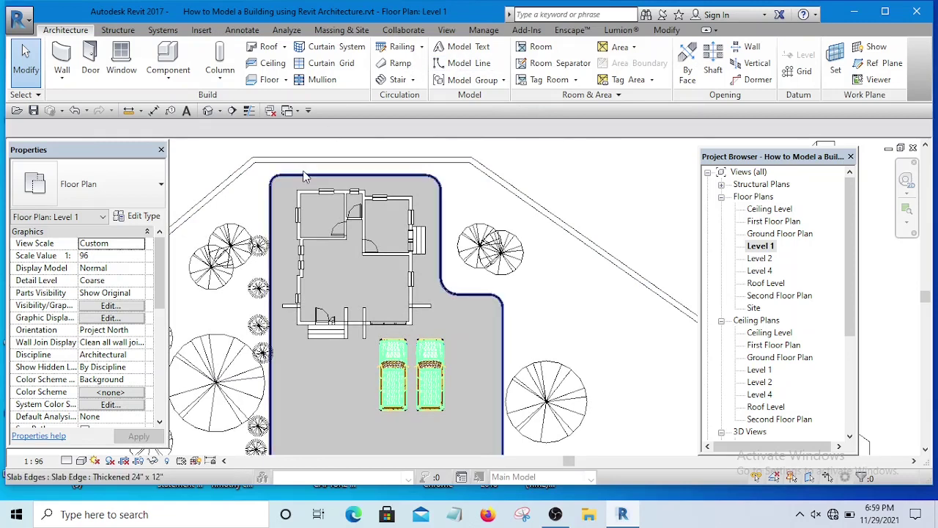
# Load RPC Female.rfa from the Entourage library folder as a new component.
pyautogui.click(167, 83)
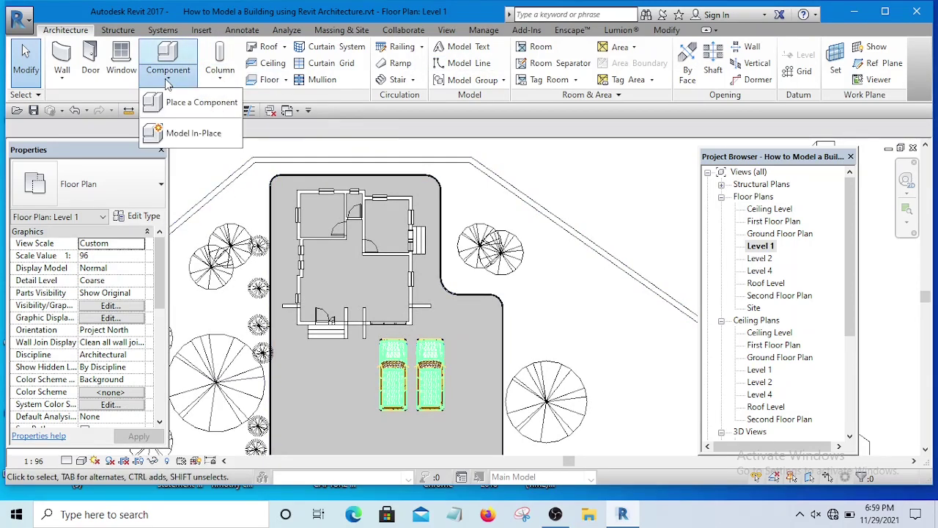
pyautogui.click(192, 105)
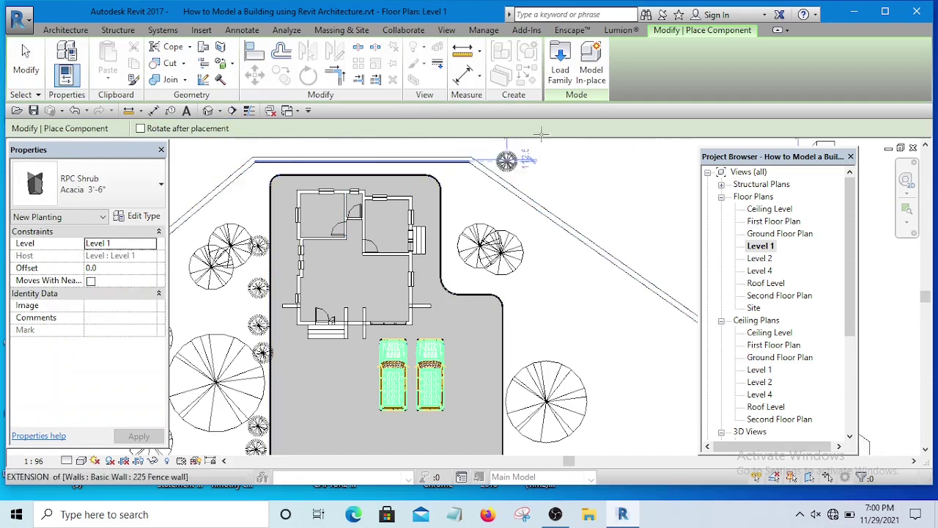
pyautogui.click(559, 73)
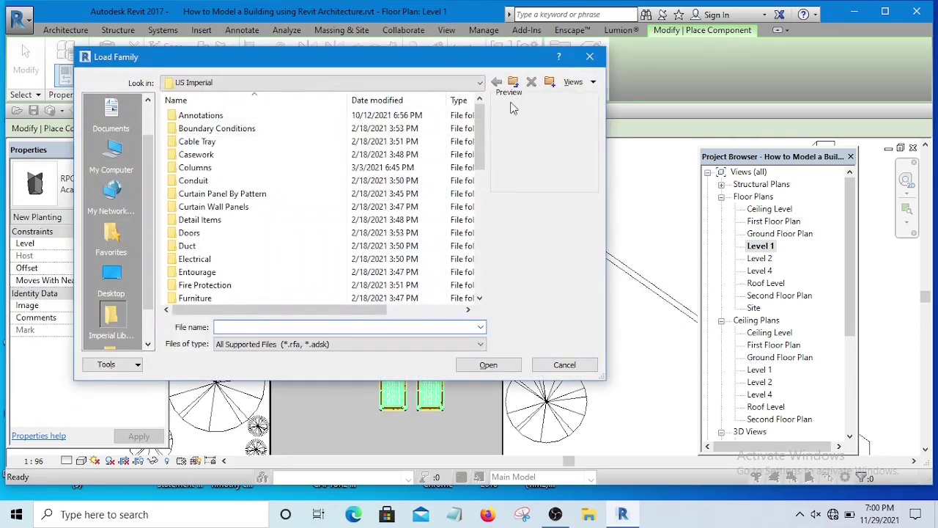
pyautogui.moveTo(480, 141); pyautogui.dragTo(480, 165)
pyautogui.doubleClick(192, 194)
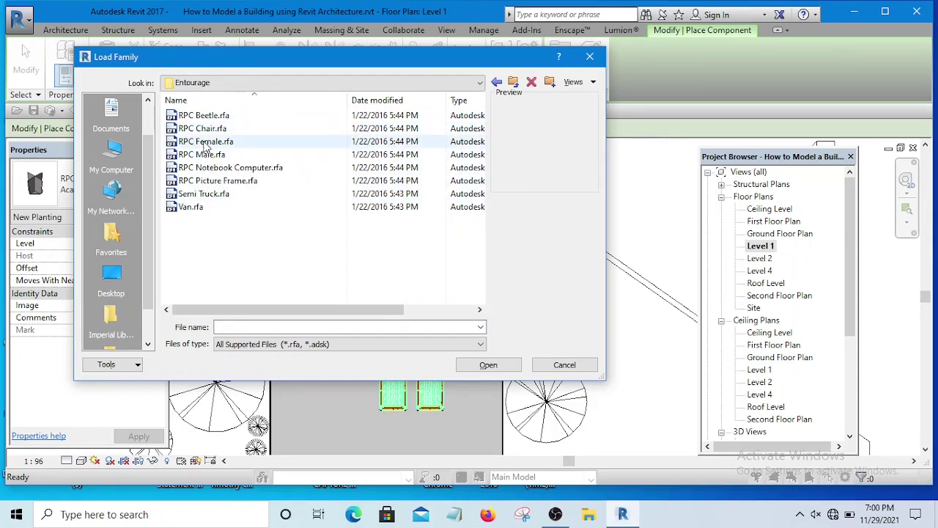
pyautogui.click(206, 143)
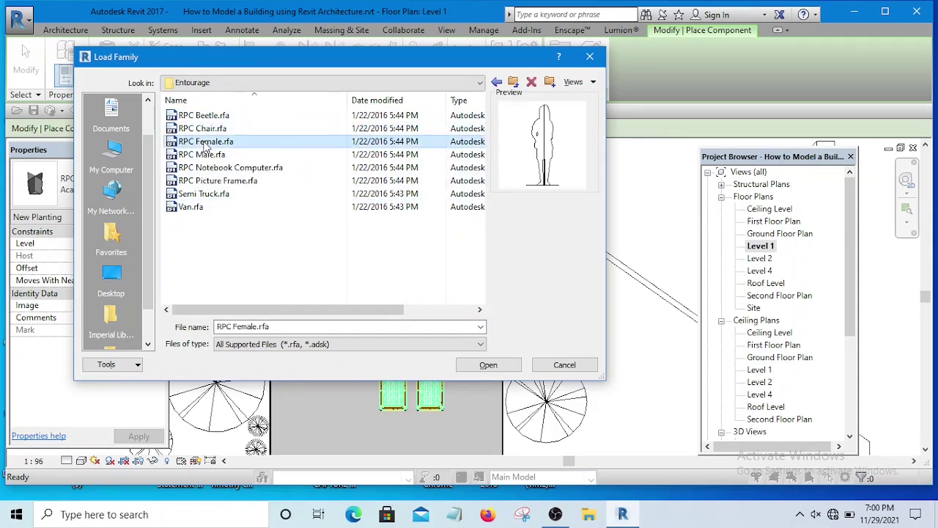
pyautogui.click(489, 365)
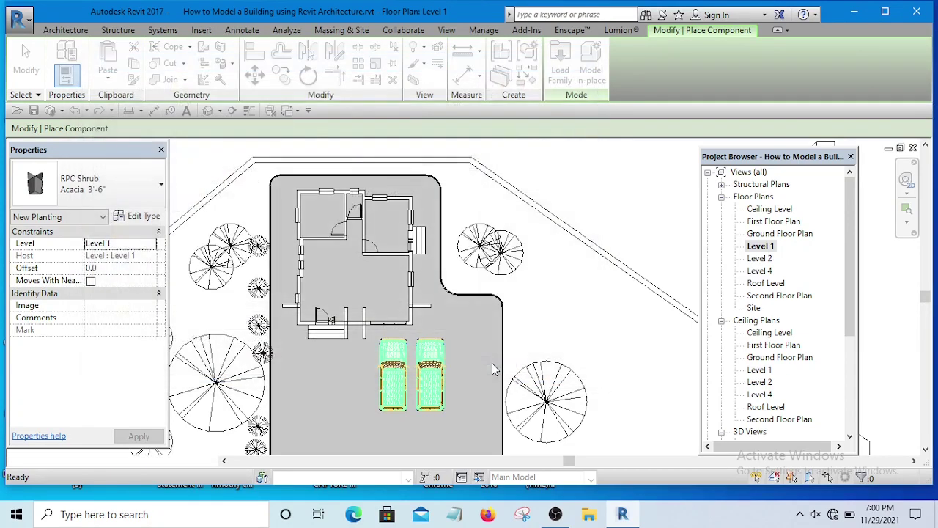
# Place an upright RPC Female Cynthia figure just in front of the entrance steps.
pyautogui.scroll(-1, 537, 318)
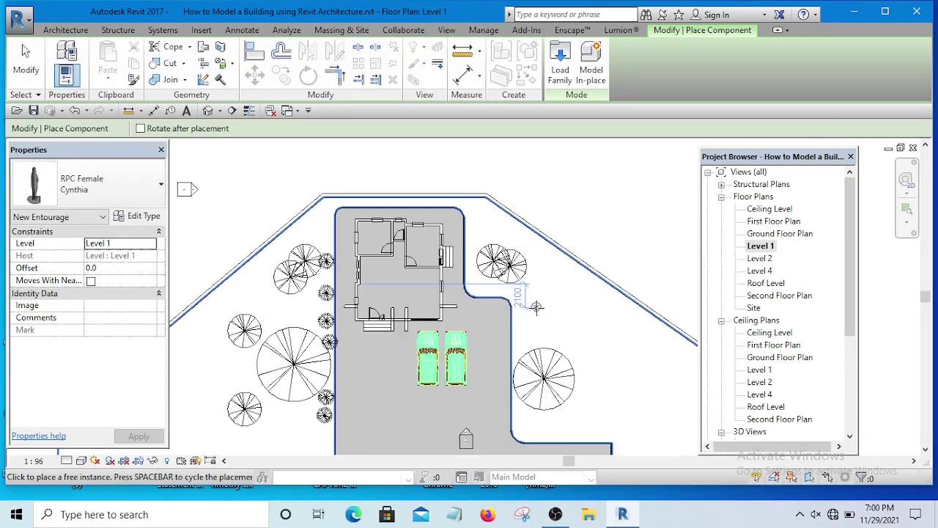
pyautogui.scroll(6, 535, 306)
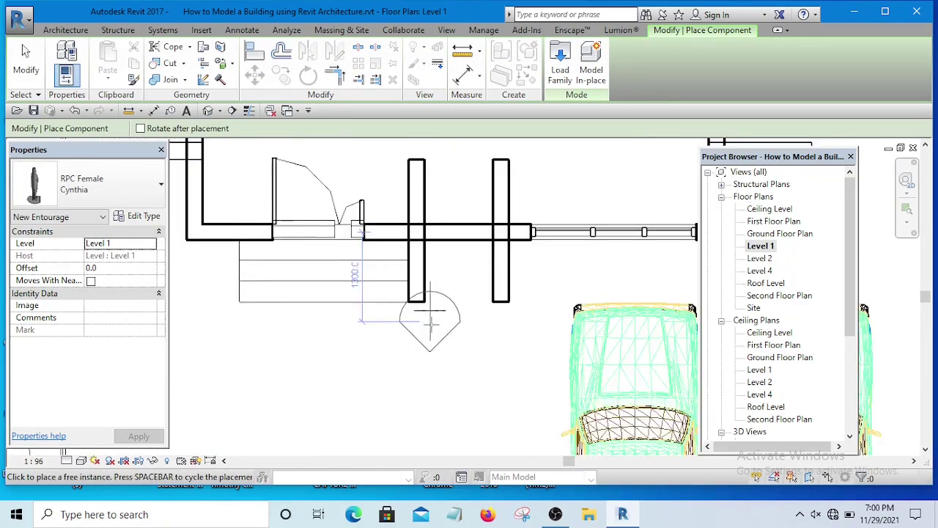
pyautogui.scroll(-4, 346, 352)
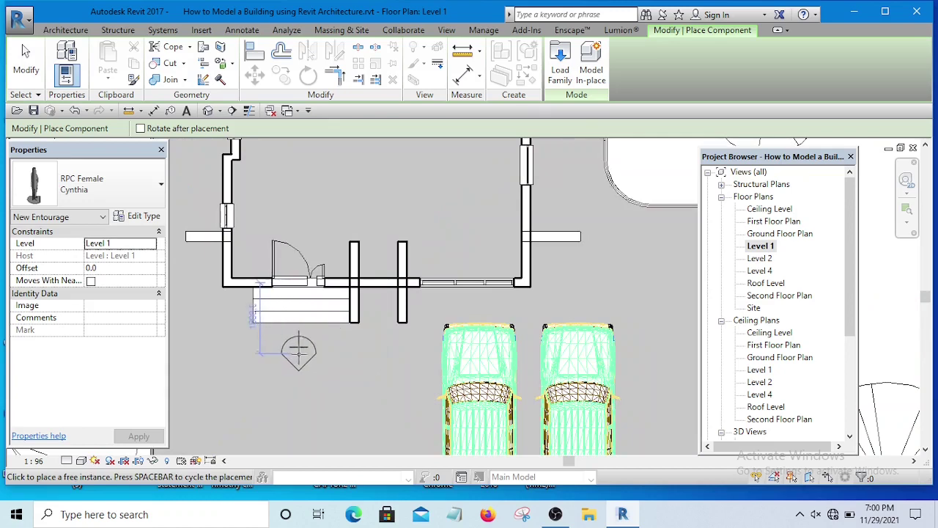
pyautogui.scroll(1, 299, 350)
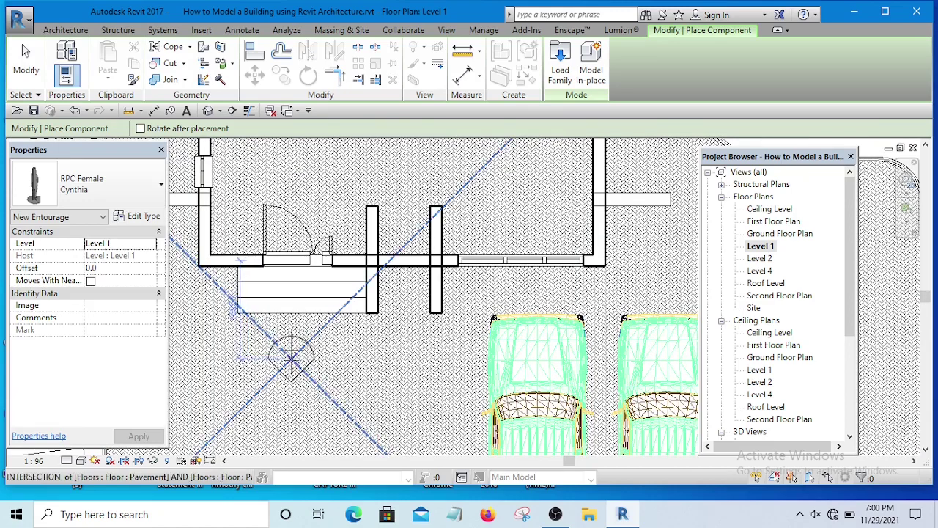
pyautogui.press('space')
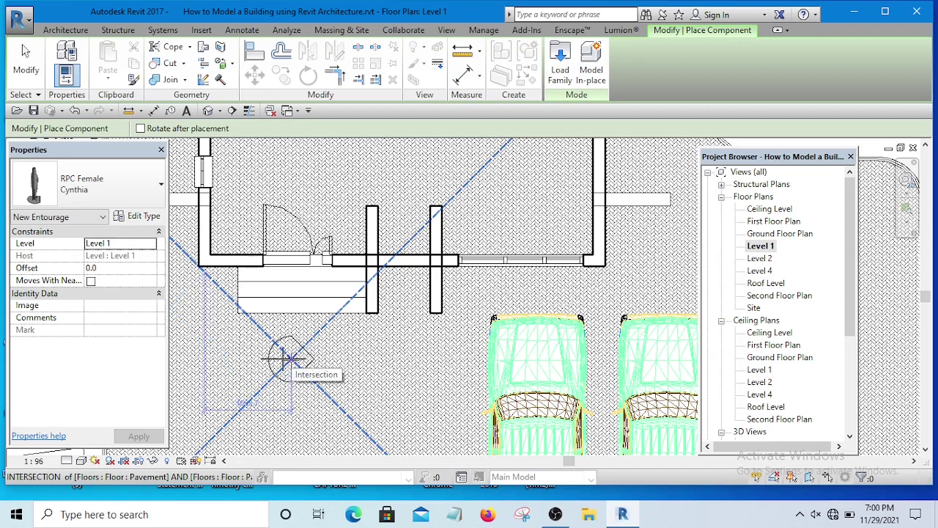
pyautogui.press('space')
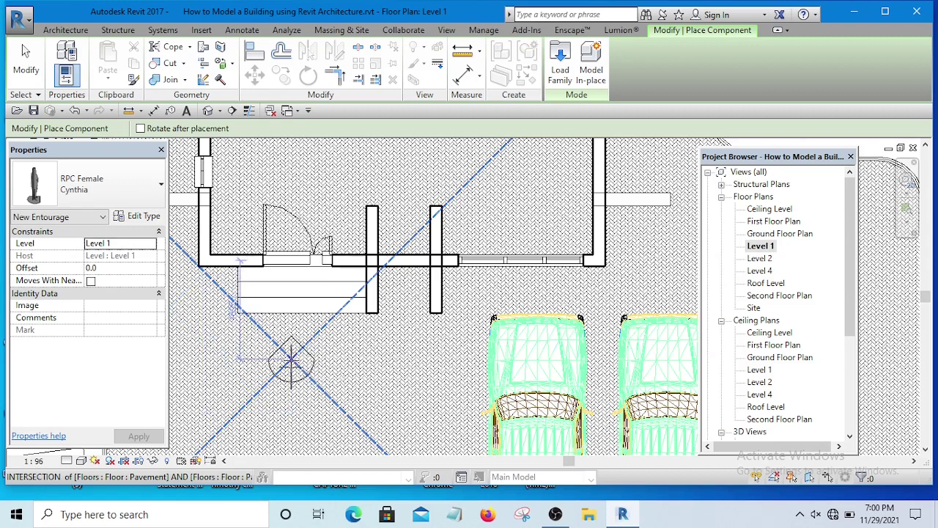
pyautogui.press('space')
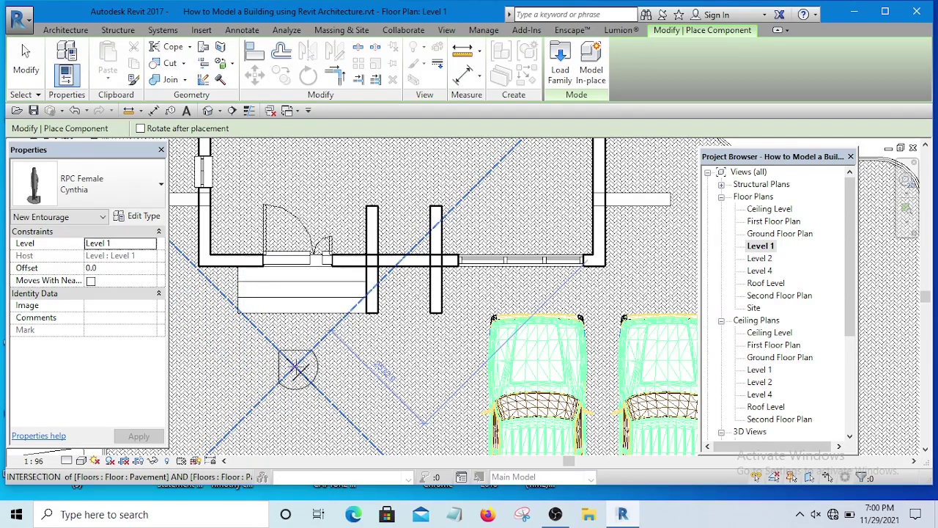
pyautogui.press('space')
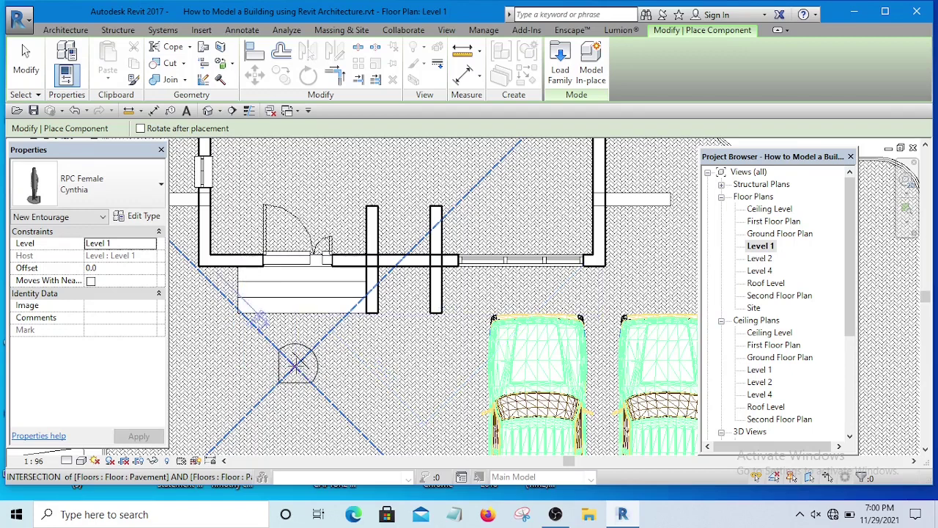
pyautogui.press('space')
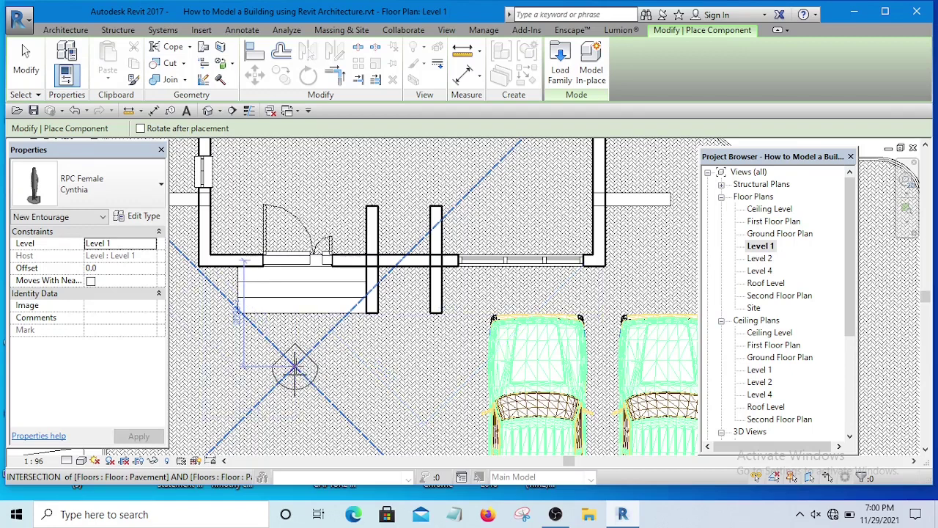
pyautogui.click(300, 361)
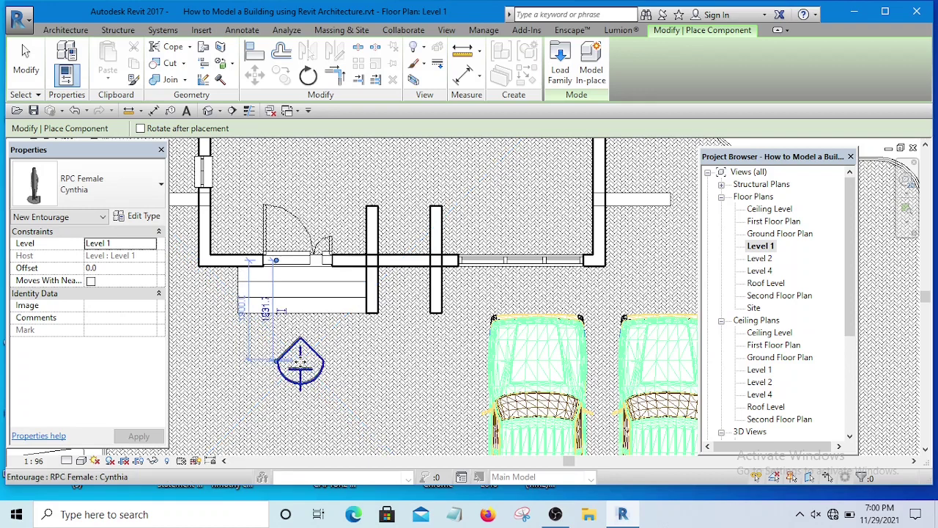
# End figure placement and open the default 3D view of the site.
pyautogui.scroll(-4, 389, 365)
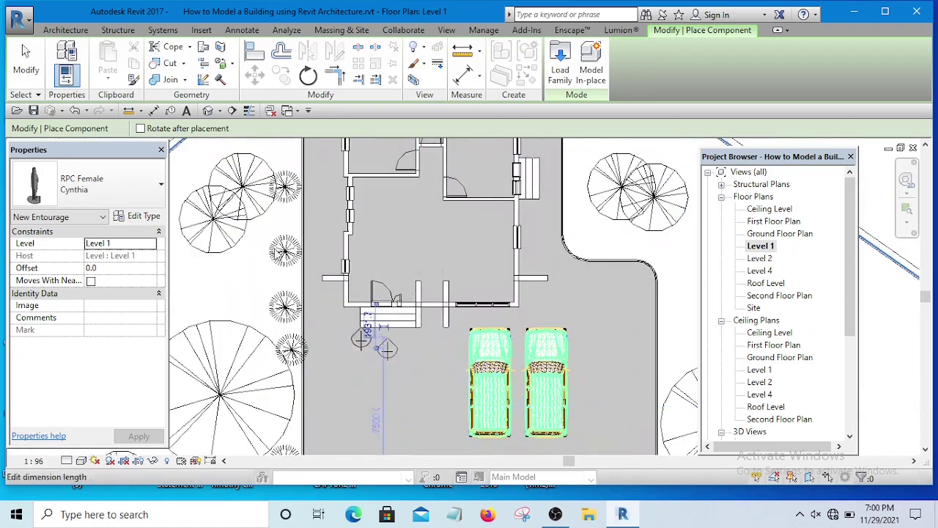
pyautogui.click(26, 61)
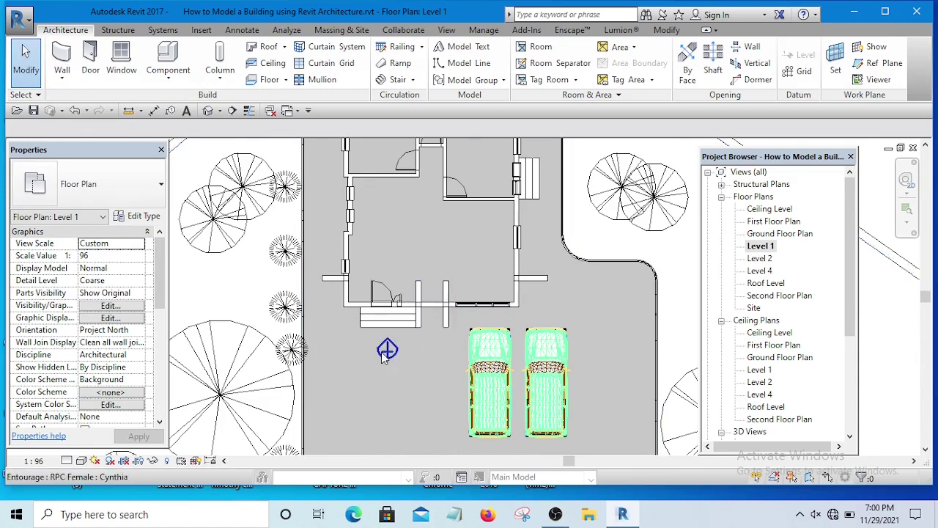
pyautogui.scroll(1, 388, 350)
pyautogui.scroll(1, 396, 291)
pyautogui.scroll(-3, 377, 282)
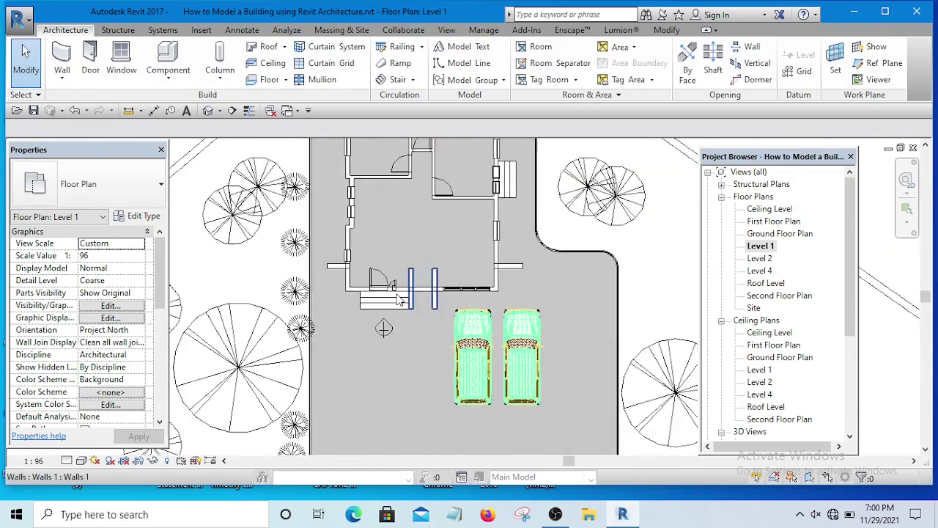
pyautogui.scroll(5, 399, 343)
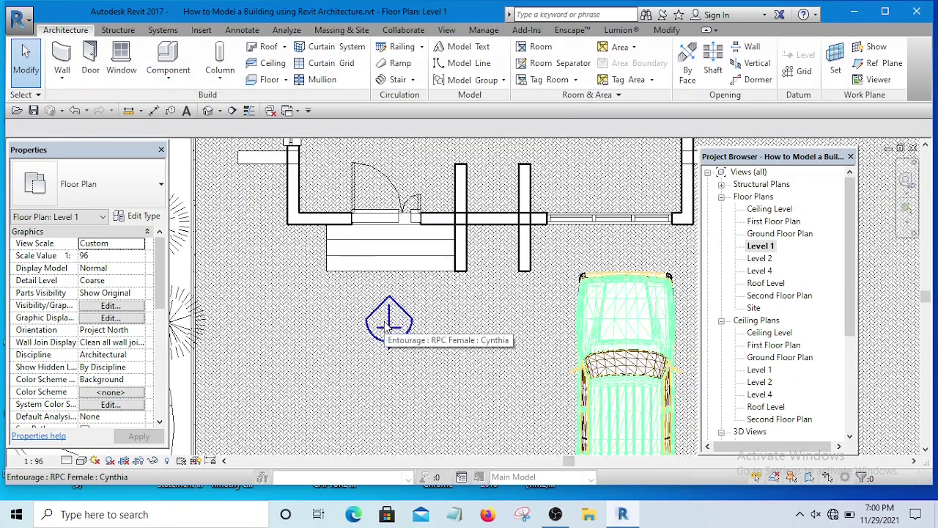
pyautogui.click(209, 110)
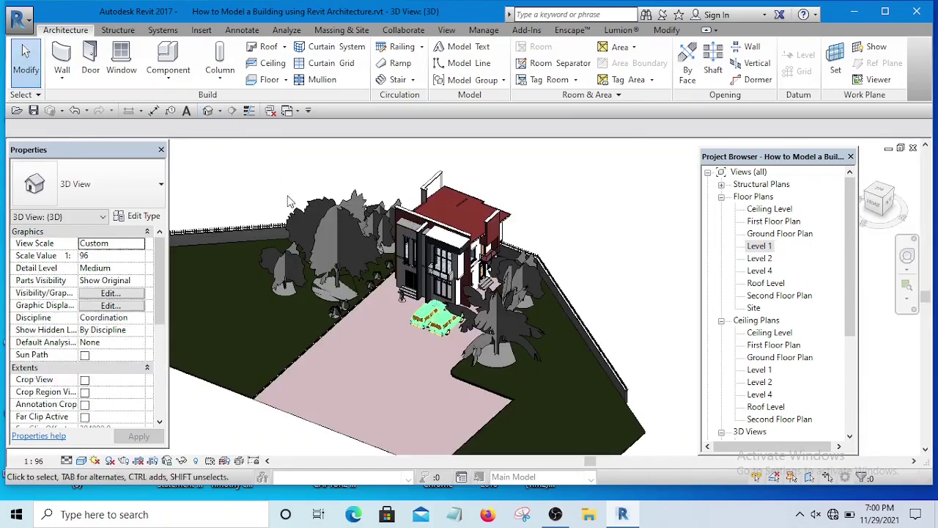
pyautogui.scroll(4, 405, 306)
pyautogui.scroll(5, 411, 307)
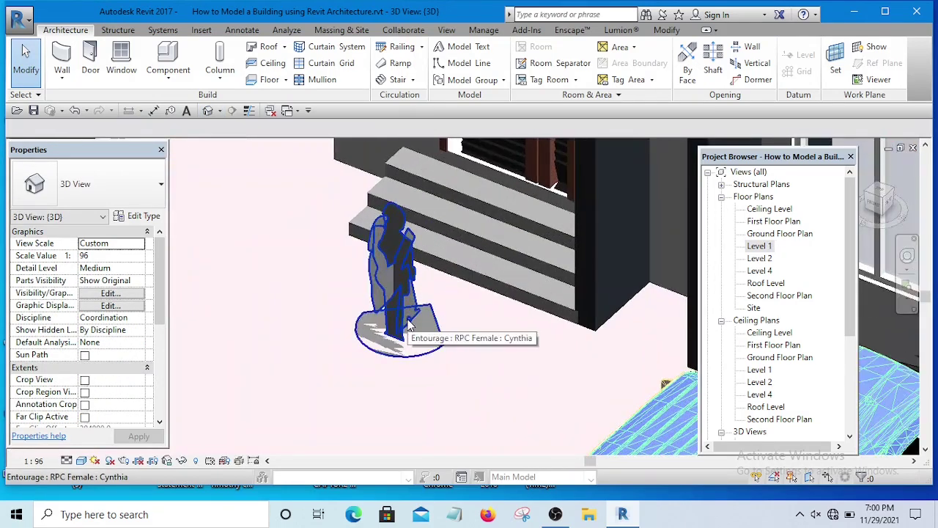
pyautogui.scroll(4, 416, 322)
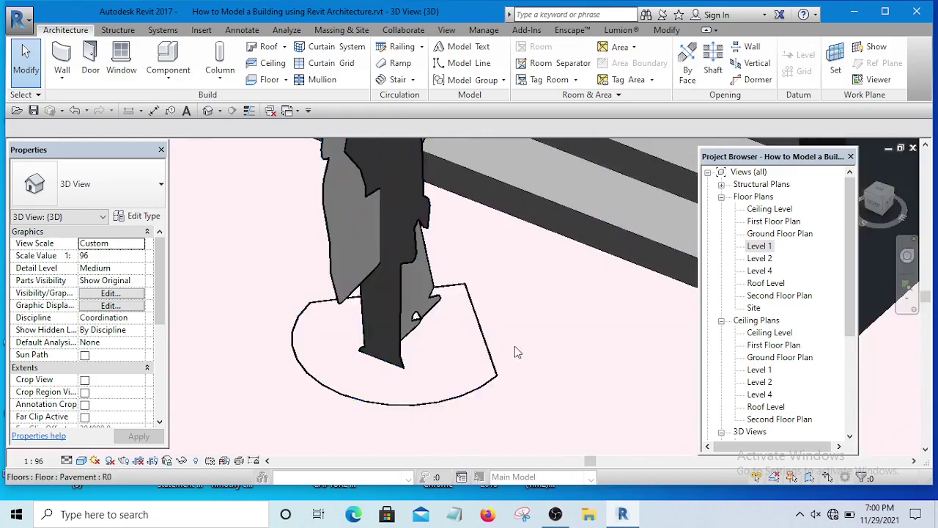
pyautogui.scroll(-4, 513, 352)
pyautogui.scroll(-4, 437, 285)
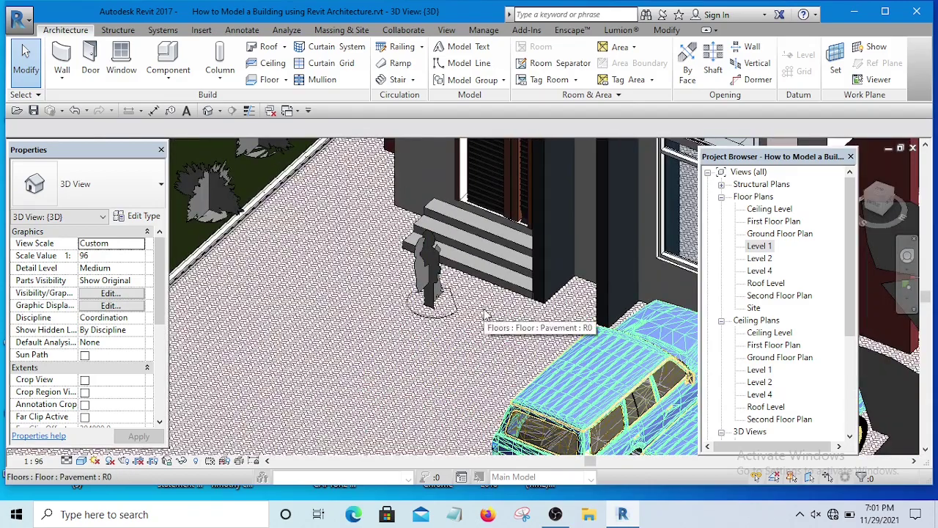
pyautogui.scroll(2, 477, 320)
pyautogui.keyDown('shift'); pyautogui.moveTo(478, 321); pyautogui.dragTo(498, 322, button='middle'); pyautogui.keyUp('shift')
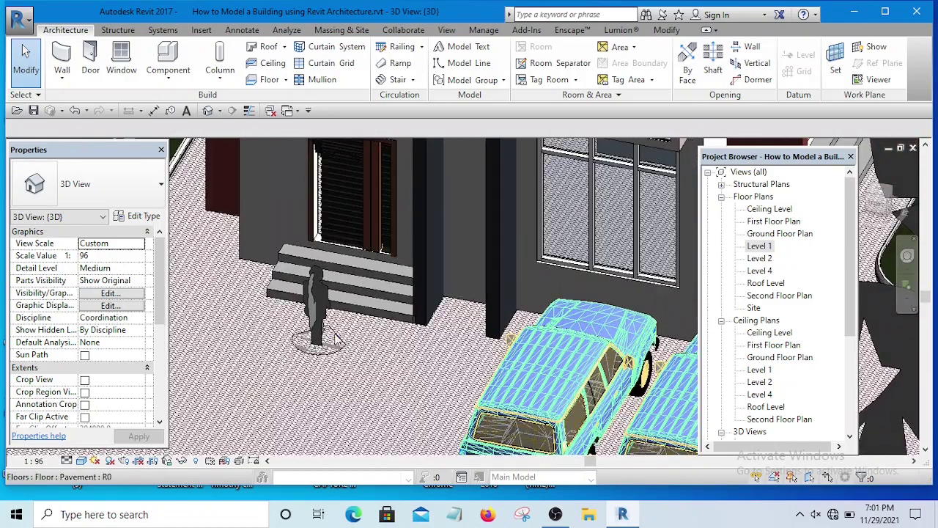
pyautogui.scroll(5, 395, 292)
pyautogui.scroll(-5, 394, 293)
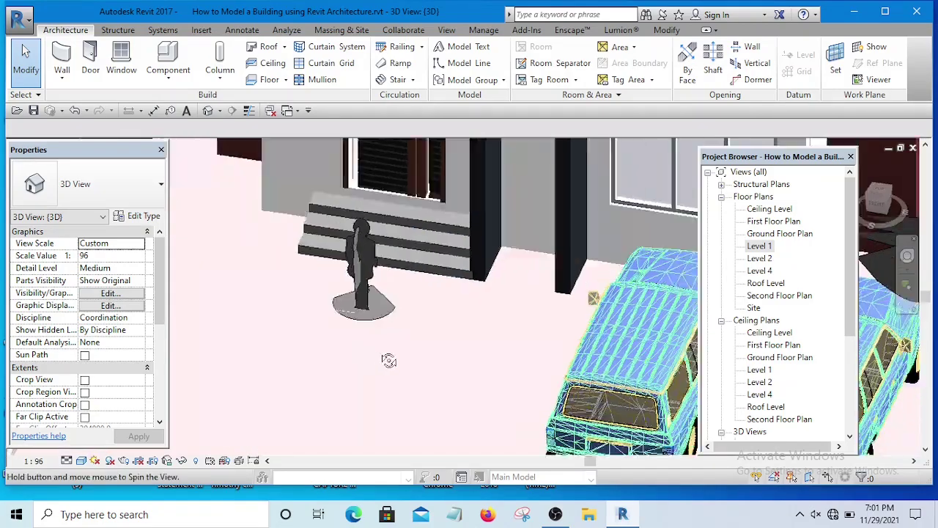
pyautogui.moveTo(387, 360); pyautogui.dragTo(613, 333, button='middle')
pyautogui.scroll(5, 388, 319)
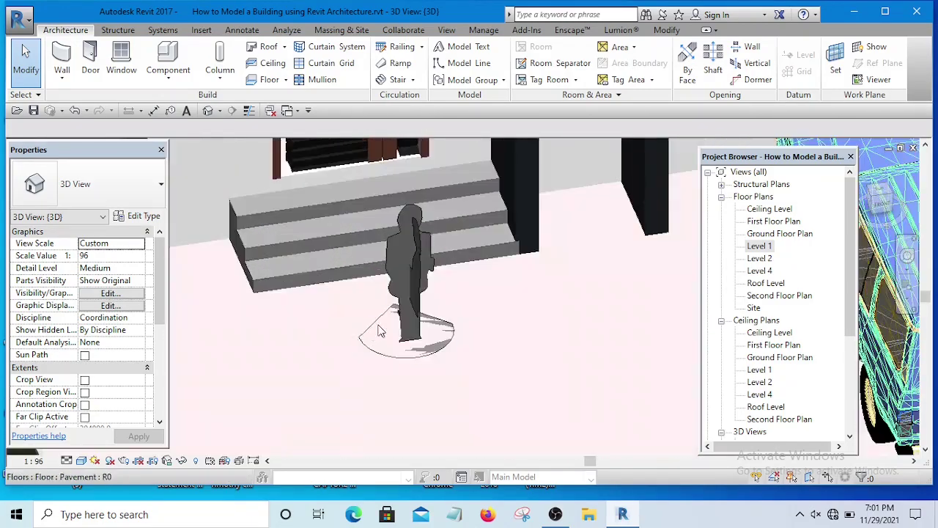
pyautogui.scroll(-5, 388, 318)
pyautogui.keyDown('shift'); pyautogui.moveTo(388, 319); pyautogui.dragTo(409, 294, button='middle'); pyautogui.keyUp('shift')
pyautogui.scroll(3, 410, 295)
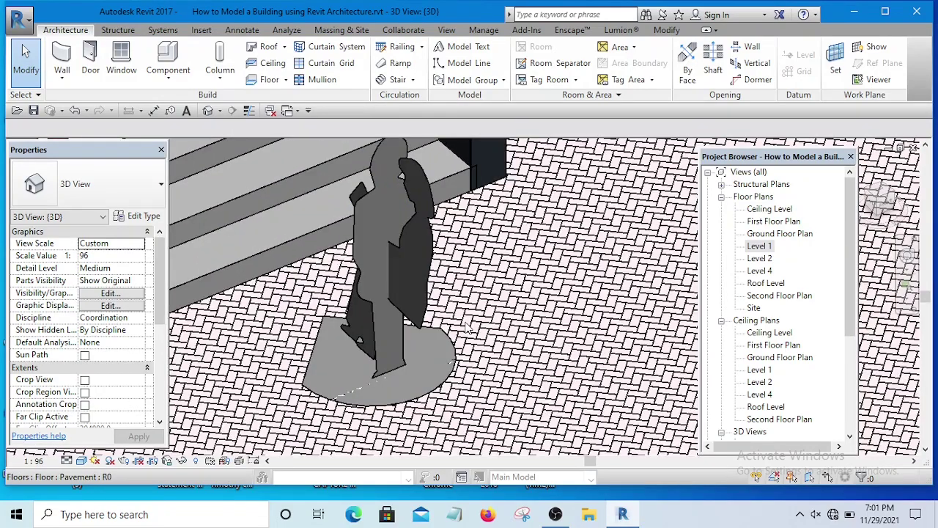
pyautogui.scroll(-3, 454, 253)
pyautogui.keyDown('shift'); pyautogui.moveTo(454, 253); pyautogui.dragTo(423, 333, button='middle'); pyautogui.keyUp('shift')
pyautogui.scroll(3, 428, 258)
pyautogui.scroll(-3, 424, 333)
pyautogui.keyDown('shift'); pyautogui.moveTo(436, 273); pyautogui.dragTo(372, 263, button='middle'); pyautogui.keyUp('shift')
pyautogui.scroll(3, 428, 299)
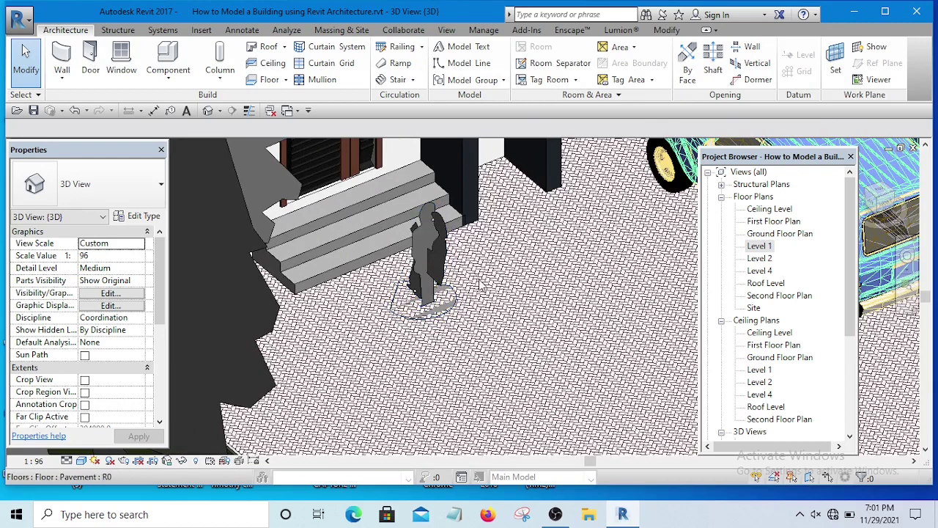
pyautogui.moveTo(427, 264)
pyautogui.keyDown('shift'); pyautogui.mouseDown(button='middle')
pyautogui.moveTo(325, 269)
pyautogui.moveTo(426, 277)
pyautogui.mouseUp(button='middle'); pyautogui.keyUp('shift')
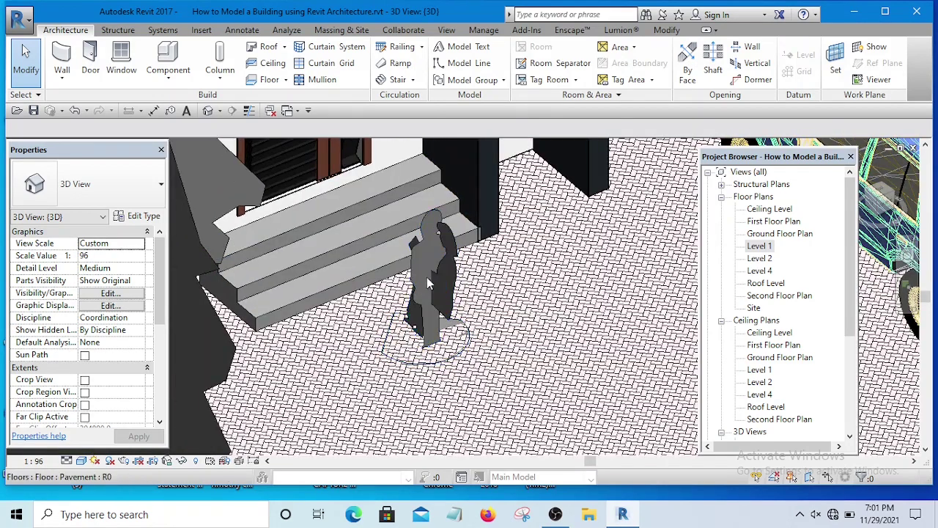
pyautogui.click(440, 274)
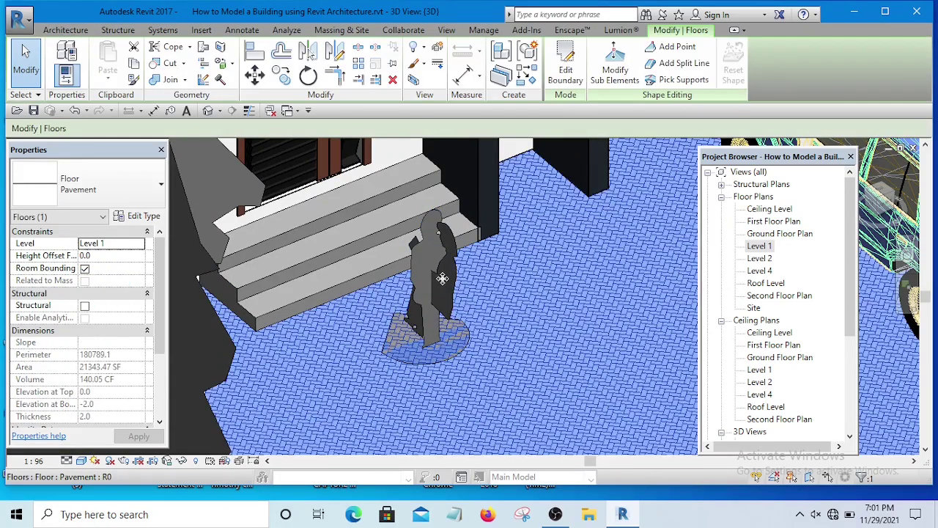
pyautogui.scroll(-6, 440, 274)
pyautogui.press('Escape')
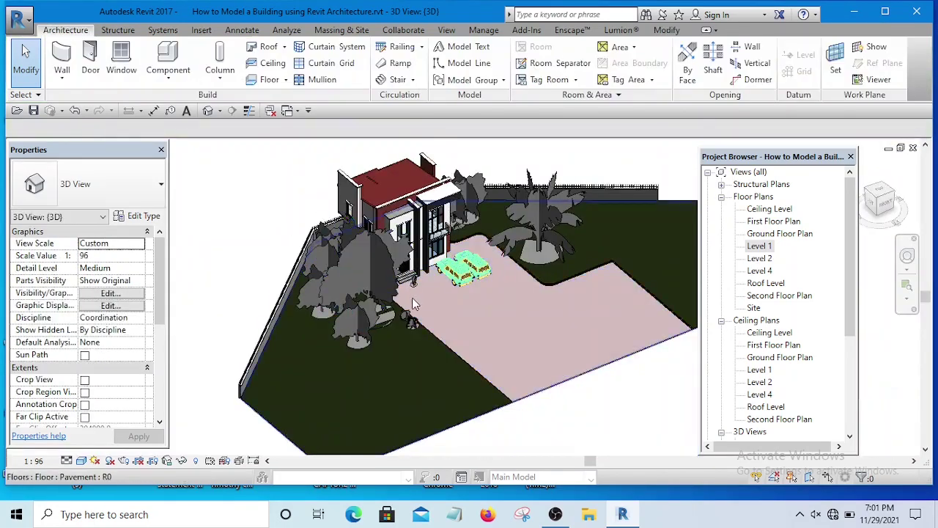
pyautogui.scroll(8, 412, 297)
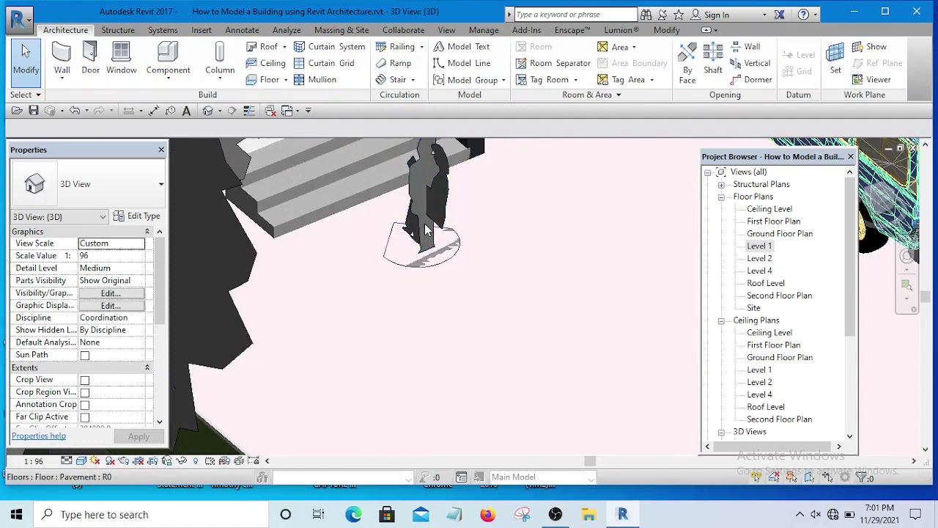
pyautogui.click(427, 231)
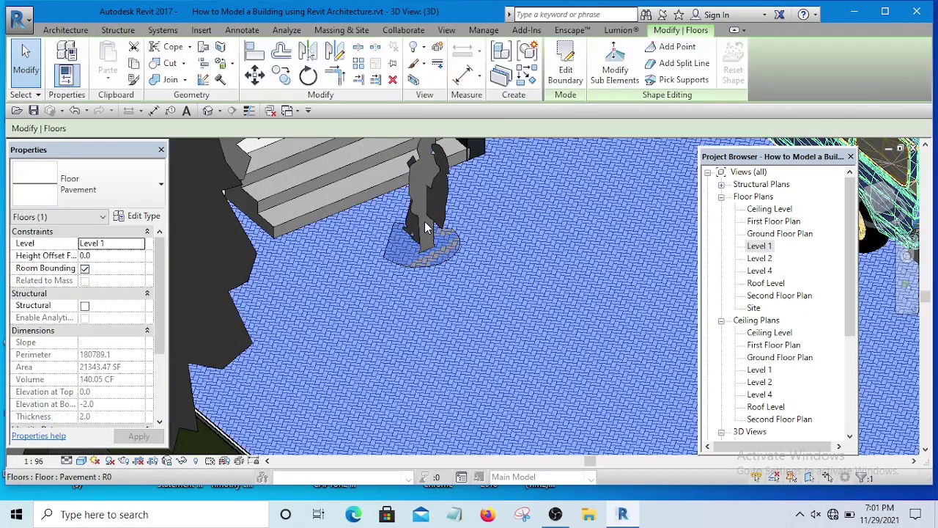
pyautogui.scroll(-3, 428, 220)
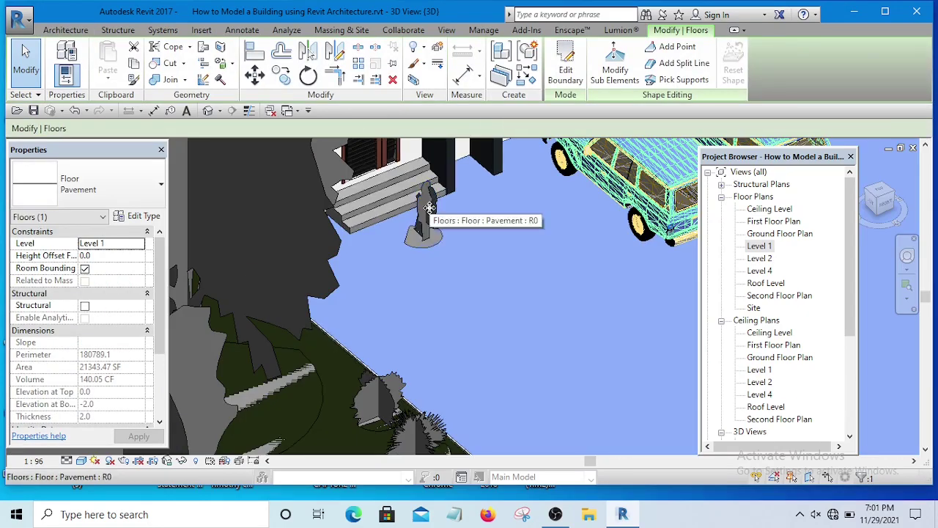
pyautogui.press('Escape')
pyautogui.click(431, 212)
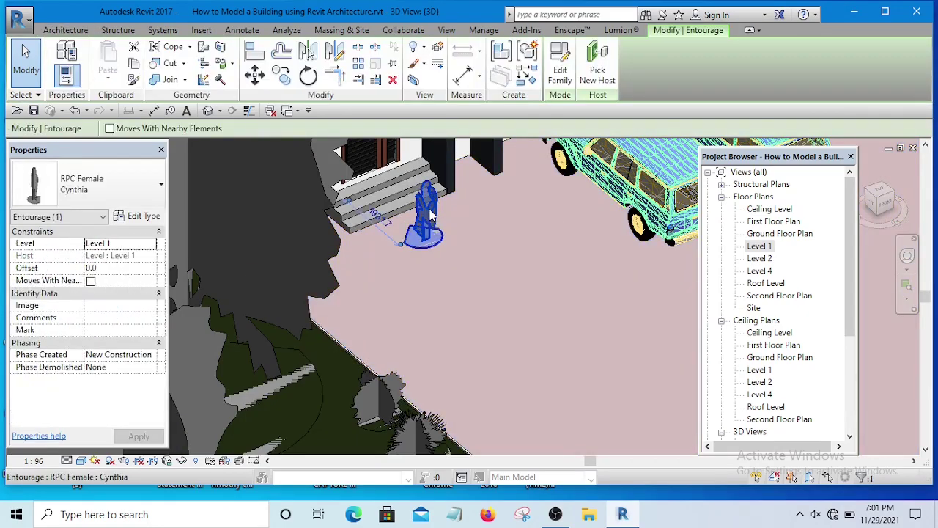
# Set the RPC Female Cynthia type's render appearance to Cathy from People [Travel].
pyautogui.click(143, 218)
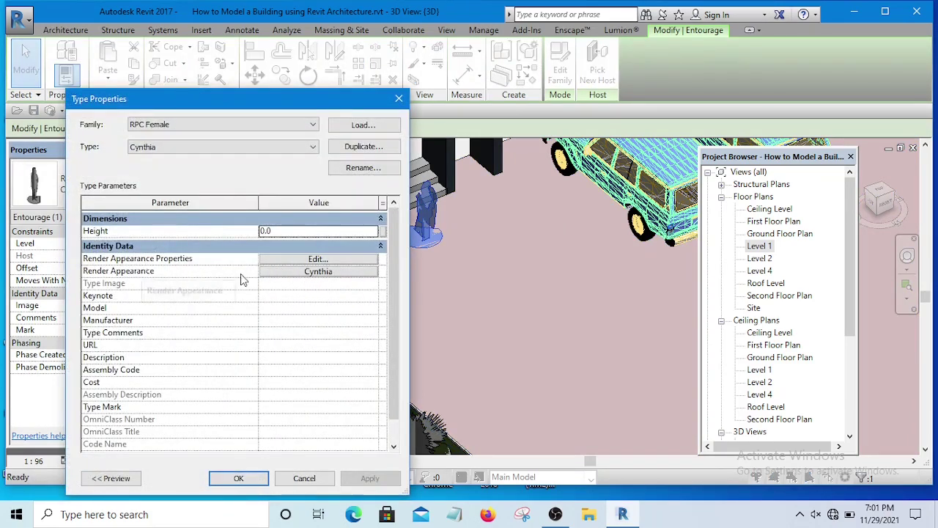
pyautogui.click(304, 272)
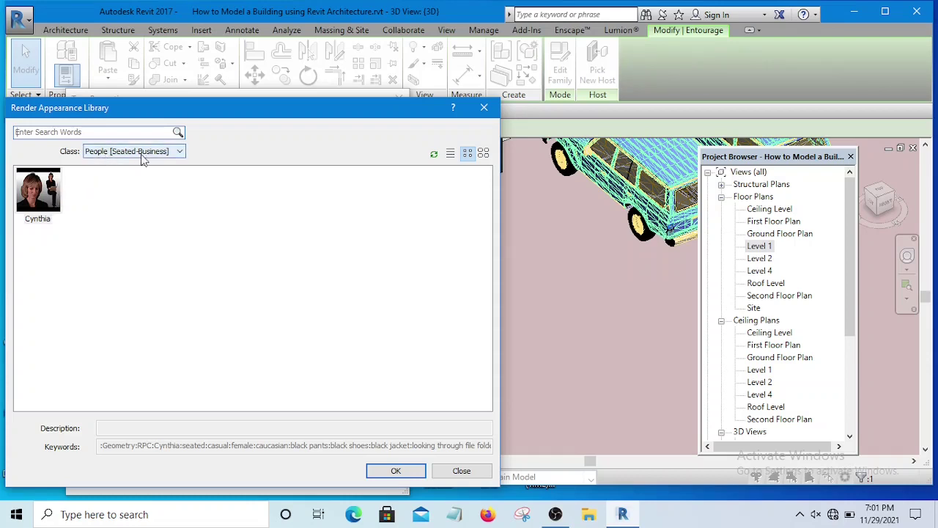
pyautogui.click(176, 154)
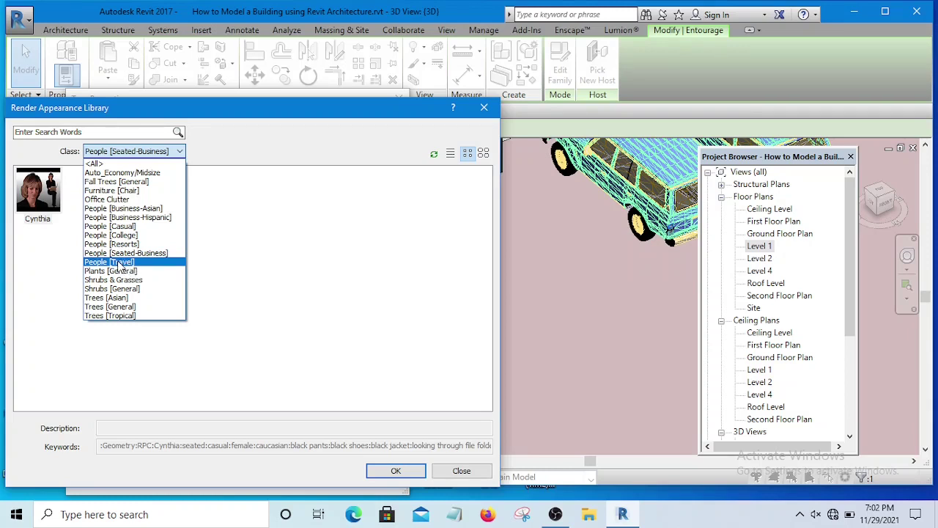
pyautogui.click(120, 263)
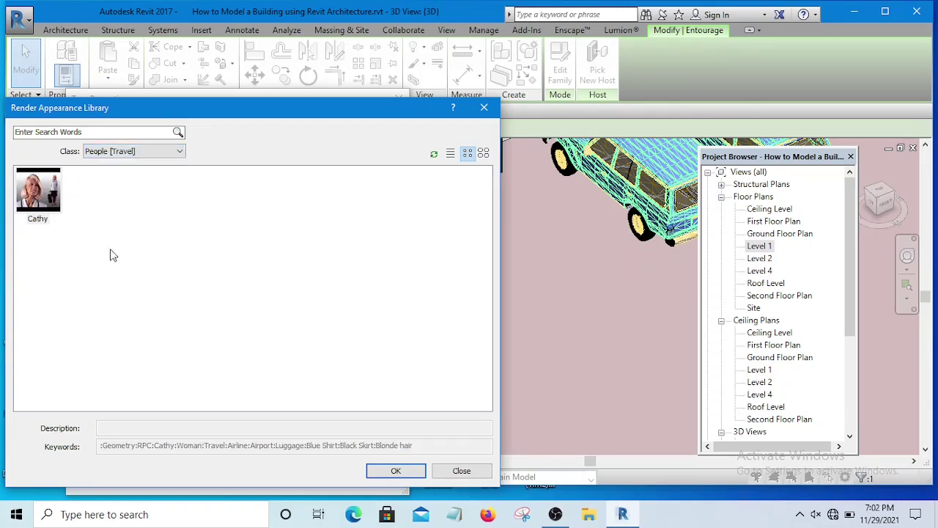
pyautogui.click(44, 196)
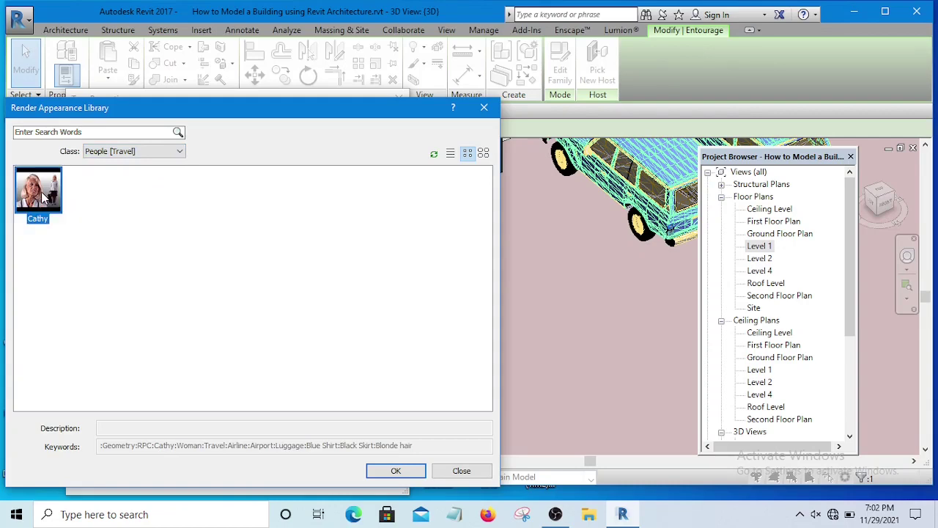
pyautogui.click(393, 475)
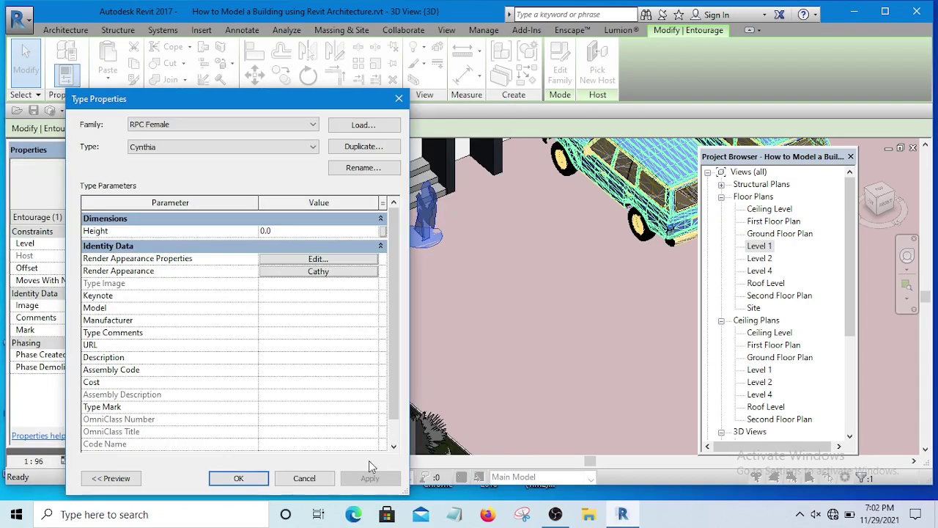
pyautogui.click(240, 478)
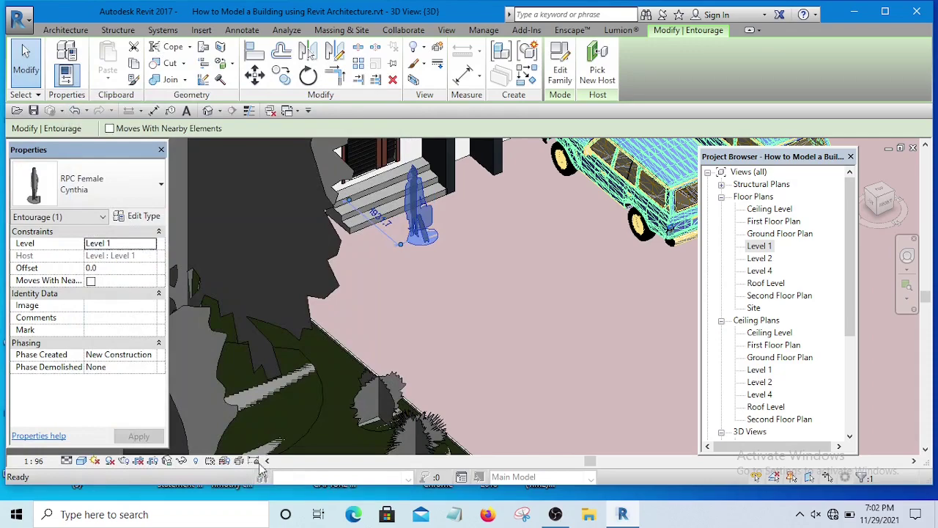
# Drag the RPC Female Cynthia figure up to the entrance steps.
pyautogui.click(435, 289)
pyautogui.moveTo(424, 227); pyautogui.dragTo(423, 295, button='middle')
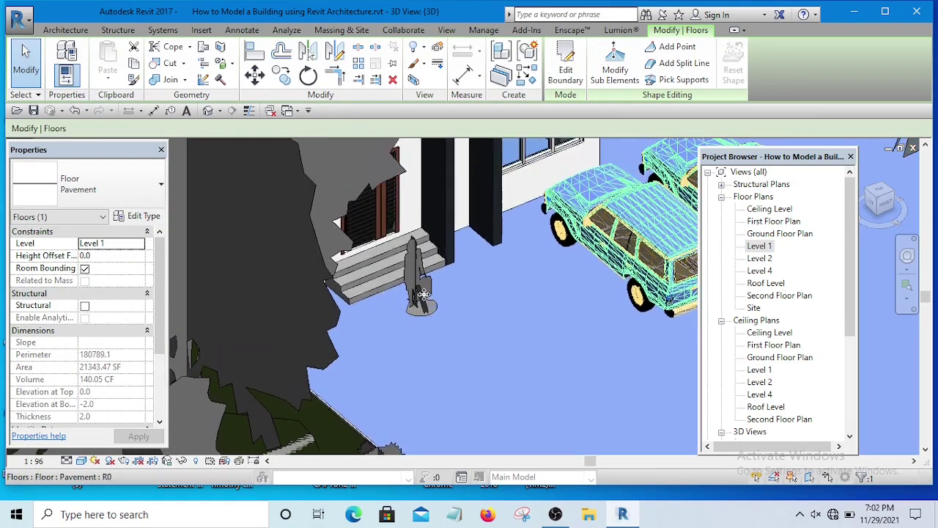
pyautogui.scroll(-6, 424, 294)
pyautogui.click(316, 241)
pyautogui.scroll(3, 405, 305)
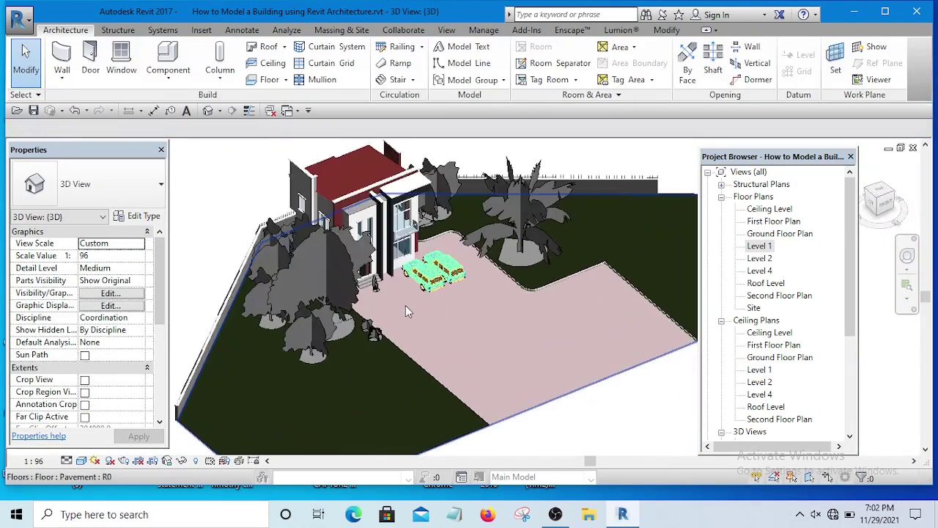
pyautogui.scroll(8, 405, 305)
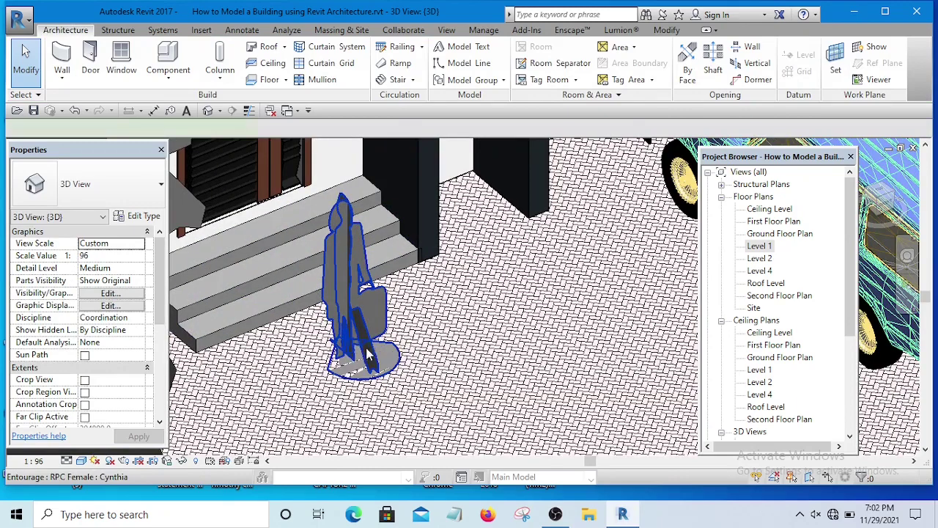
pyautogui.moveTo(368, 354); pyautogui.dragTo(331, 339)
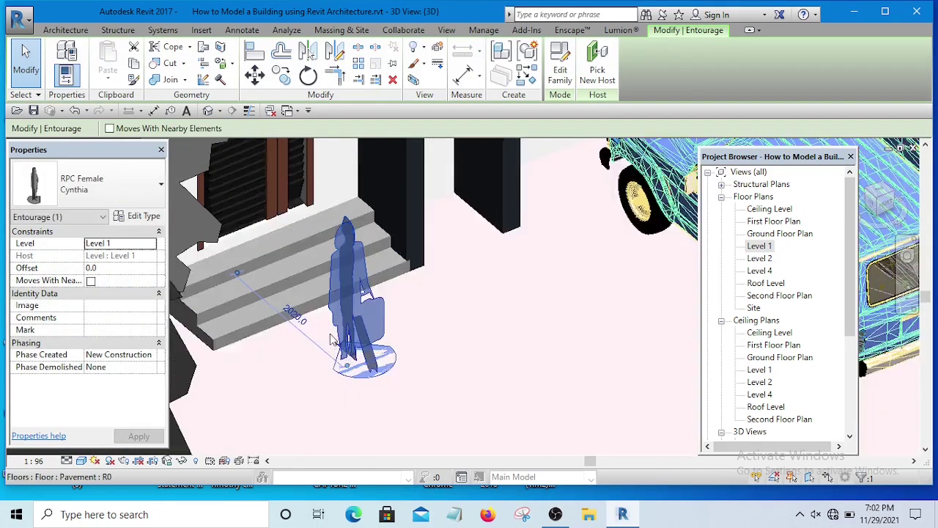
# Ctrl-drag the woman figure to the right to place a copy beside the original.
pyautogui.scroll(-10, 331, 340)
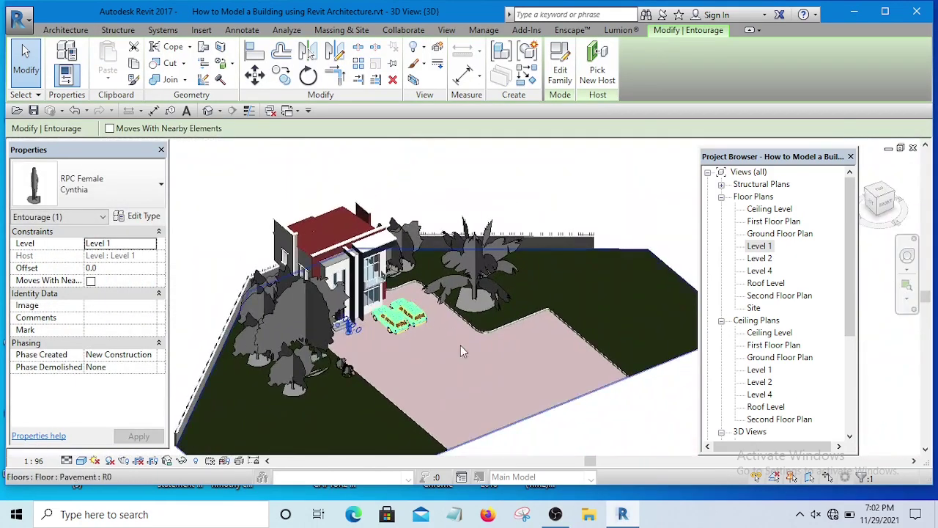
pyautogui.keyDown('shift'); pyautogui.moveTo(456, 349); pyautogui.dragTo(402, 364, button='middle'); pyautogui.keyUp('shift')
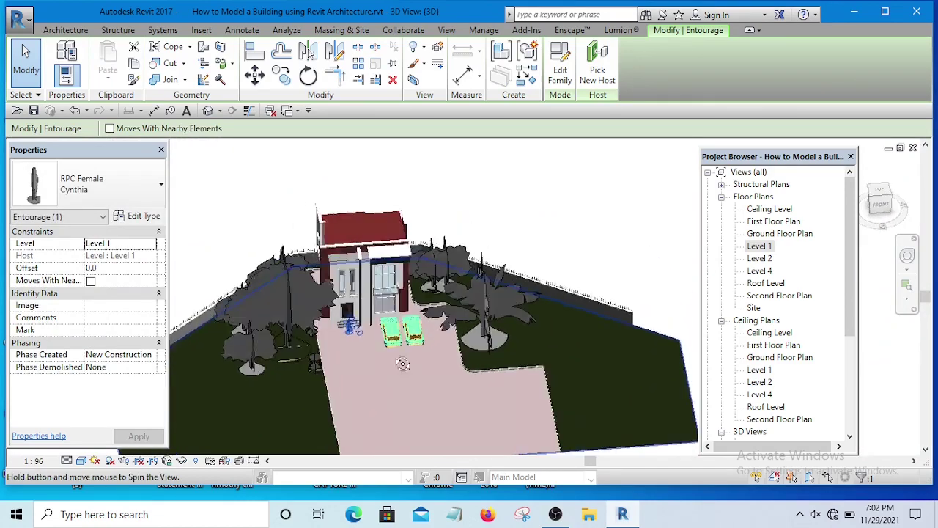
pyautogui.scroll(10, 402, 344)
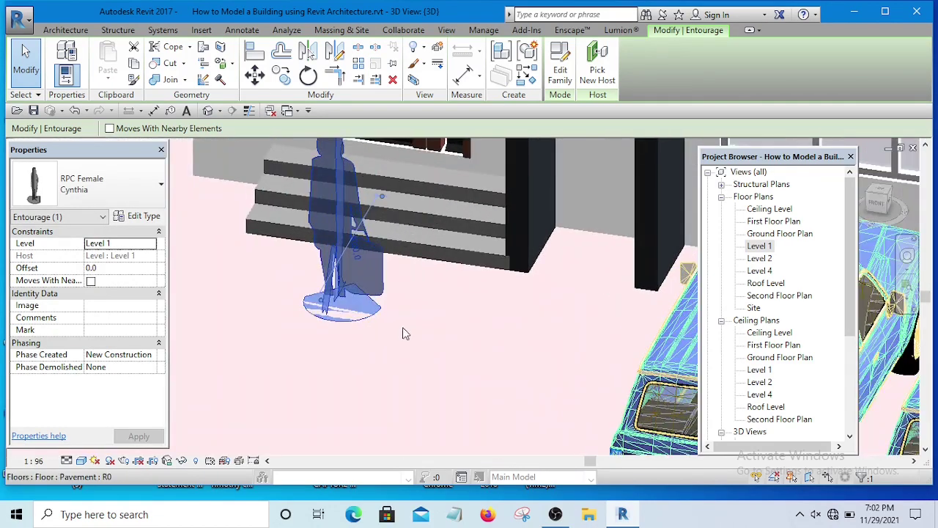
pyautogui.scroll(-8, 438, 369)
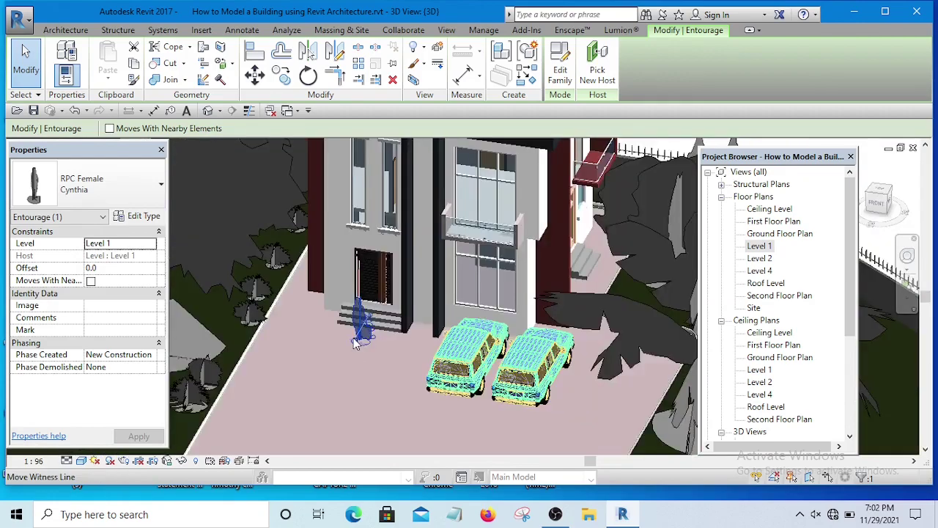
pyautogui.scroll(-3, 503, 300)
pyautogui.press('Escape')
pyautogui.scroll(5, 334, 350)
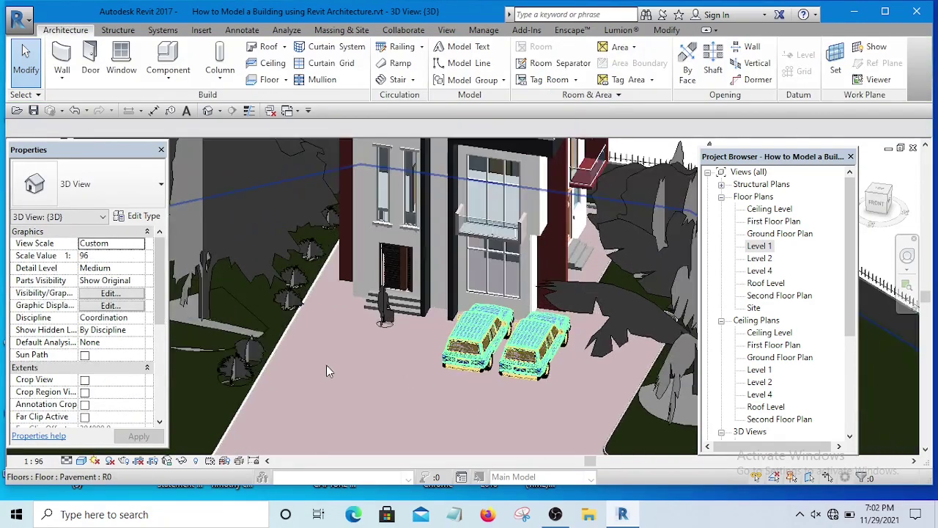
pyautogui.keyDown('shift'); pyautogui.moveTo(326, 365); pyautogui.dragTo(375, 397, button='middle'); pyautogui.keyUp('shift')
pyautogui.scroll(6, 370, 337)
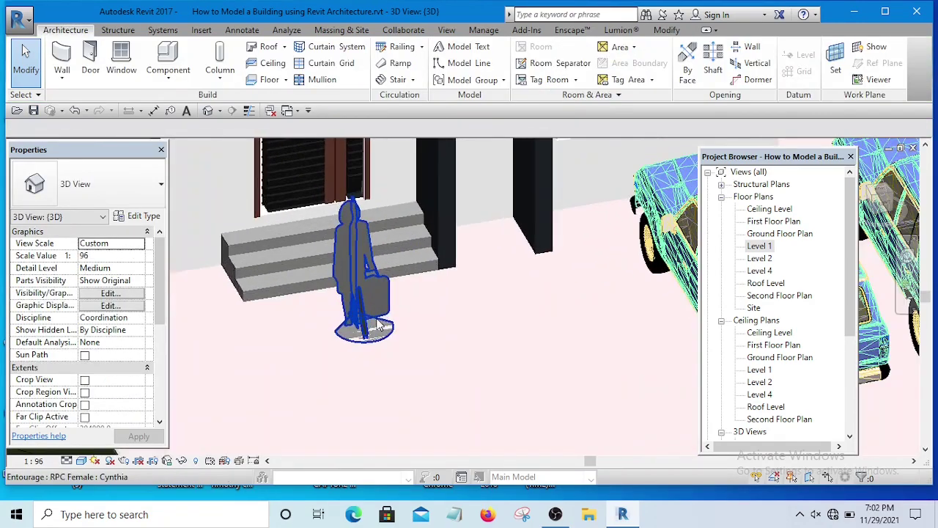
pyautogui.click(364, 326)
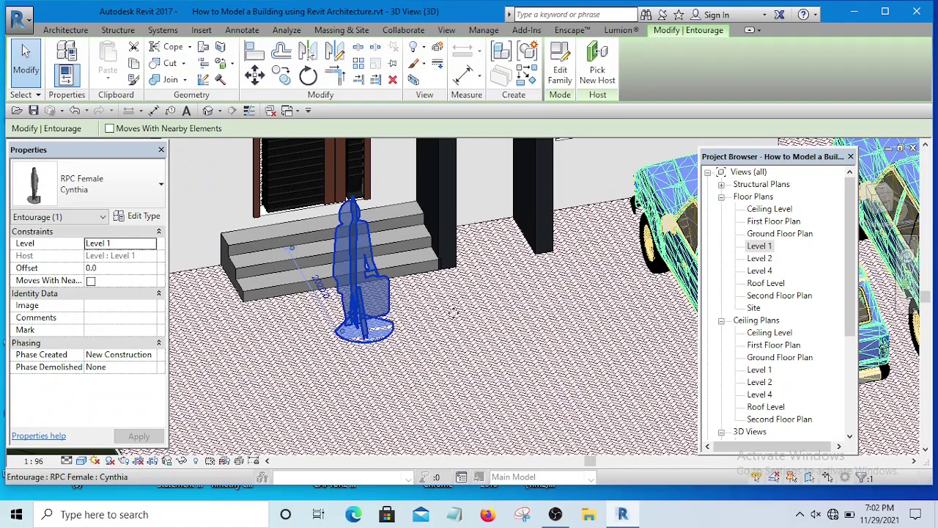
pyautogui.keyDown('ctrl'); pyautogui.moveTo(364, 323); pyautogui.dragTo(435, 313); pyautogui.keyUp('ctrl')
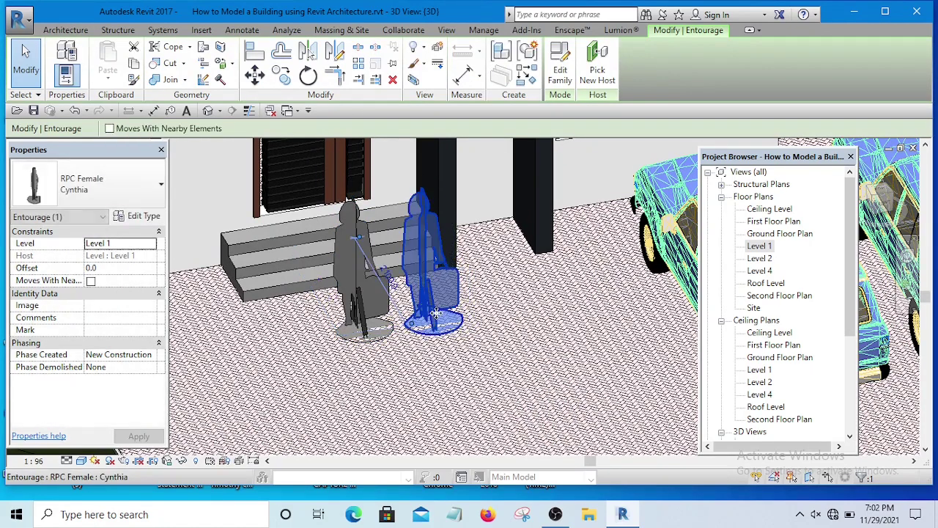
pyautogui.scroll(2, 435, 313)
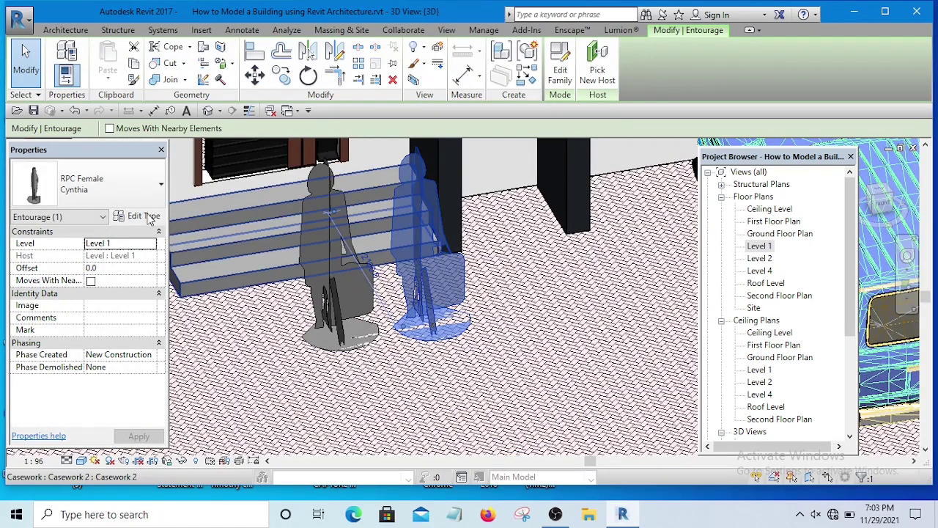
pyautogui.click(143, 216)
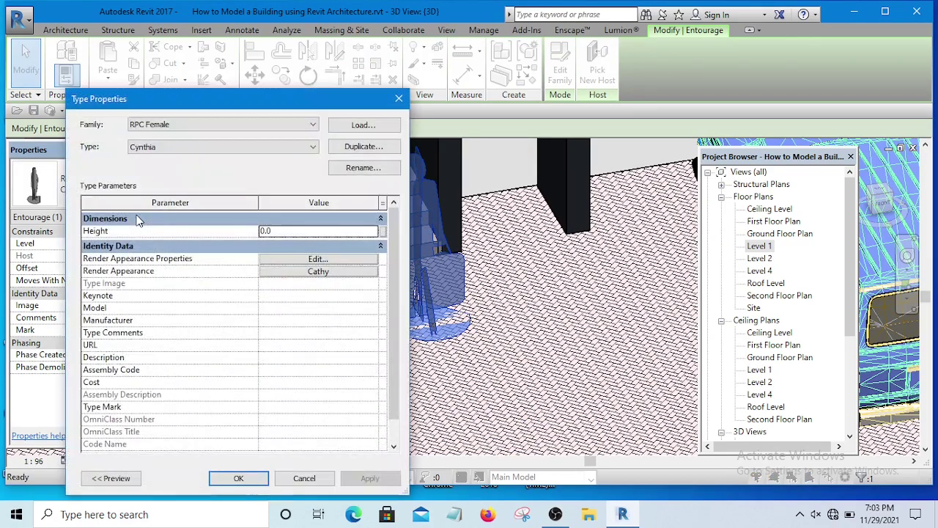
pyautogui.click(320, 274)
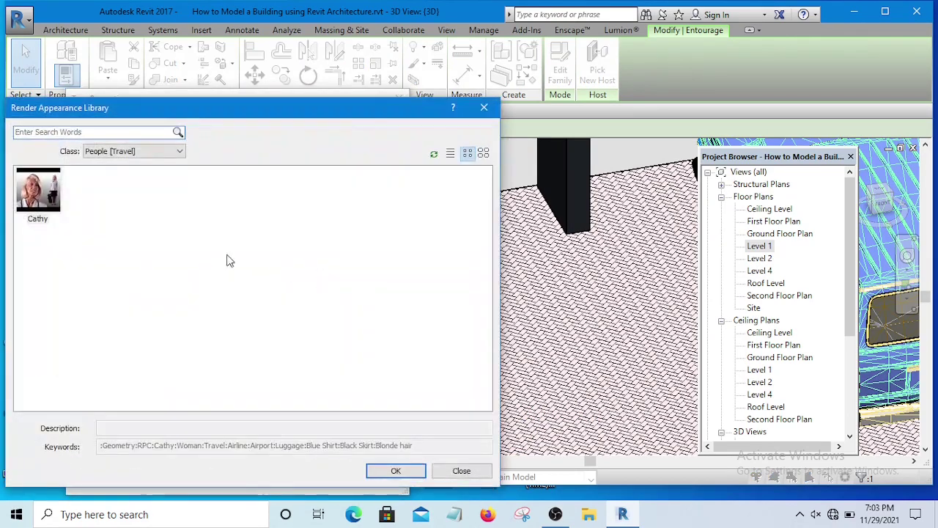
pyautogui.click(103, 153)
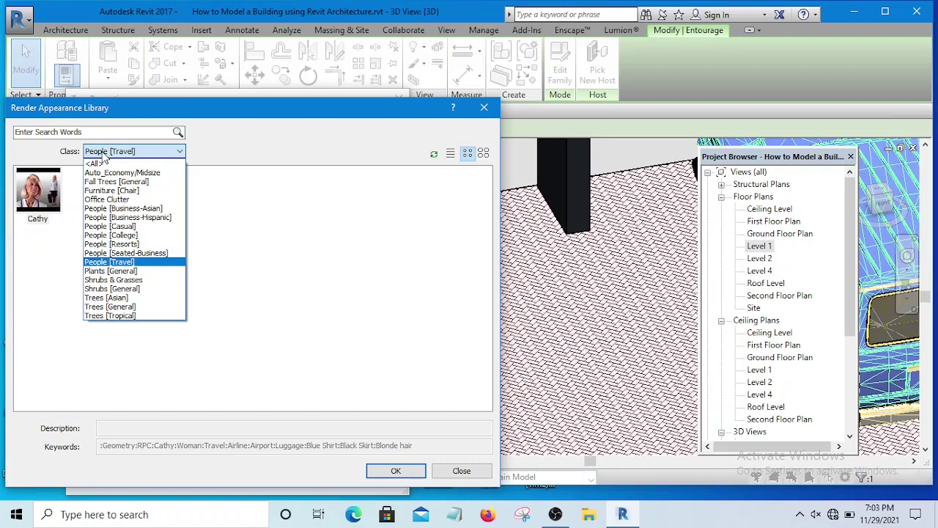
pyautogui.click(98, 228)
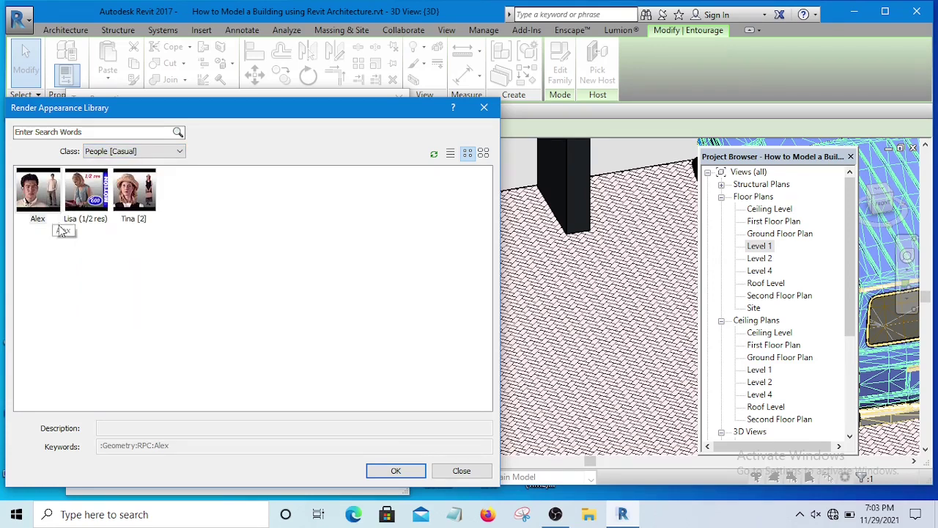
pyautogui.click(51, 193)
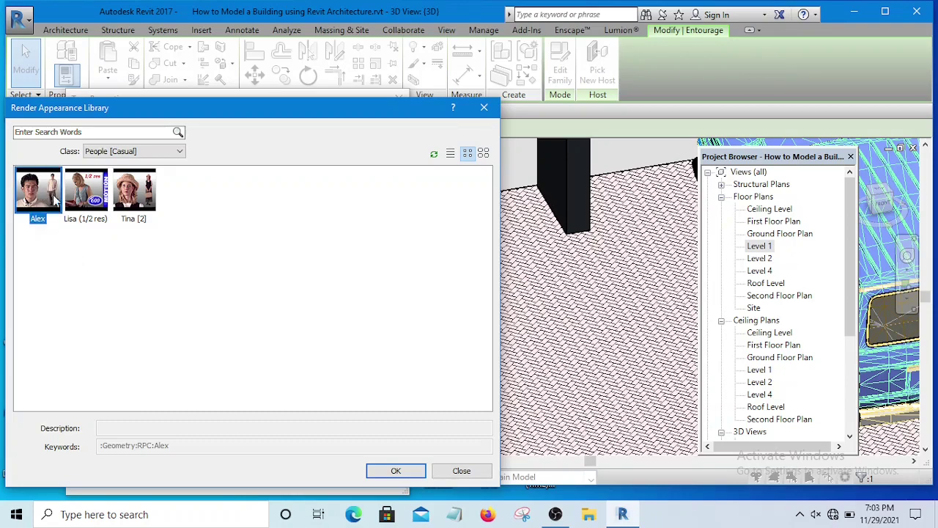
pyautogui.click(393, 471)
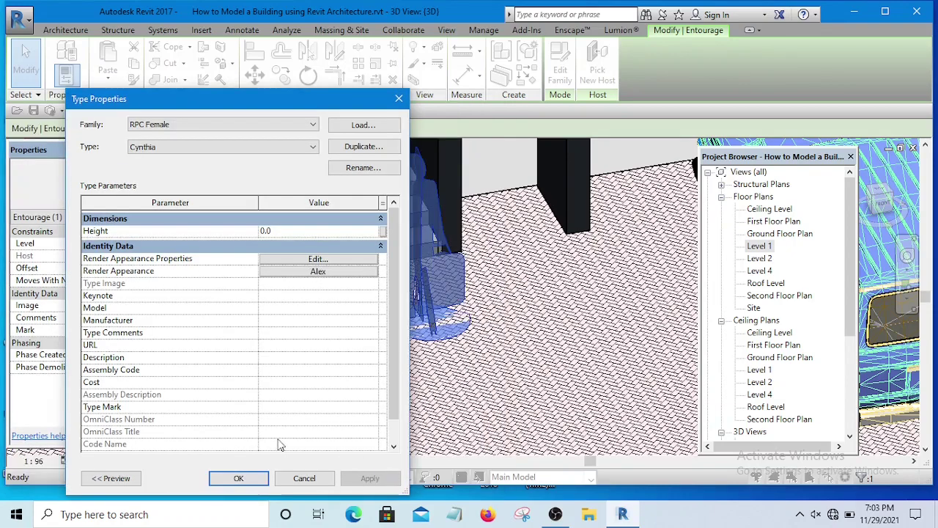
pyautogui.click(238, 478)
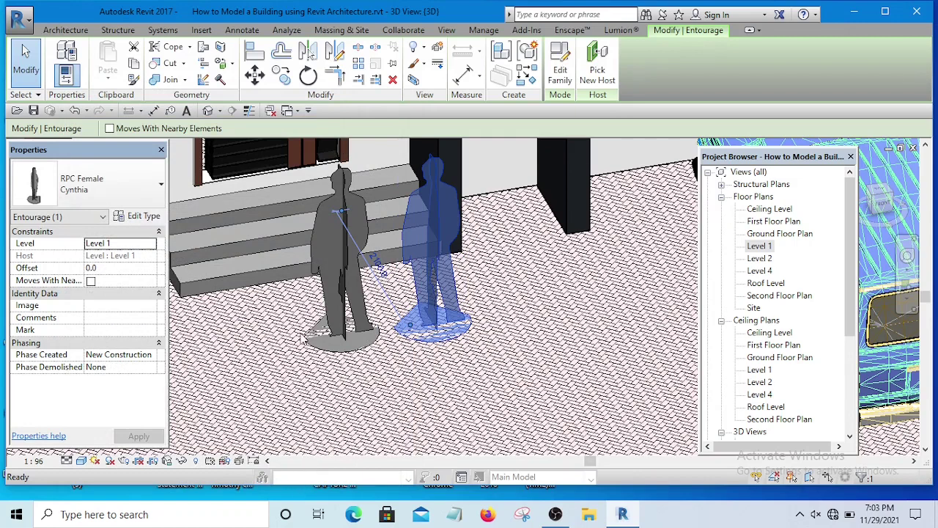
pyautogui.press('Escape')
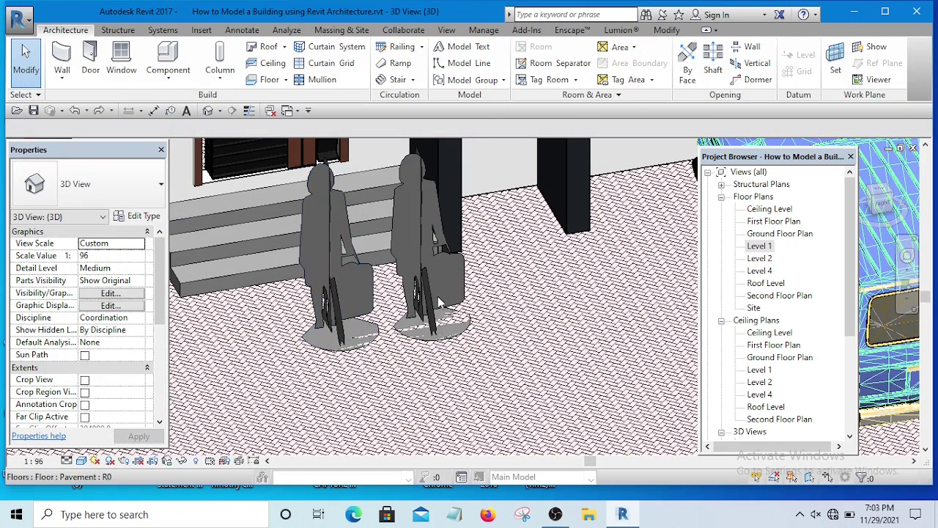
# Duplicate the right-hand figure's Cynthia type as a new type named Male.
pyautogui.click(438, 301)
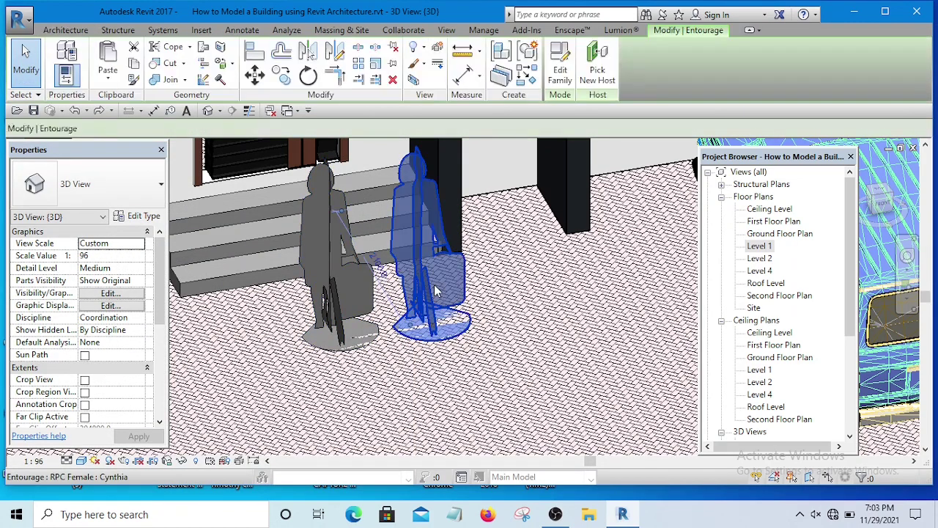
pyautogui.click(144, 216)
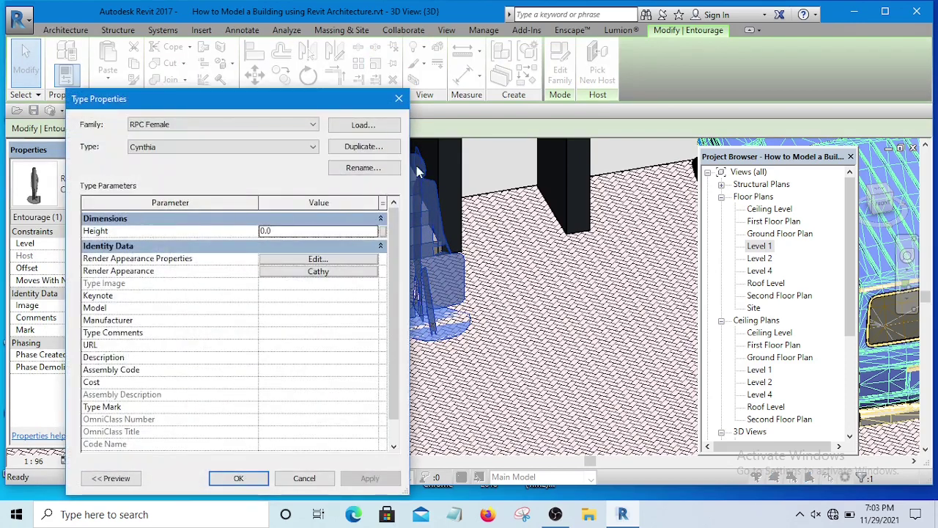
pyautogui.click(369, 148)
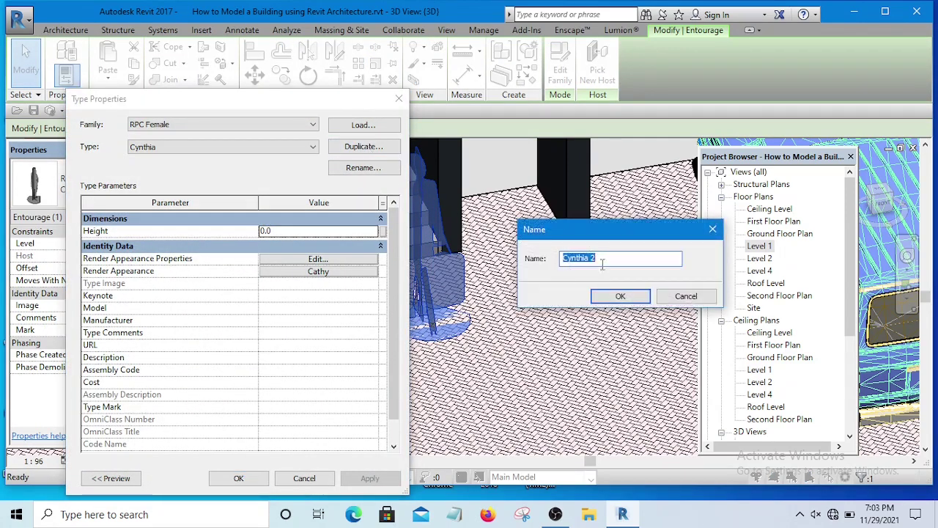
pyautogui.moveTo(603, 264); pyautogui.dragTo(587, 257)
pyautogui.write('Male')
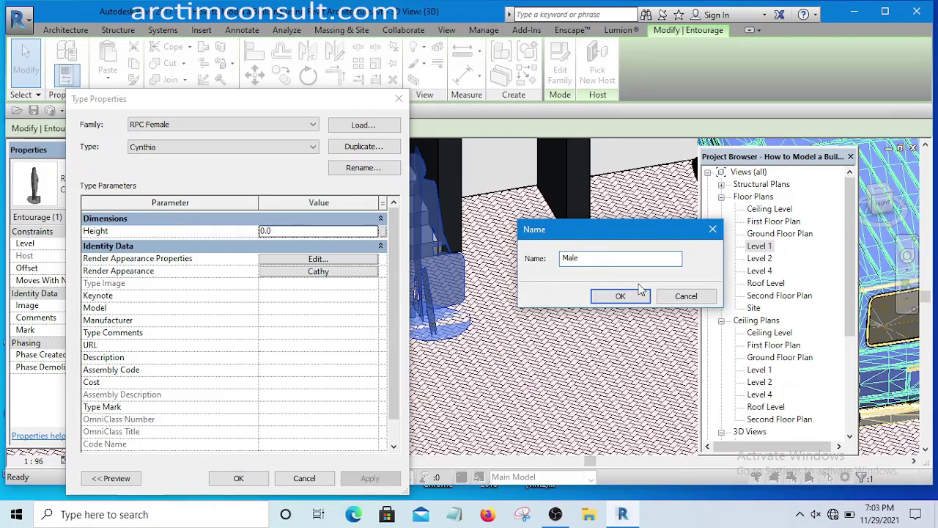
pyautogui.click(620, 295)
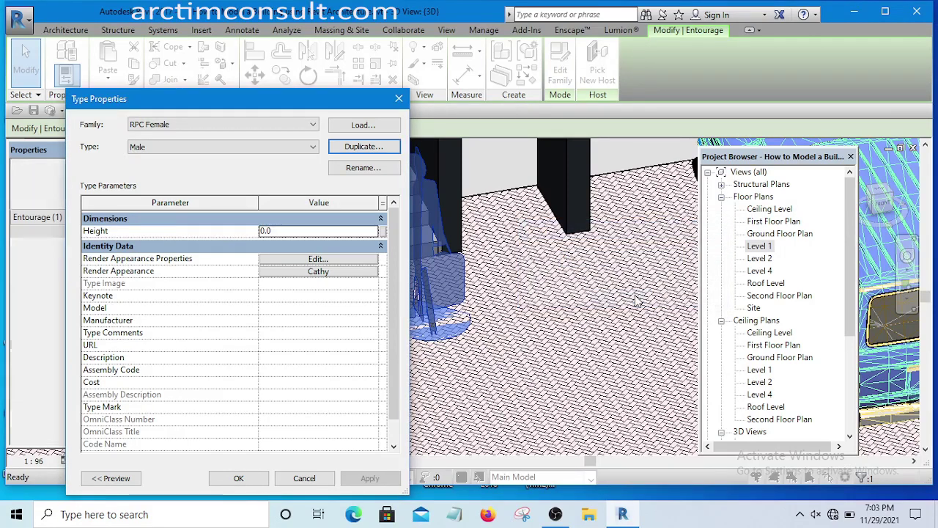
pyautogui.click(240, 478)
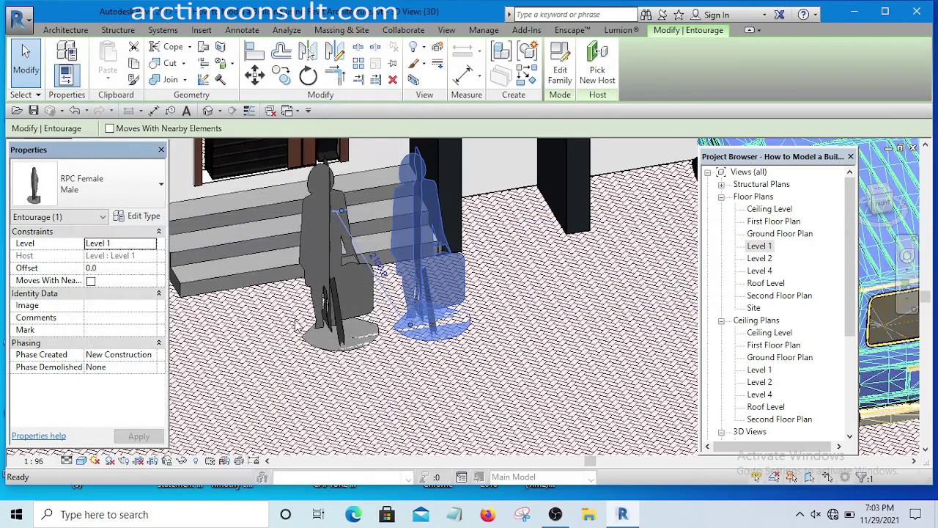
# Set the Male type's render appearance to Alex from People [Casual].
pyautogui.click(144, 216)
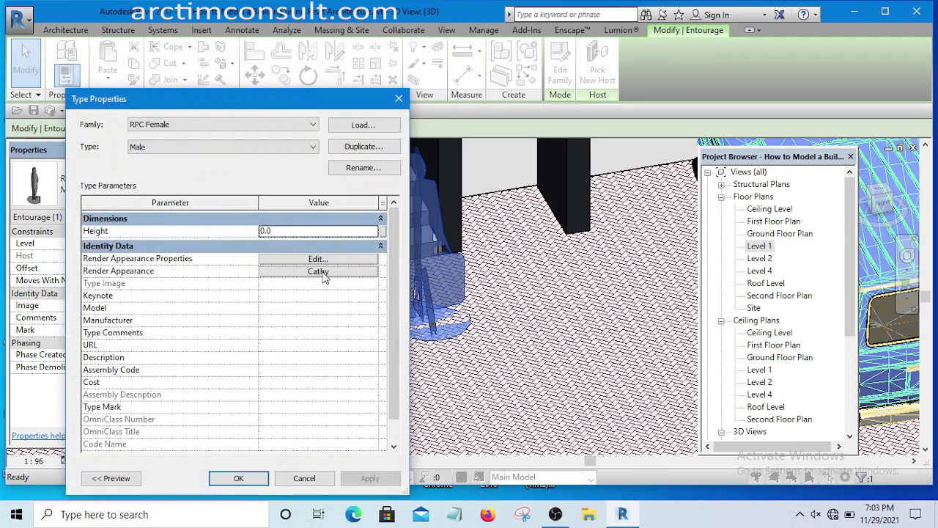
pyautogui.click(321, 272)
pyautogui.click(126, 153)
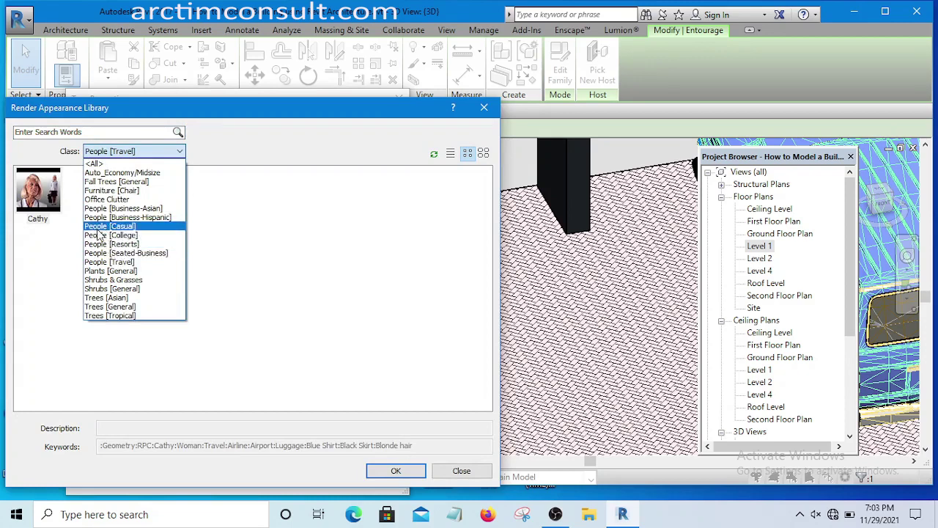
pyautogui.click(96, 227)
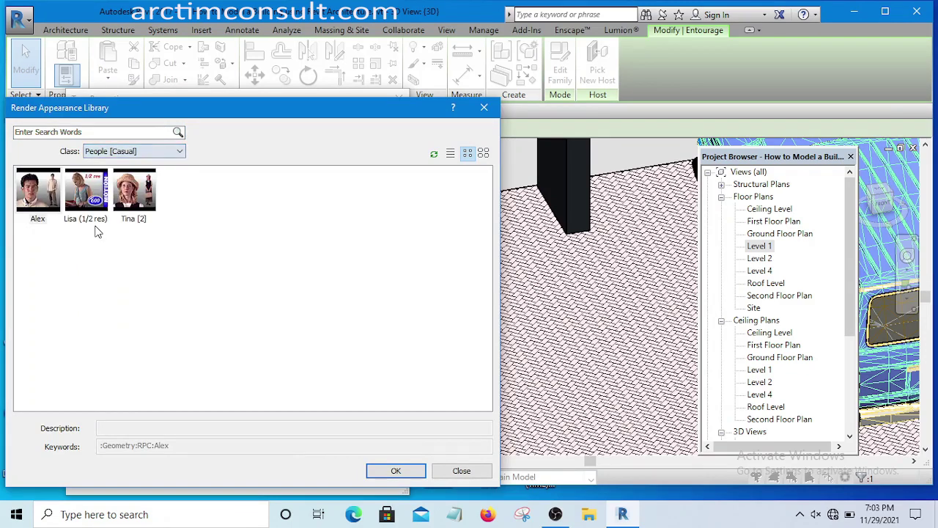
pyautogui.click(50, 190)
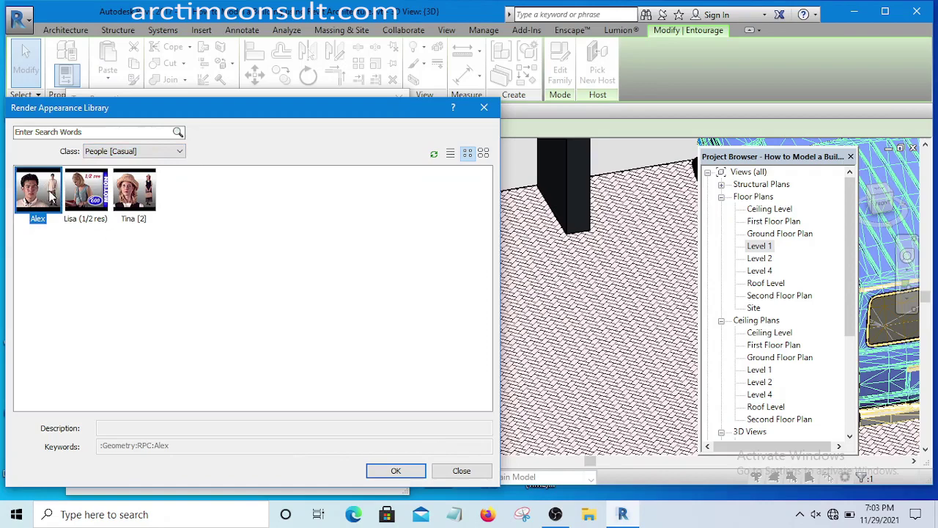
pyautogui.click(405, 475)
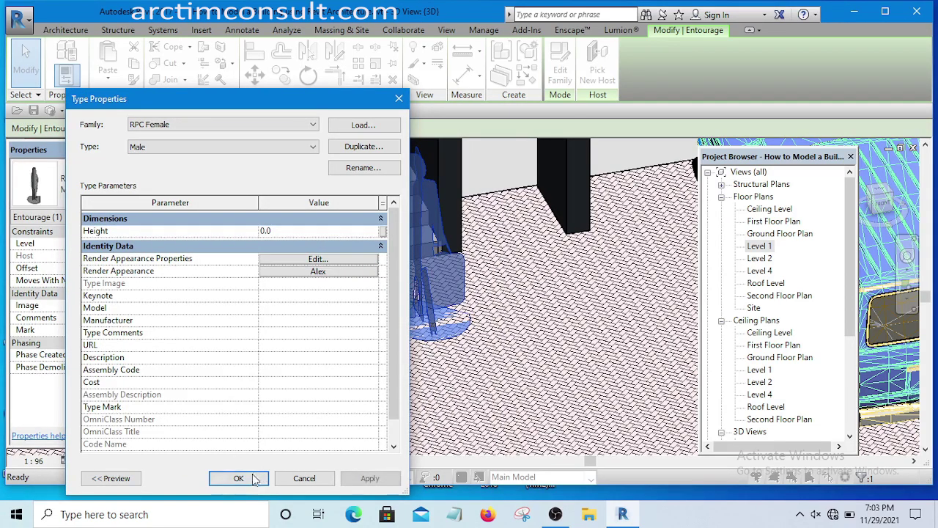
pyautogui.click(239, 478)
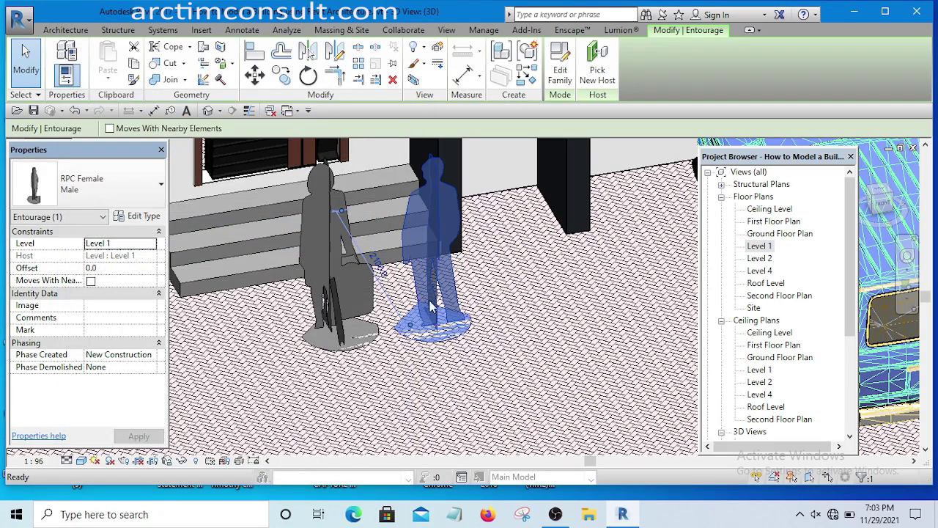
# Orbit and zoom the 3D view around the house site, car and figures.
pyautogui.scroll(-3, 445, 342)
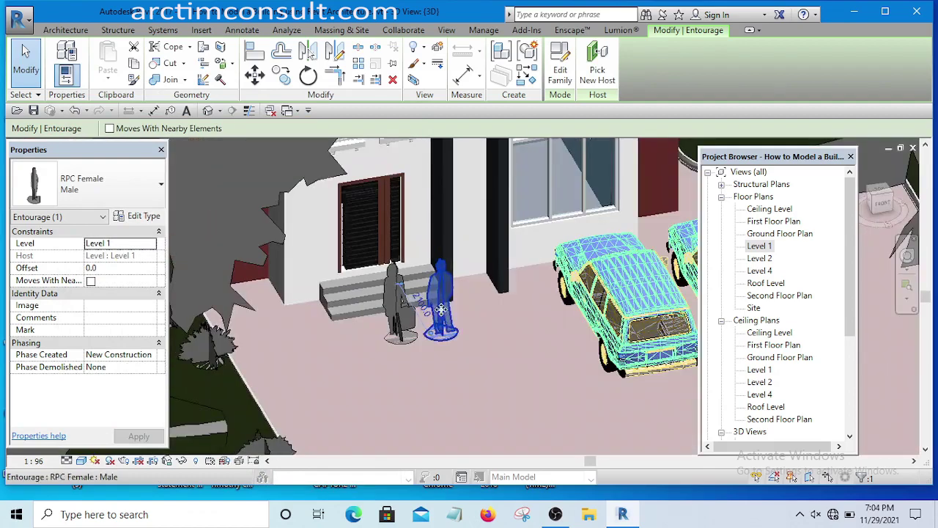
pyautogui.scroll(4, 436, 322)
pyautogui.scroll(-8, 430, 310)
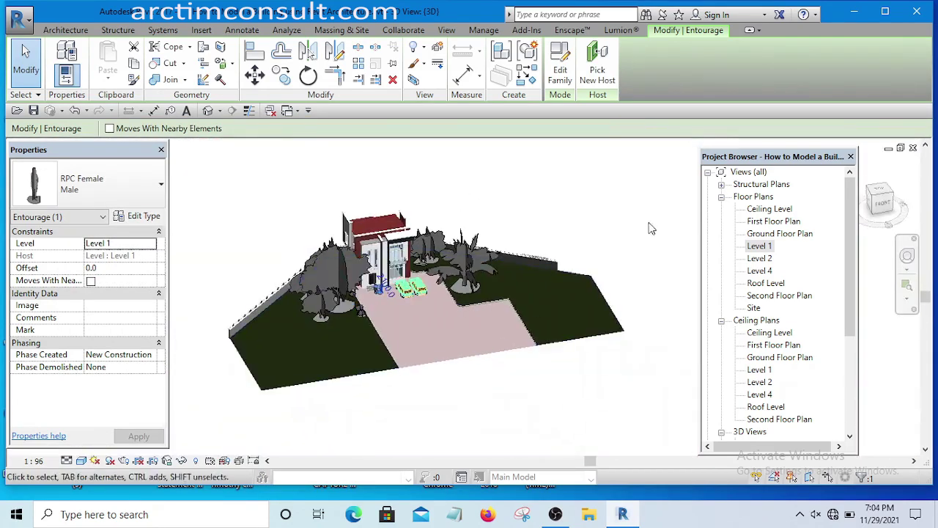
pyautogui.click(595, 163)
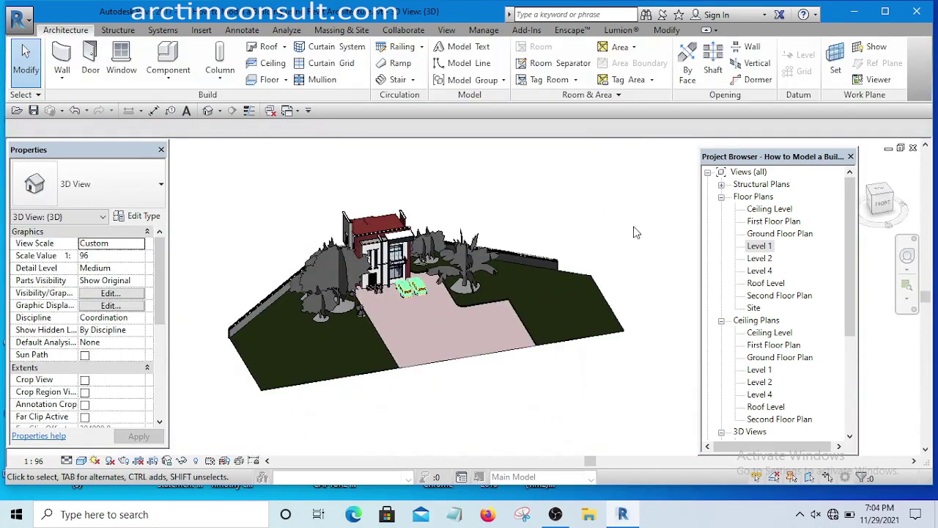
pyautogui.keyDown('shift'); pyautogui.moveTo(635, 239); pyautogui.dragTo(511, 261, button='middle'); pyautogui.keyUp('shift')
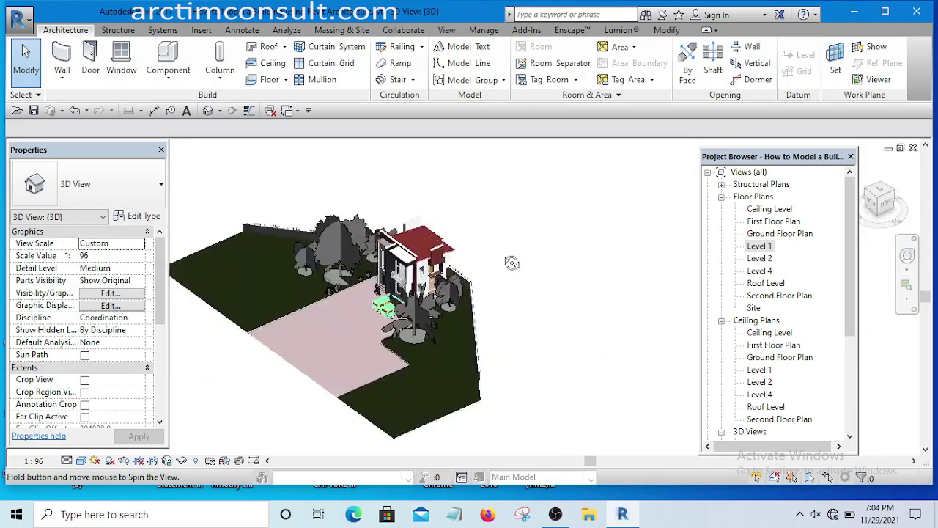
pyautogui.scroll(6, 378, 306)
pyautogui.scroll(5, 377, 306)
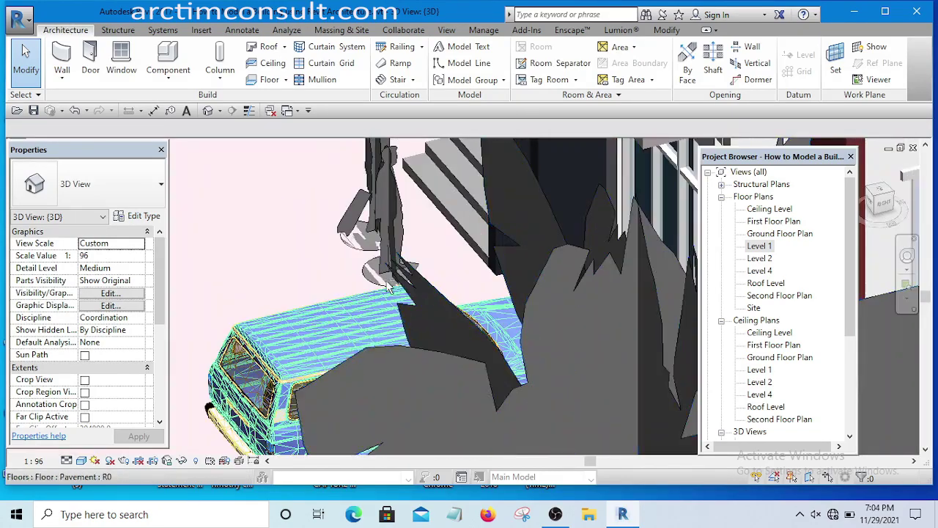
pyautogui.keyDown('shift'); pyautogui.moveTo(410, 308); pyautogui.dragTo(401, 271, button='middle'); pyautogui.keyUp('shift')
pyautogui.scroll(3, 415, 293)
pyautogui.scroll(3, 402, 272)
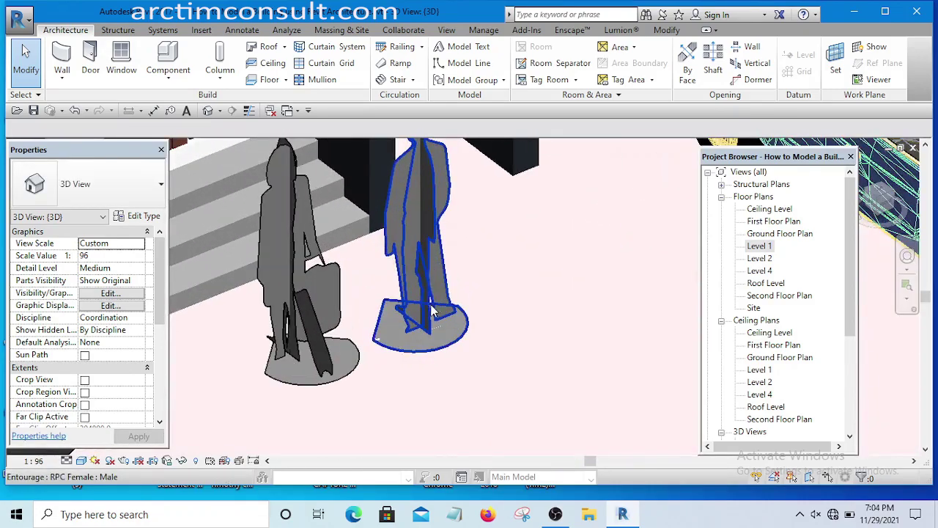
pyautogui.scroll(-4, 418, 300)
pyautogui.keyDown('shift'); pyautogui.moveTo(422, 308); pyautogui.dragTo(444, 324, button='middle'); pyautogui.keyUp('shift')
# Turn the view to show both cars, then open the Level 1 floor plan.
pyautogui.scroll(-2, 444, 324)
pyautogui.scroll(3, 315, 220)
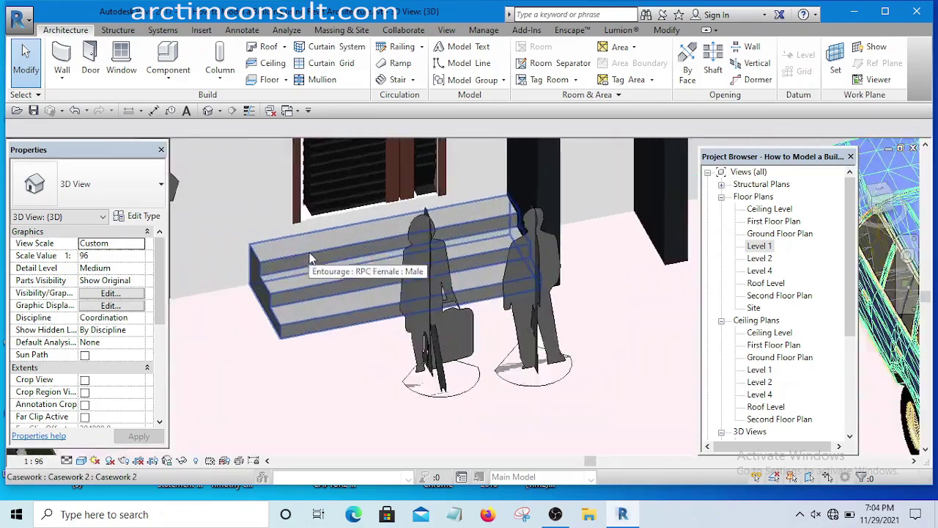
pyautogui.scroll(-4, 323, 279)
pyautogui.keyDown('shift'); pyautogui.moveTo(322, 278); pyautogui.dragTo(327, 295, button='middle'); pyautogui.keyUp('shift')
pyautogui.scroll(5, 330, 296)
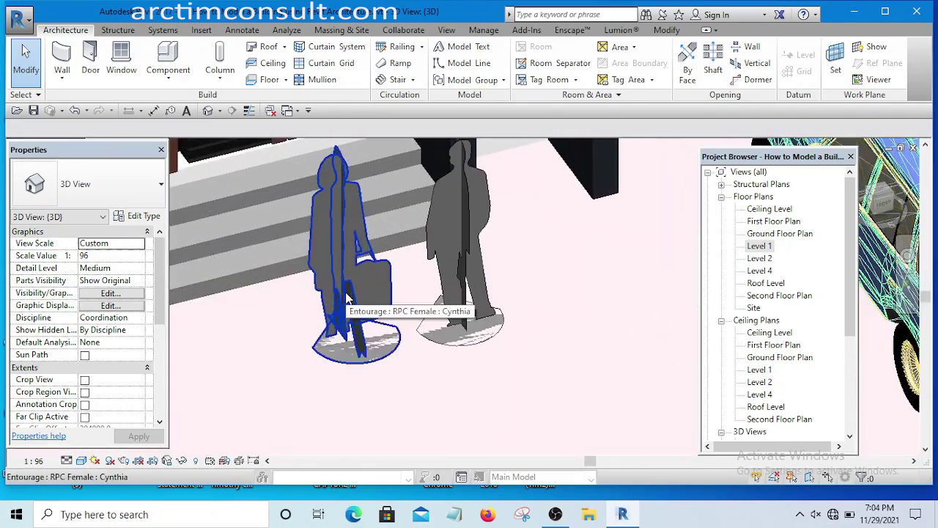
pyautogui.scroll(-5, 348, 299)
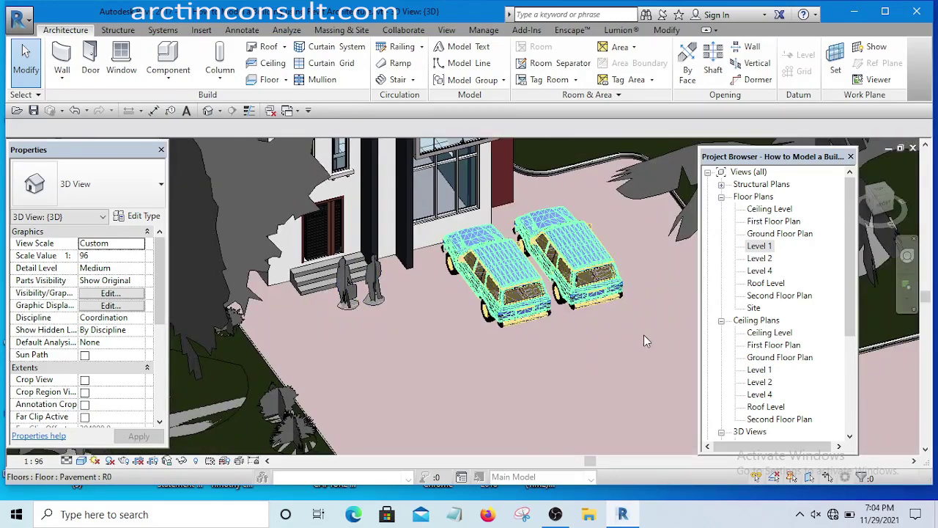
pyautogui.doubleClick(760, 246)
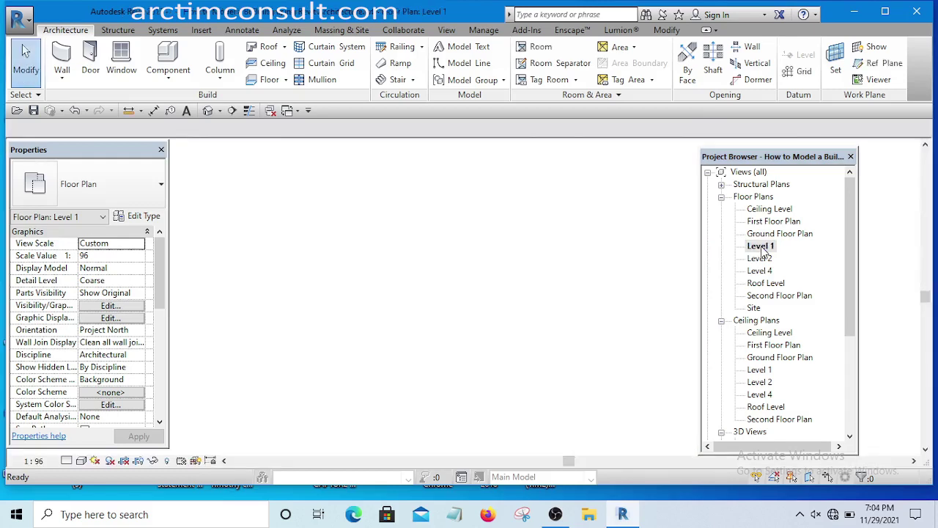
# Use Create Similar on the Cynthia figure to place a third one on the steps, rotated twice to face down.
pyautogui.scroll(3, 379, 236)
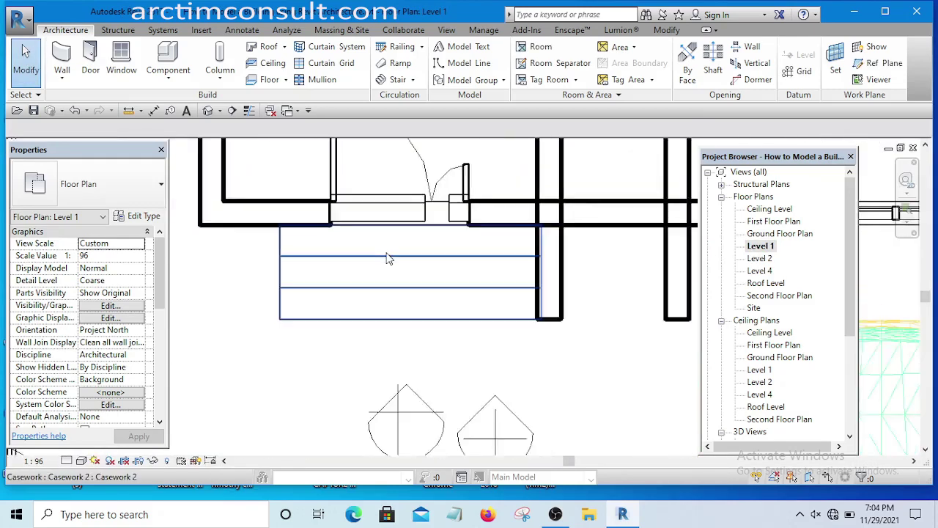
pyautogui.scroll(-2, 626, 277)
pyautogui.scroll(1, 407, 315)
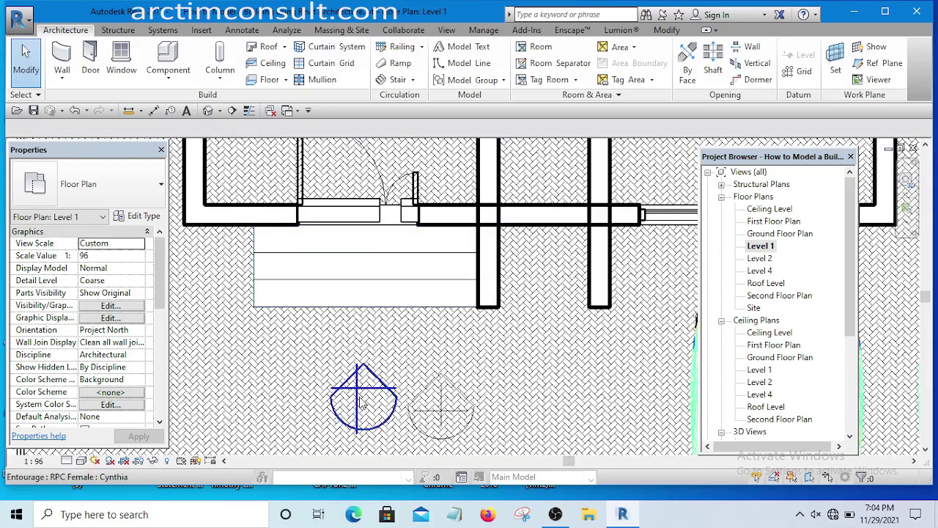
pyautogui.click(365, 395)
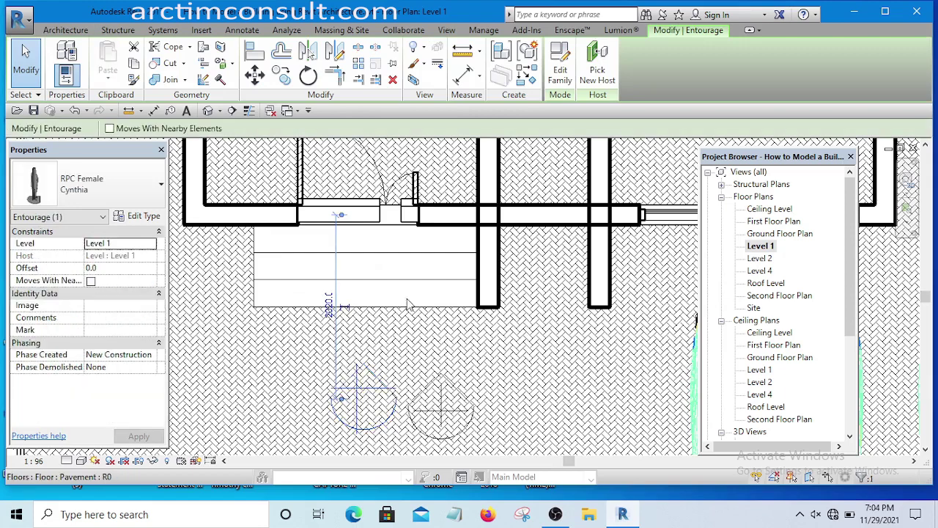
pyautogui.scroll(-3, 411, 275)
pyautogui.scroll(-1, 411, 274)
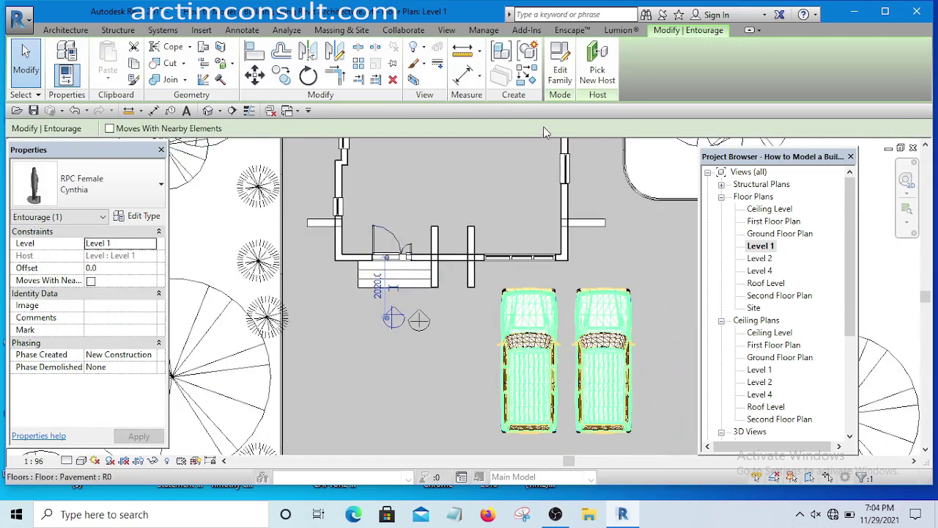
pyautogui.click(529, 77)
pyautogui.scroll(5, 346, 229)
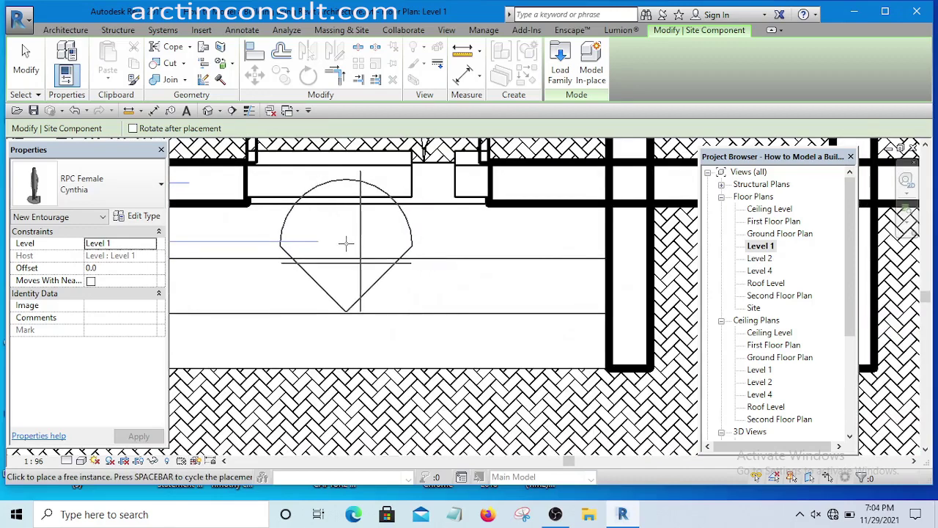
pyautogui.press('space')
pyautogui.press('space')
pyautogui.press('space')
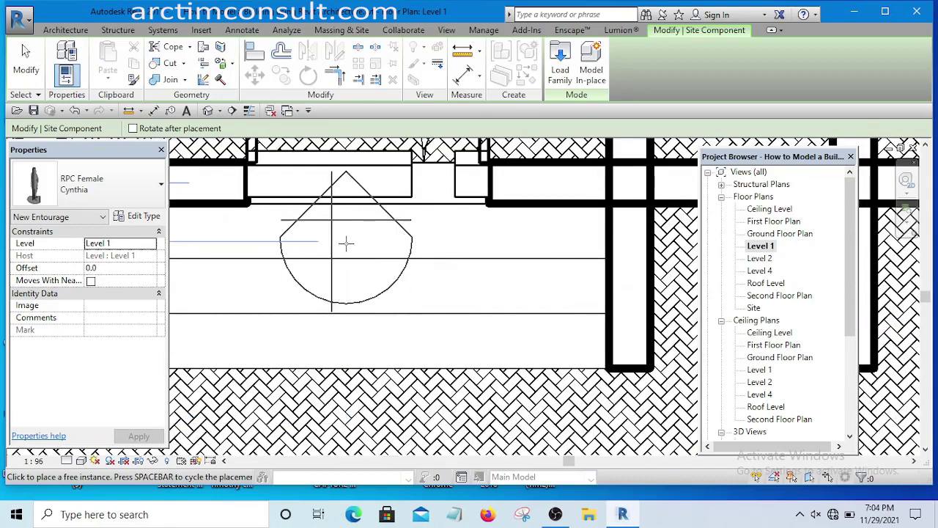
pyautogui.press('space')
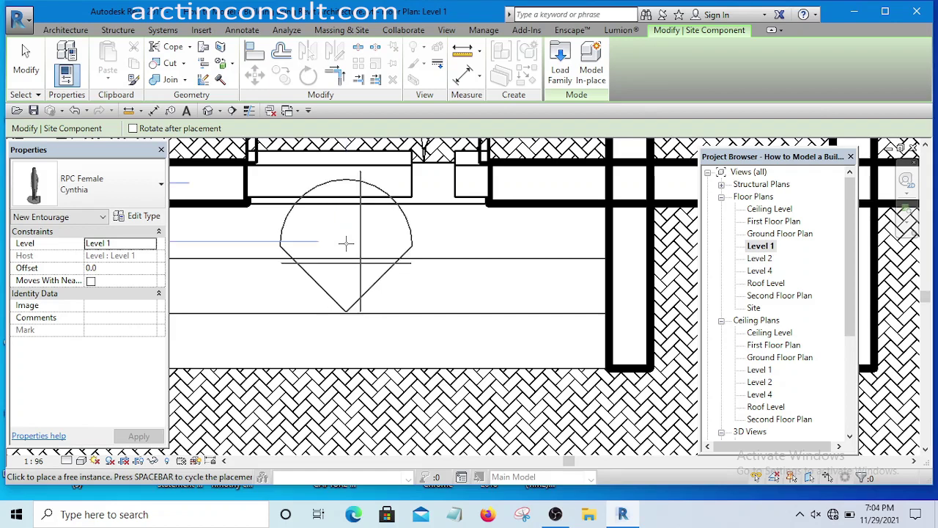
pyautogui.scroll(-3, 346, 243)
pyautogui.scroll(2, 345, 249)
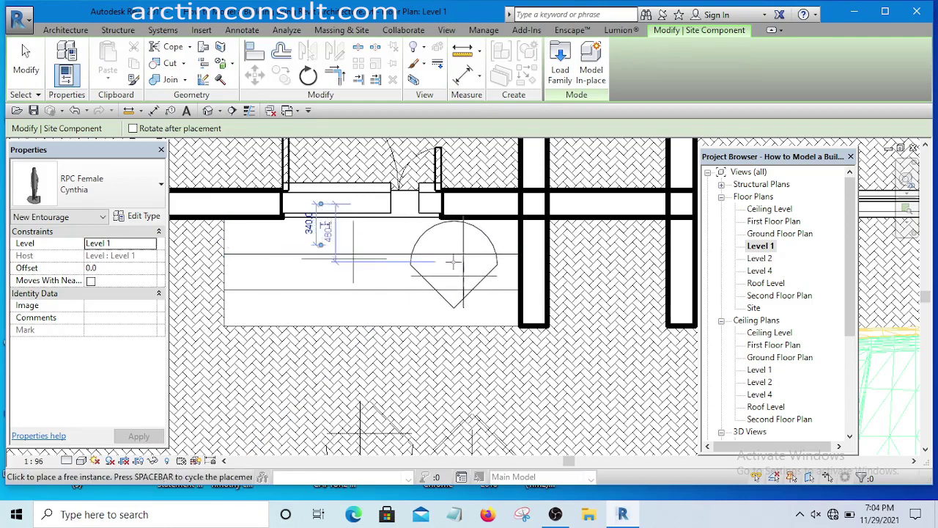
pyautogui.press('Escape')
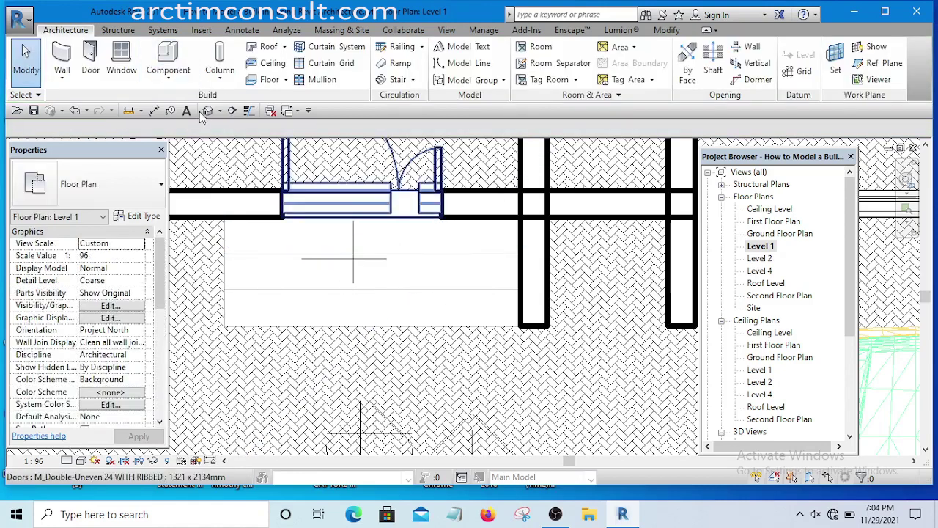
# View the three figures at the steps in the default 3D view, then open the Ground Floor Plan.
pyautogui.click(207, 110)
pyautogui.scroll(5, 318, 264)
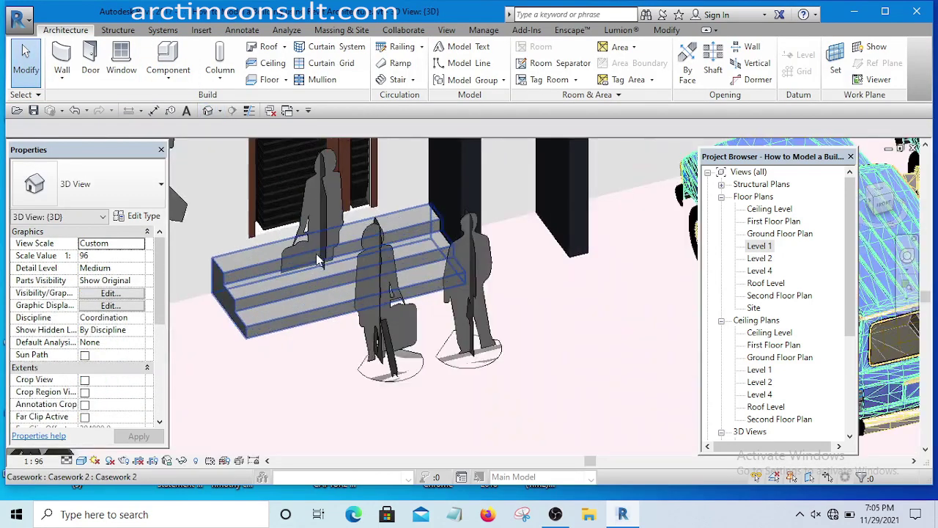
pyautogui.scroll(3, 319, 262)
pyautogui.scroll(-5, 331, 244)
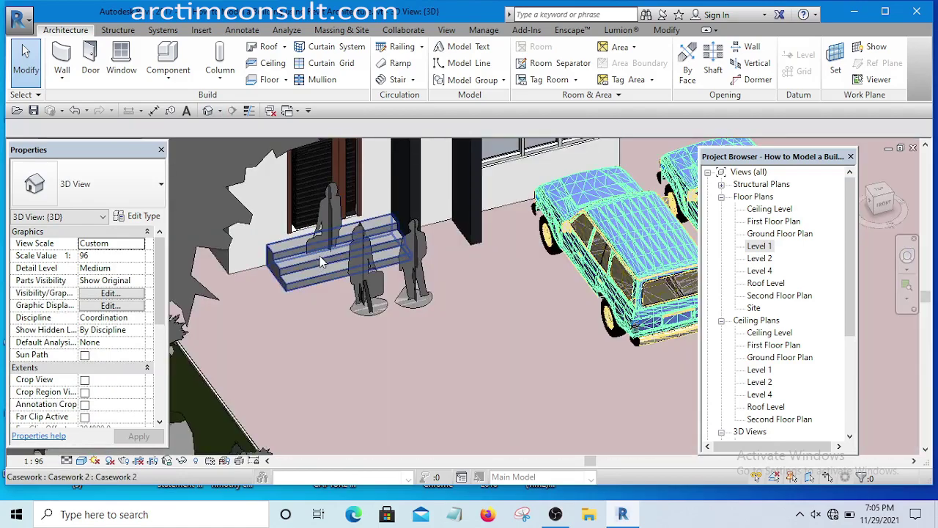
pyautogui.scroll(5, 323, 256)
pyautogui.scroll(-5, 362, 265)
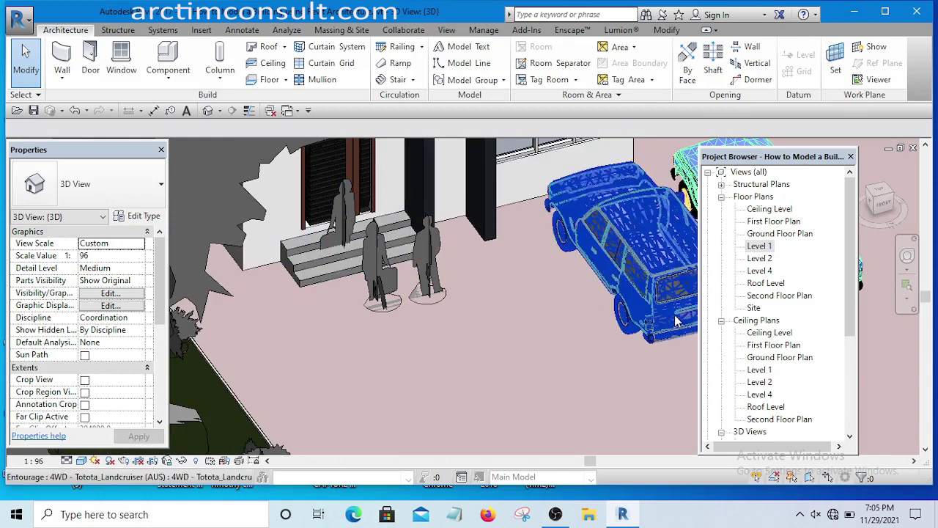
pyautogui.click(759, 245)
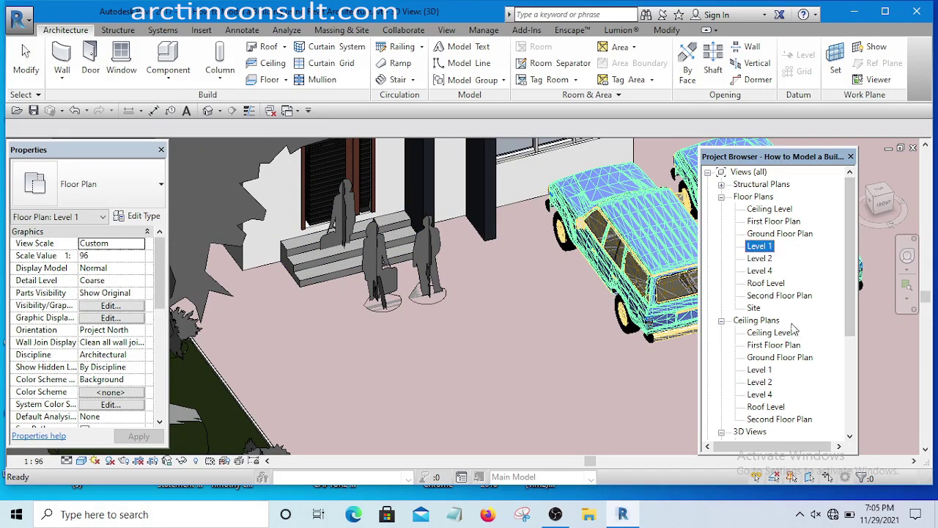
pyautogui.doubleClick(780, 233)
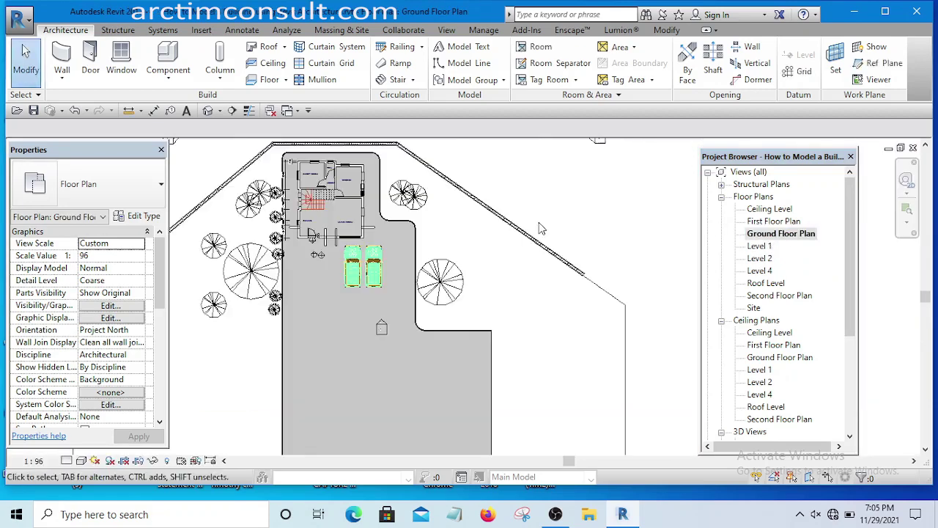
# Go to the Section 1 view from the section marker and select the Cynthia figure by the steps.
pyautogui.scroll(6, 456, 249)
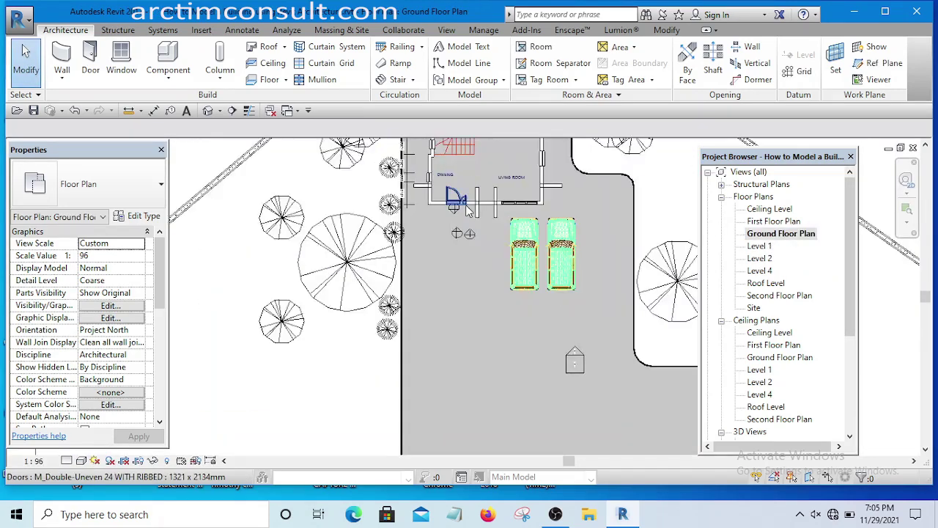
pyautogui.moveTo(454, 219); pyautogui.dragTo(458, 250, button='middle')
pyautogui.scroll(-6, 456, 249)
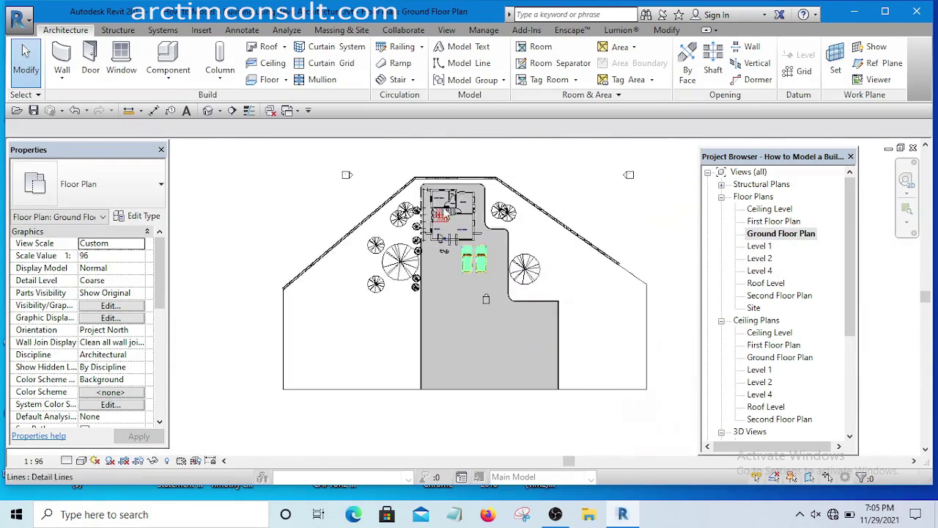
pyautogui.click(446, 30)
pyautogui.rightClick(440, 220)
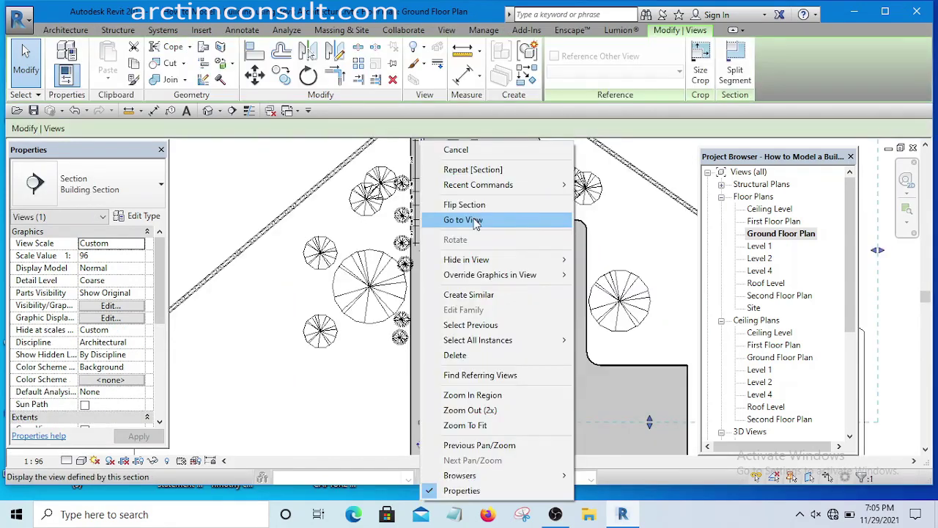
pyautogui.click(486, 218)
pyautogui.scroll(8, 505, 341)
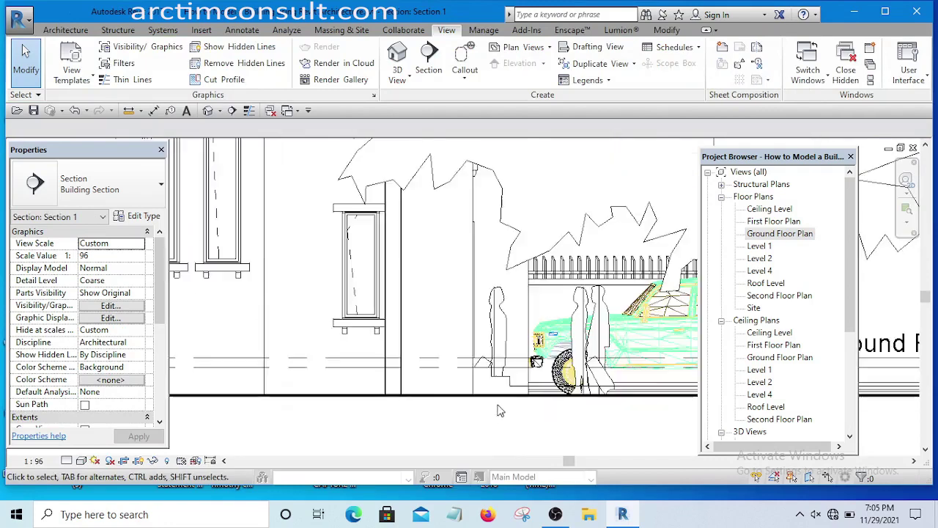
pyautogui.click(506, 269)
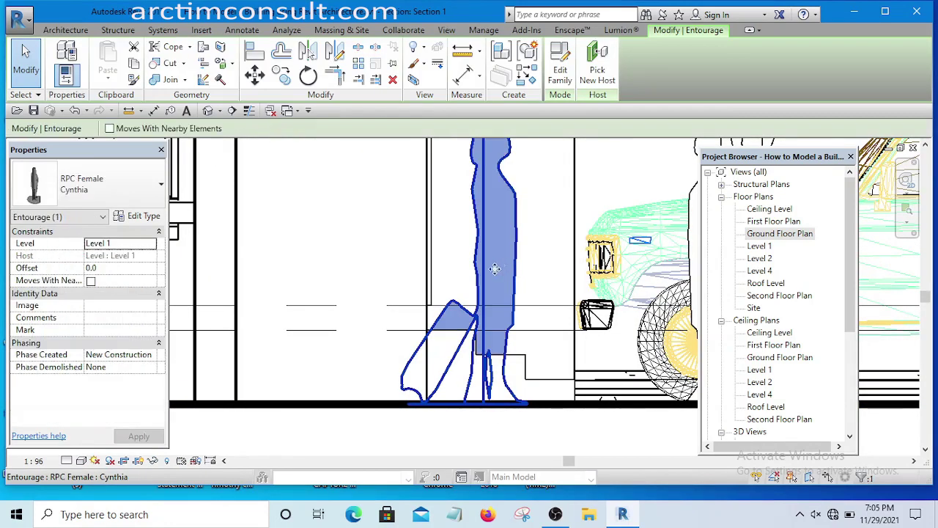
pyautogui.scroll(-4, 495, 268)
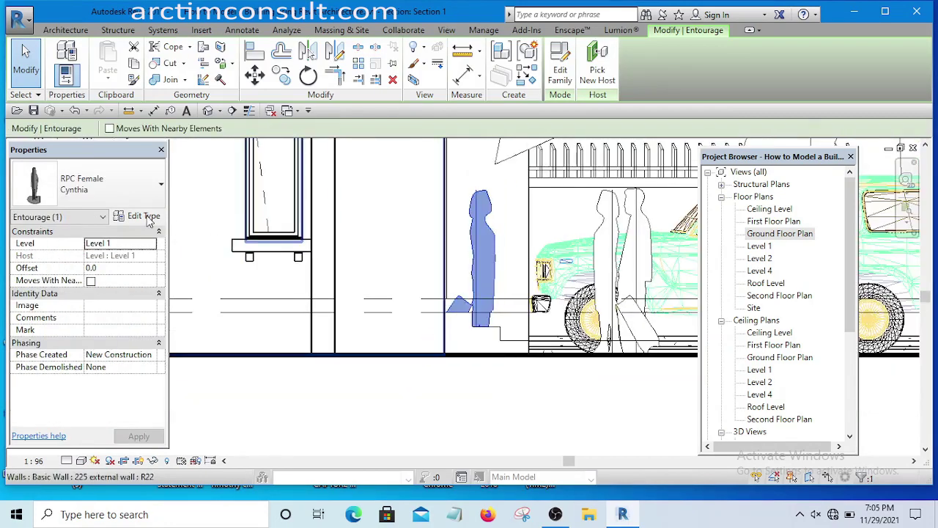
# Duplicate the figure's type as Cynthia 2b with render appearance Tina [2] from People [Casual].
pyautogui.click(146, 216)
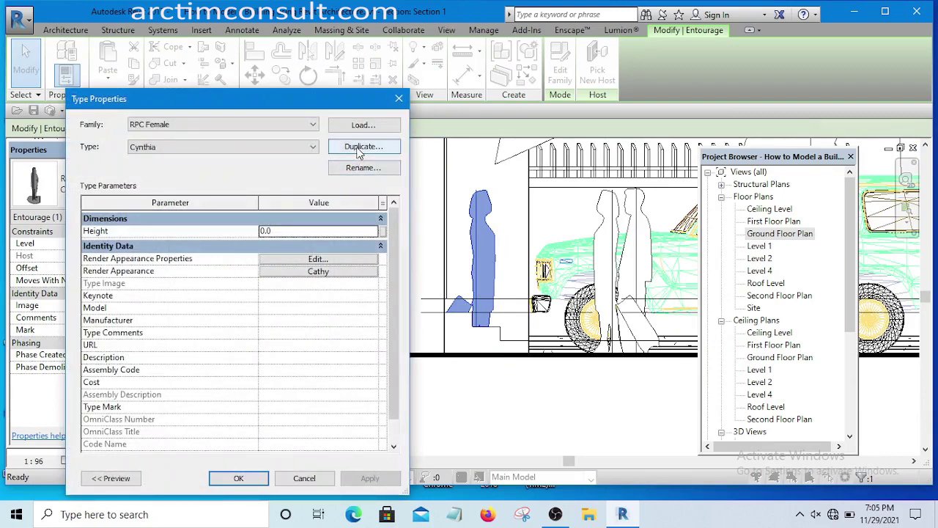
pyautogui.click(359, 149)
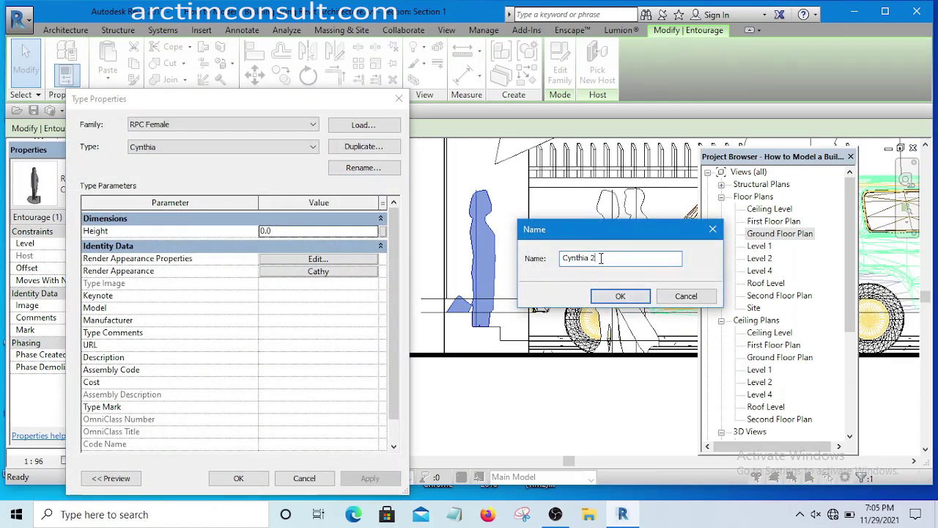
pyautogui.write('b')
pyautogui.click(618, 300)
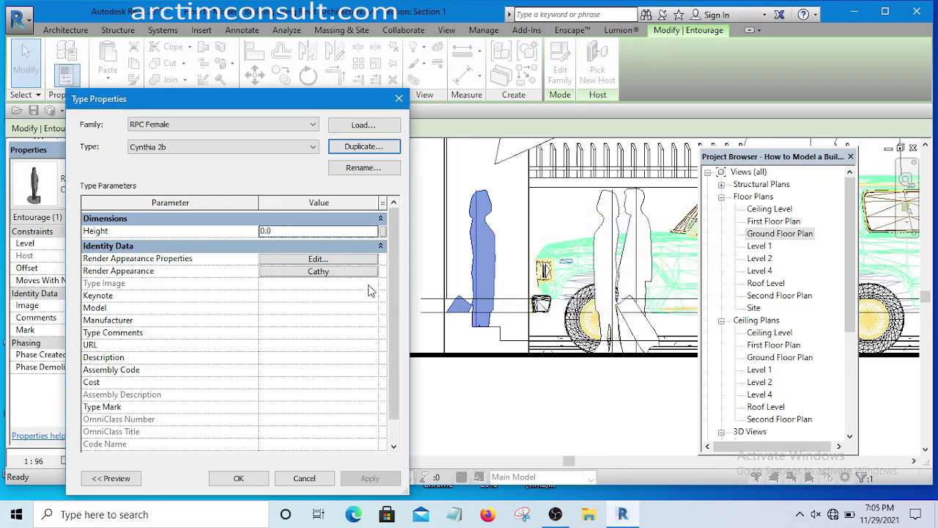
pyautogui.click(343, 272)
pyautogui.click(121, 151)
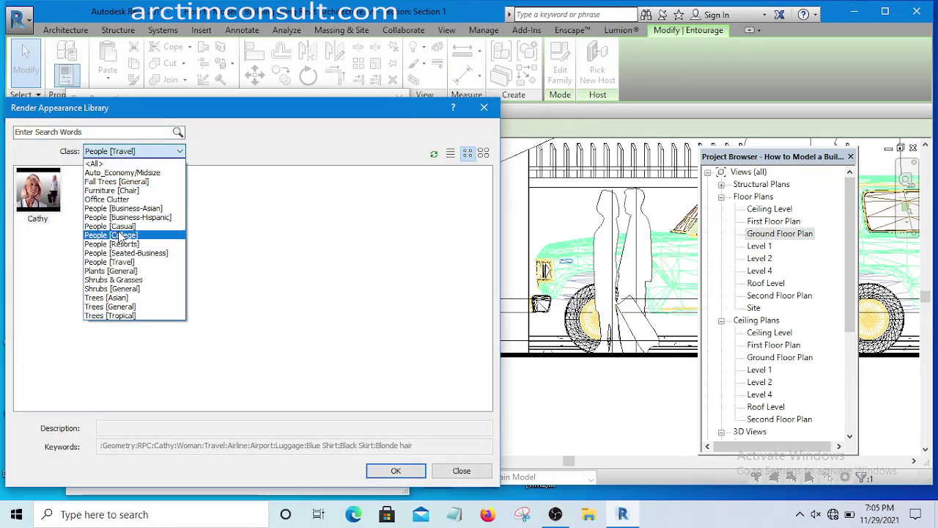
pyautogui.click(121, 228)
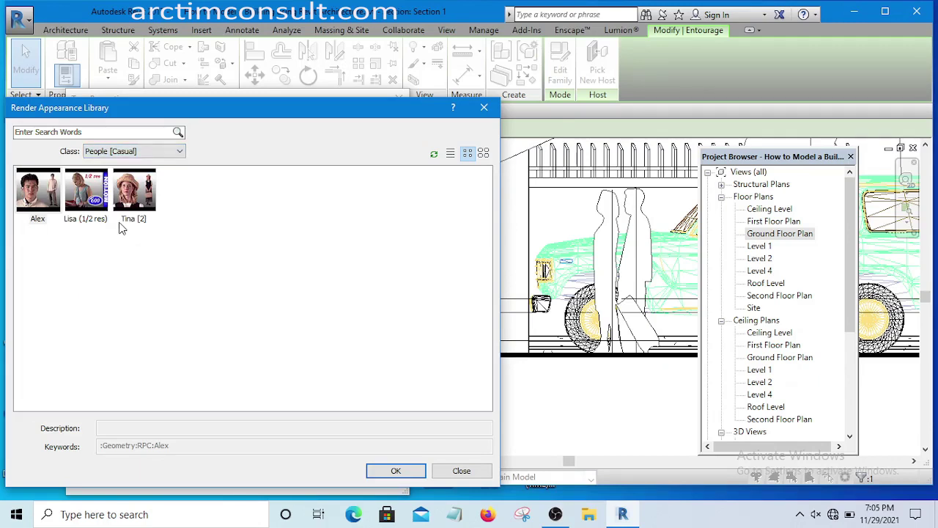
pyautogui.click(128, 209)
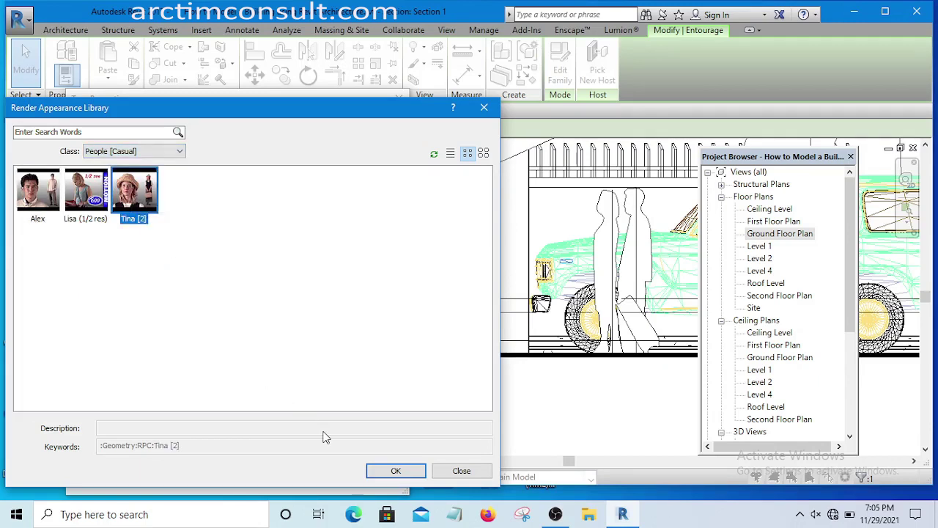
pyautogui.click(396, 471)
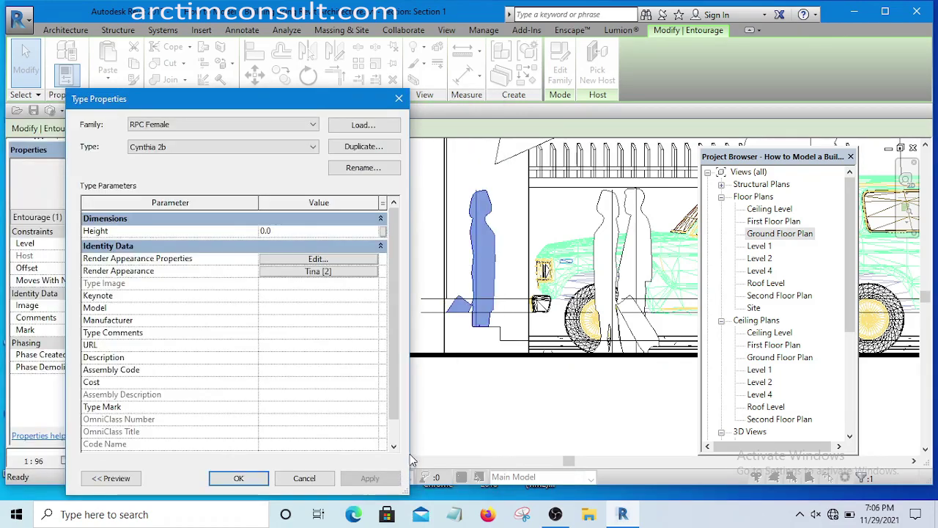
# Apply the Cynthia 2b type, then move the figure up 450 onto the step and nudge it left.
pyautogui.click(238, 478)
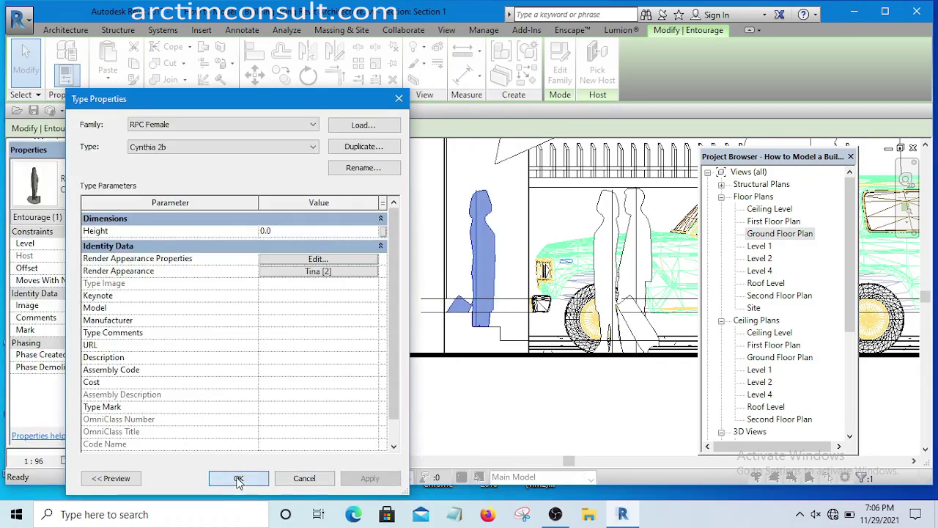
pyautogui.scroll(3, 504, 306)
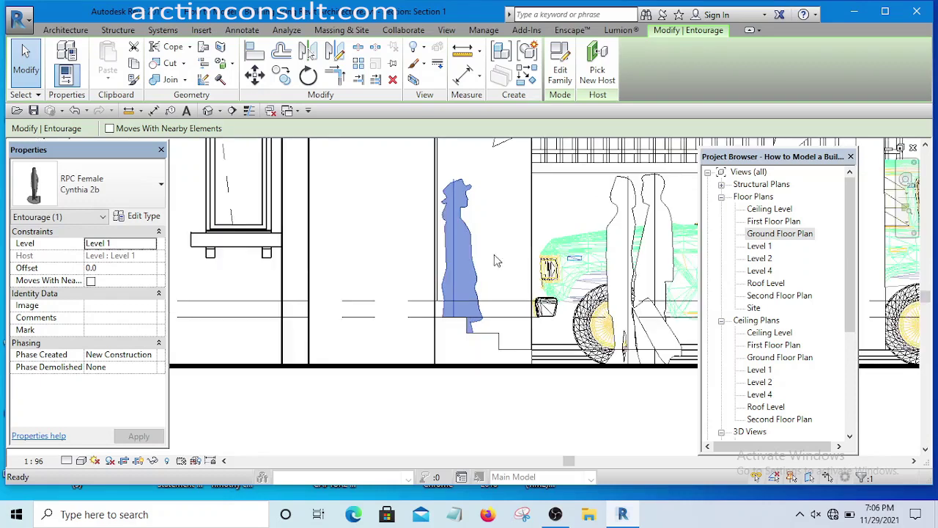
pyautogui.scroll(-2, 429, 343)
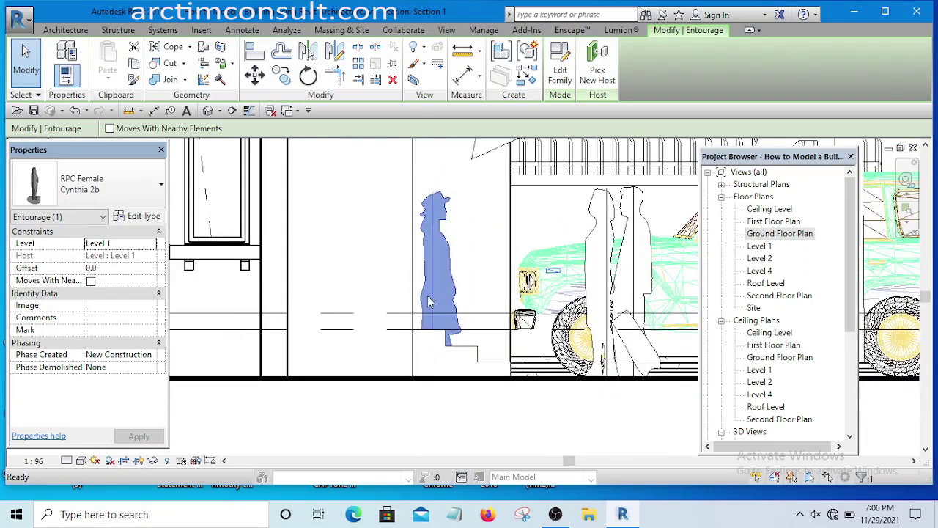
pyautogui.click(254, 74)
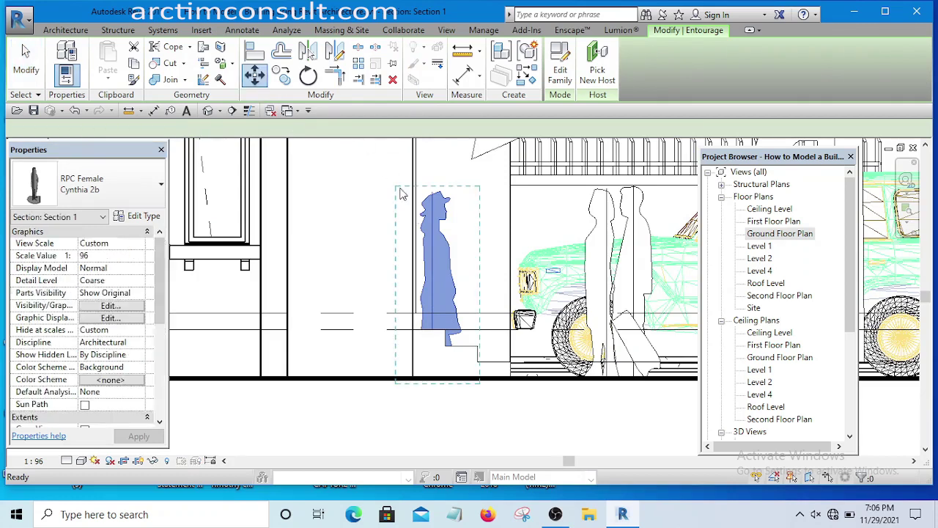
pyautogui.click(432, 382)
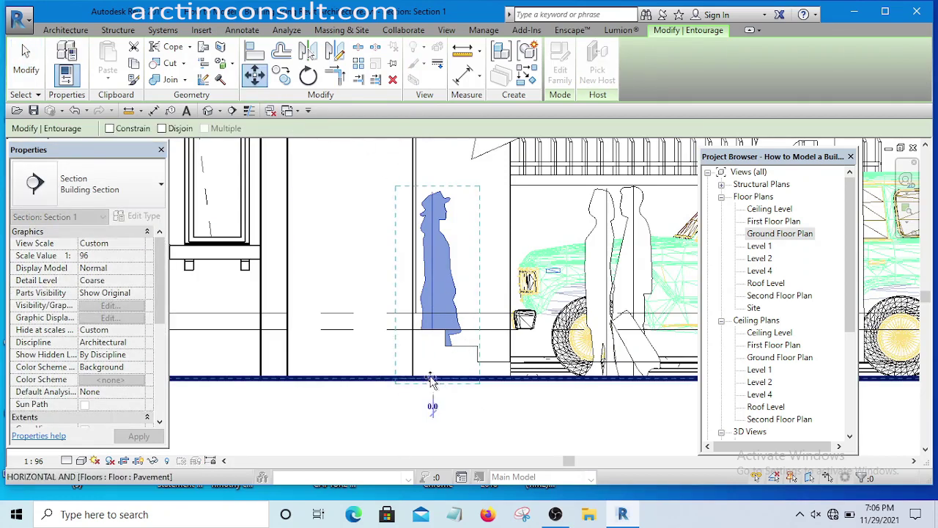
pyautogui.click(430, 330)
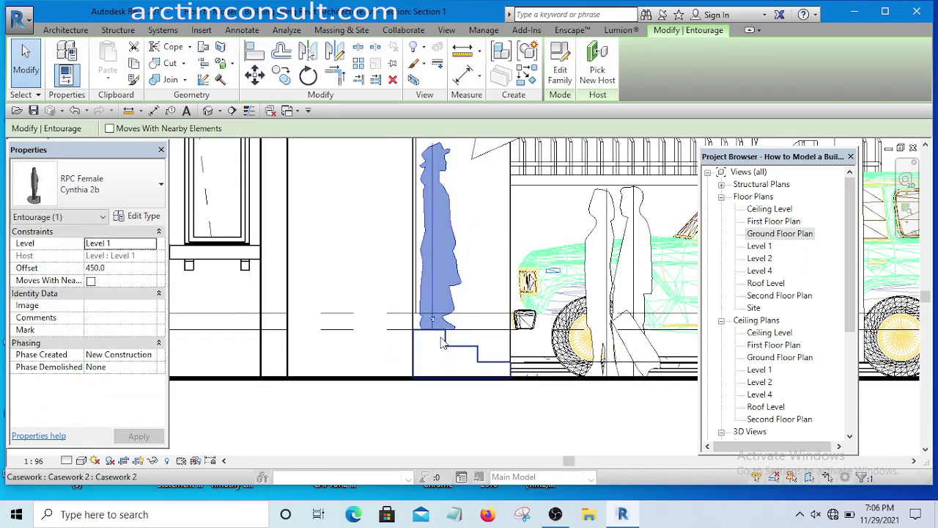
pyautogui.scroll(2, 443, 339)
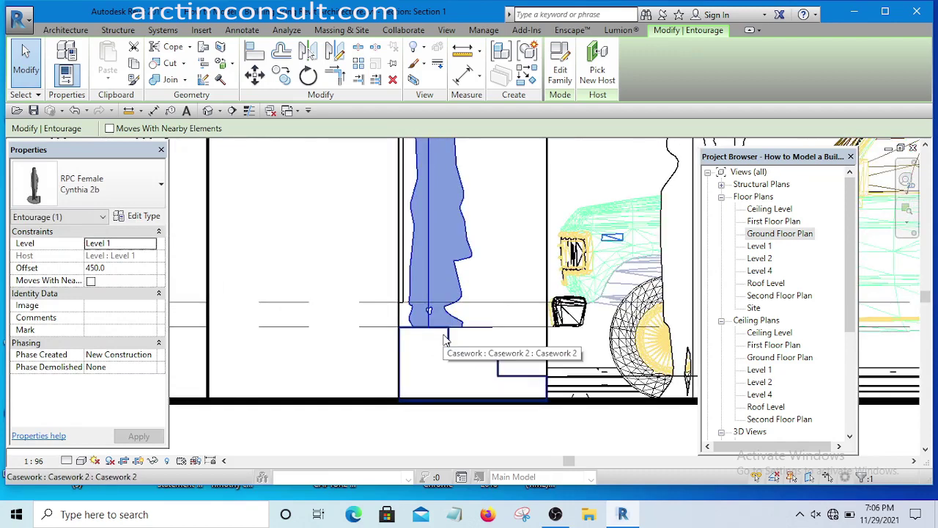
pyautogui.press('Left')
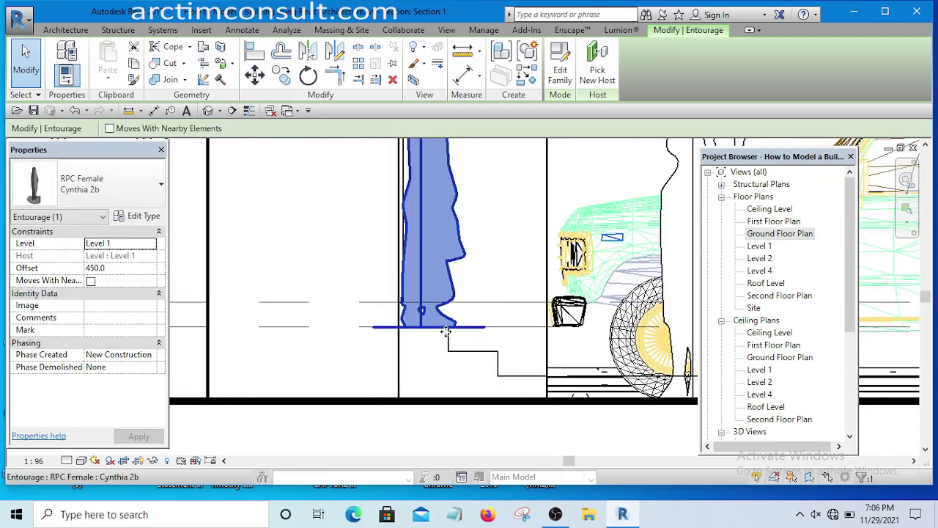
# Select the section boundary in Section 1, then clear the selection.
pyautogui.scroll(-4, 469, 352)
pyautogui.click(488, 412)
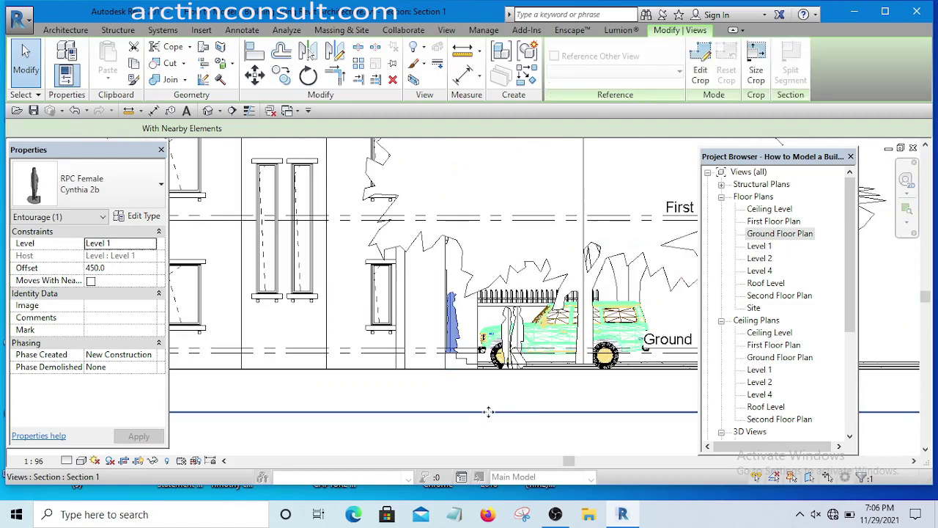
pyautogui.scroll(5, 456, 340)
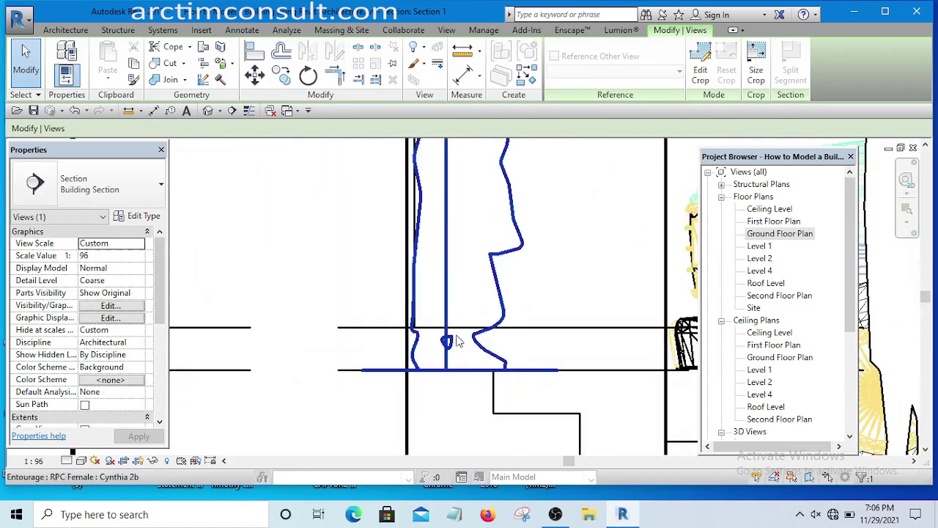
pyautogui.scroll(-5, 456, 341)
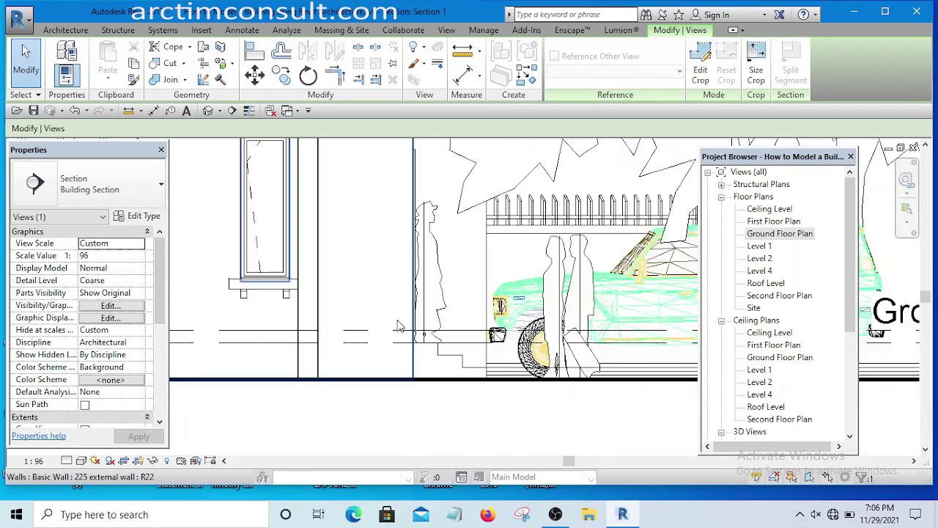
pyautogui.scroll(-5, 399, 326)
pyautogui.click(637, 272)
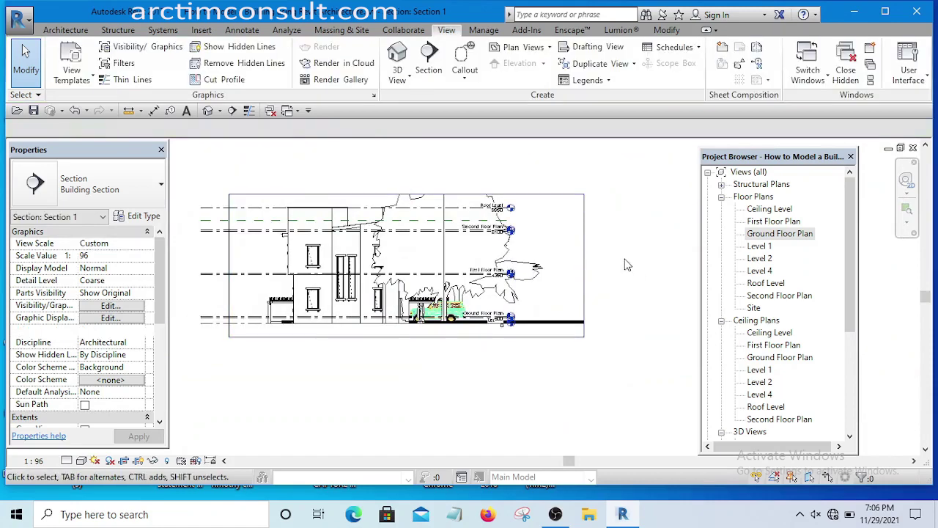
# Switch to the default 3D view and zoom out over the house, trees and cars.
pyautogui.click(208, 110)
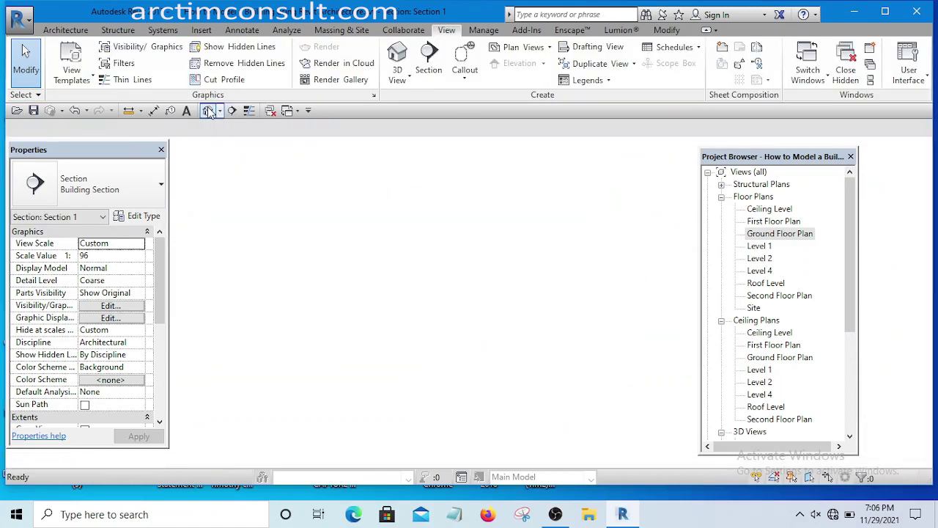
pyautogui.scroll(-3, 512, 333)
pyautogui.scroll(-3, 497, 300)
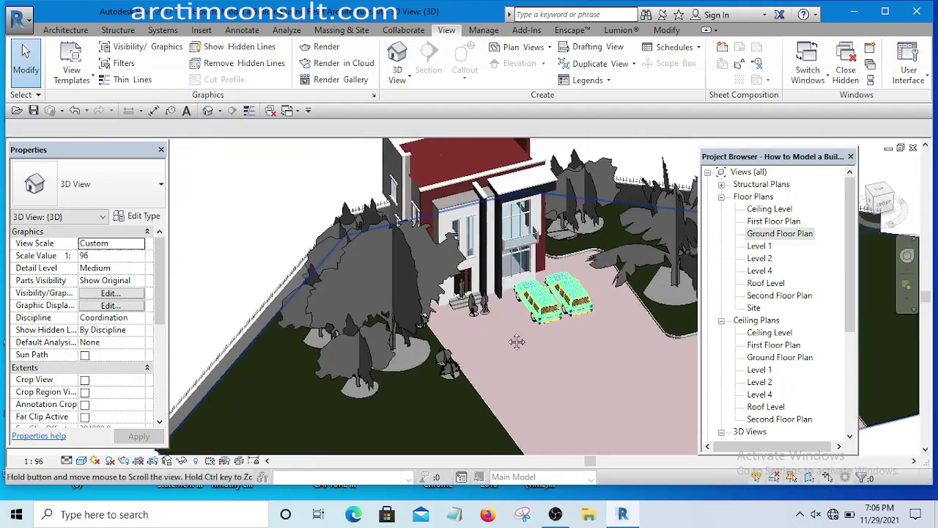
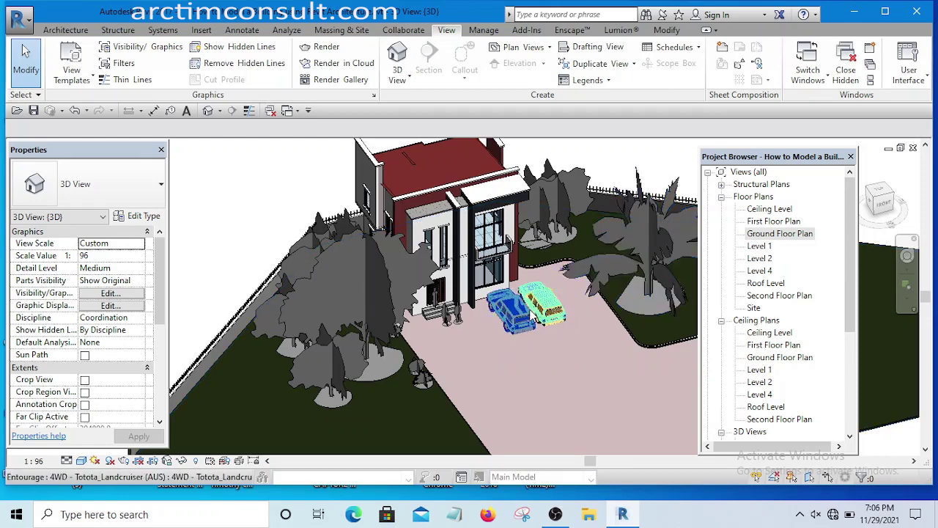
# Select the blue 4WD Totota_Landcruiser on the driveway and use Create Similar to place another.
pyautogui.scroll(4, 531, 315)
pyautogui.scroll(2, 557, 345)
pyautogui.scroll(-3, 588, 334)
pyautogui.scroll(2, 536, 315)
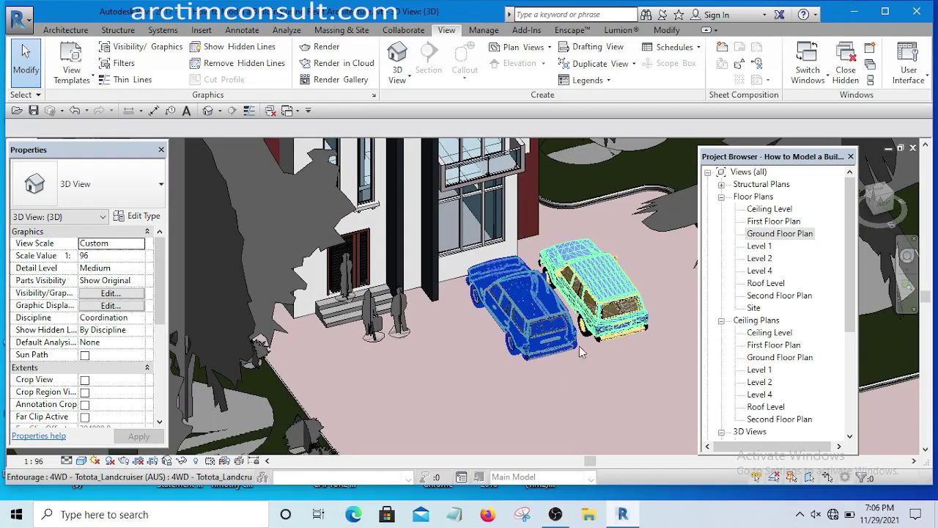
pyautogui.click(536, 320)
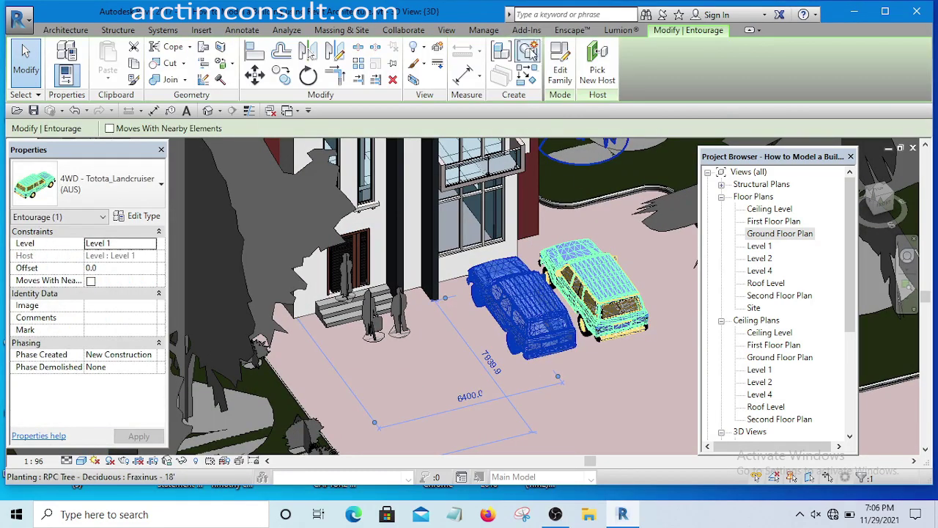
pyautogui.click(531, 76)
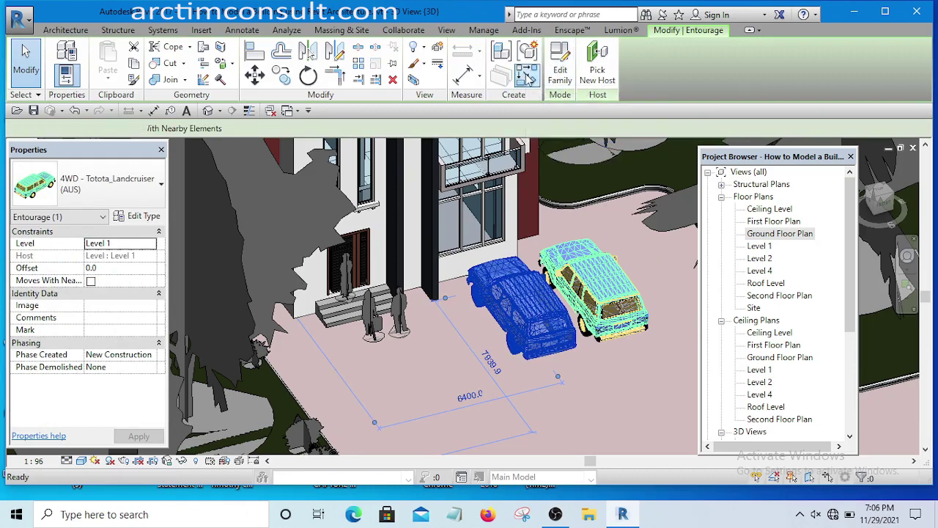
# Open the Load Family dialog on the US Imperial Entourage folder.
pyautogui.click(561, 73)
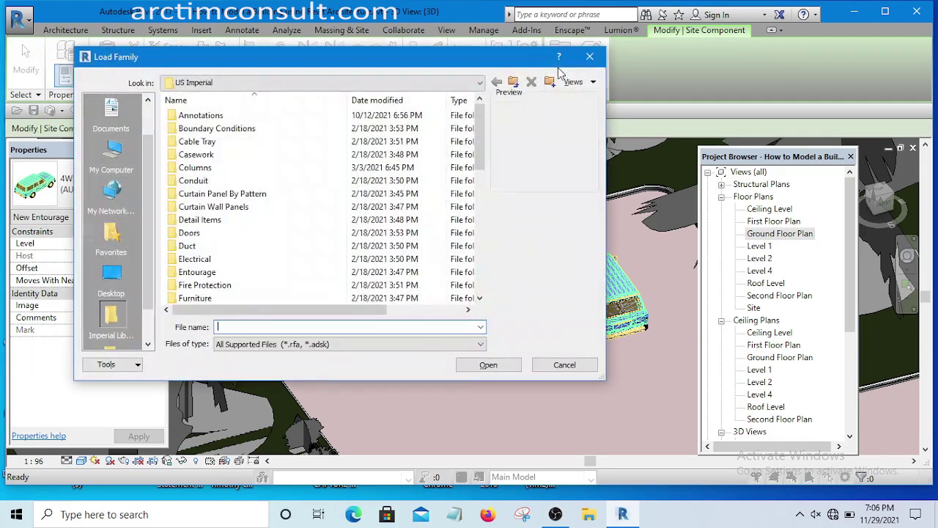
pyautogui.moveTo(478, 130); pyautogui.dragTo(477, 159)
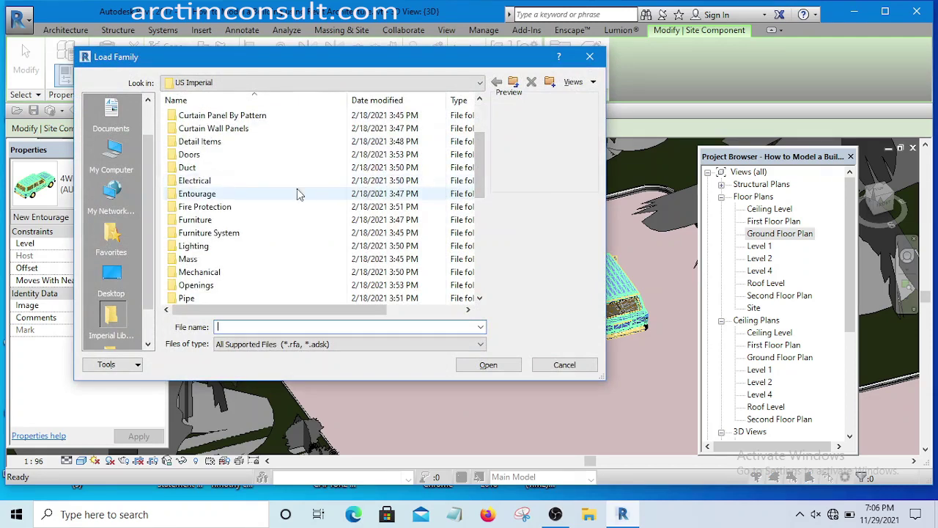
pyautogui.doubleClick(197, 193)
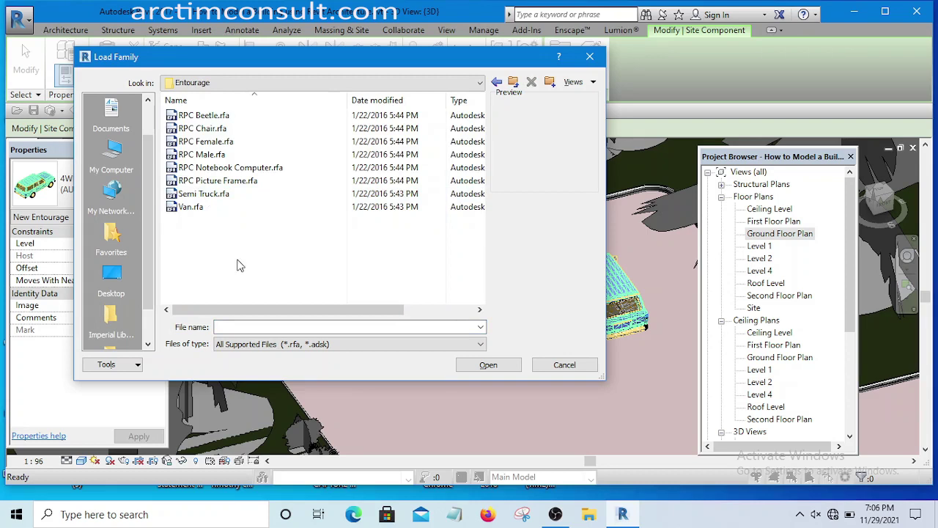
# Preview the Semi Truck, RPC Picture Frame, Male, Female and Beetle families, then select Van.rfa.
pyautogui.click(203, 196)
pyautogui.click(203, 181)
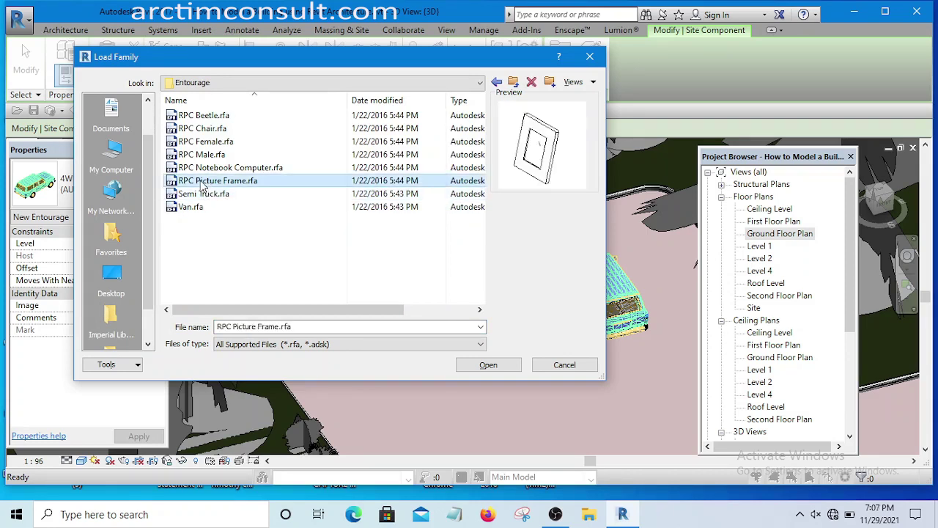
pyautogui.click(200, 156)
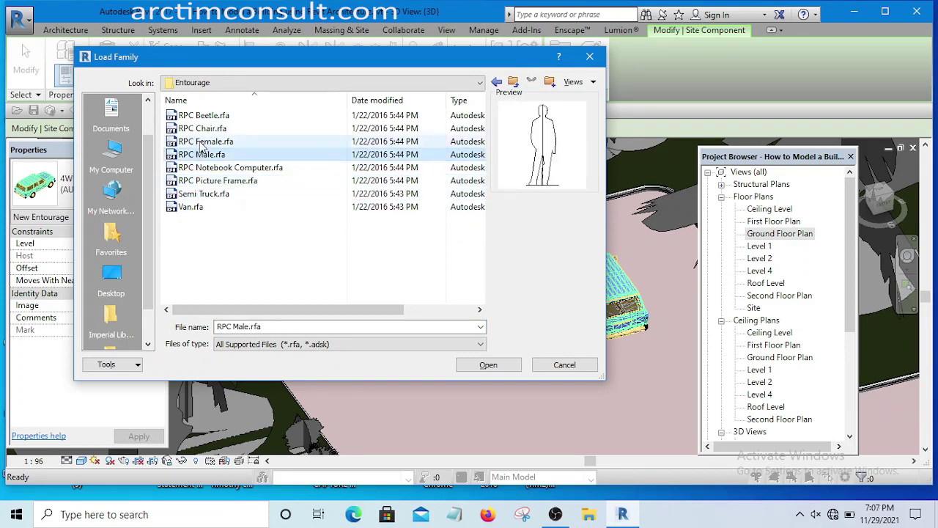
pyautogui.click(203, 142)
pyautogui.click(206, 116)
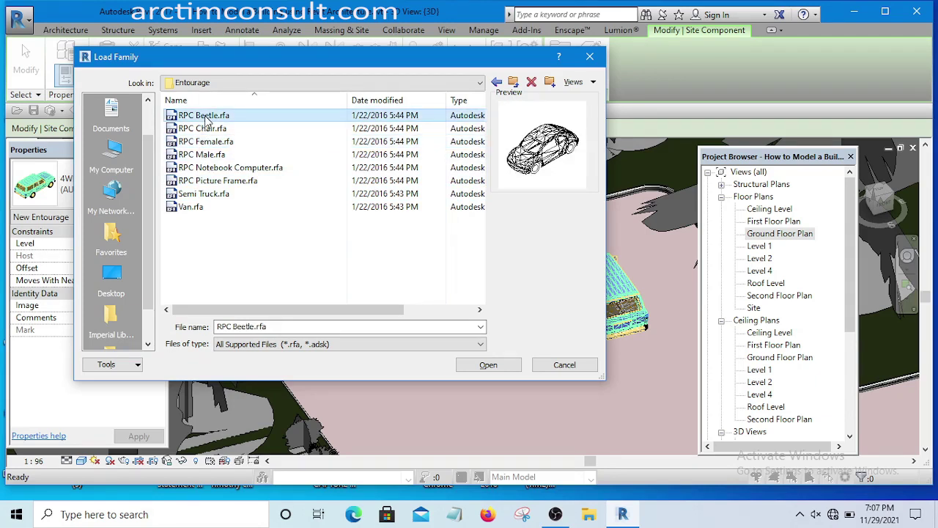
pyautogui.click(207, 155)
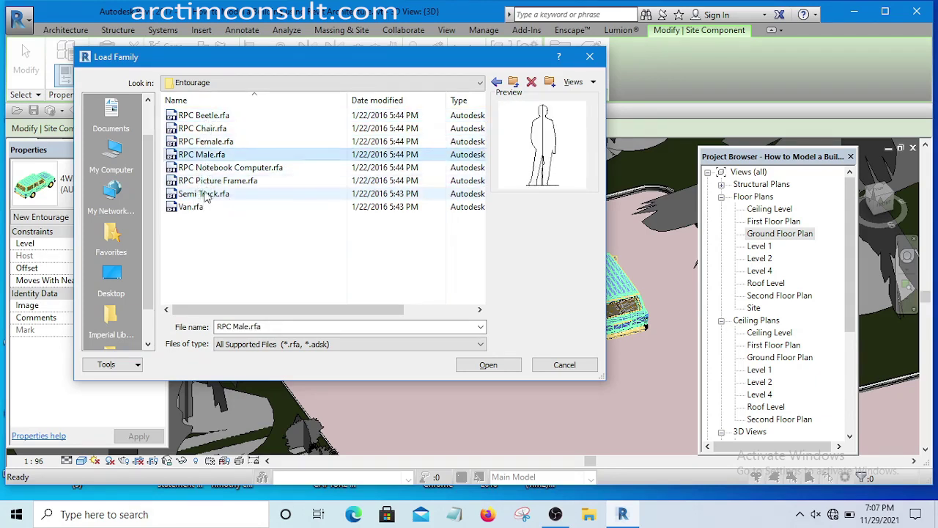
pyautogui.click(207, 181)
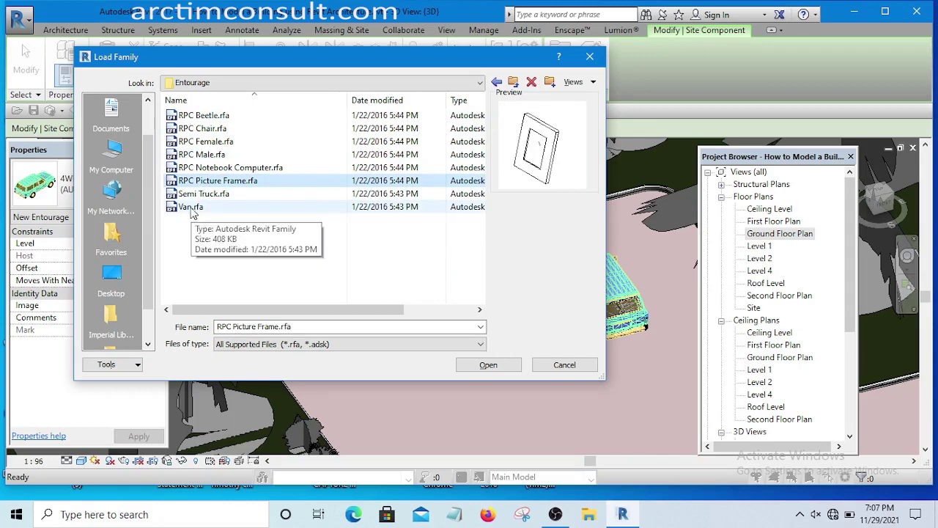
pyautogui.click(192, 208)
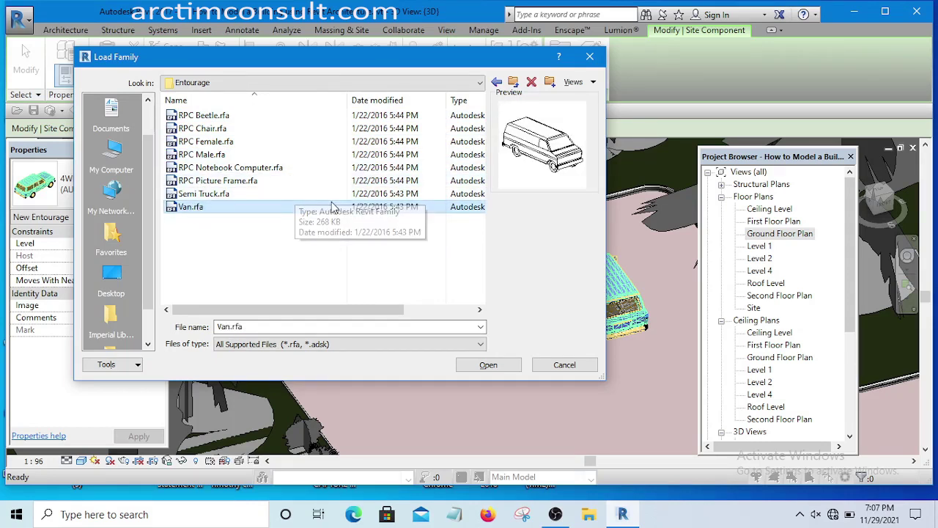
pyautogui.click(327, 83)
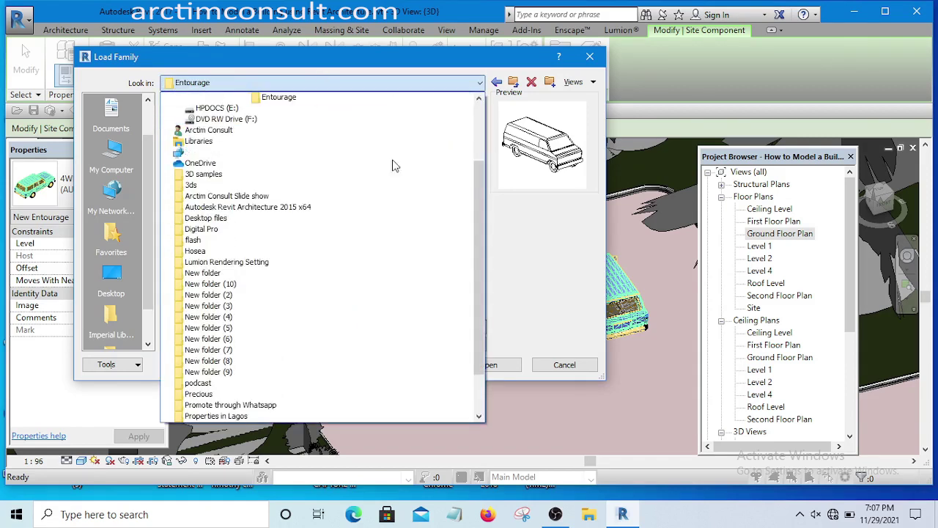
# Browse back from the US Imperial library to the Libraries folder.
pyautogui.moveTo(476, 184); pyautogui.dragTo(481, 165)
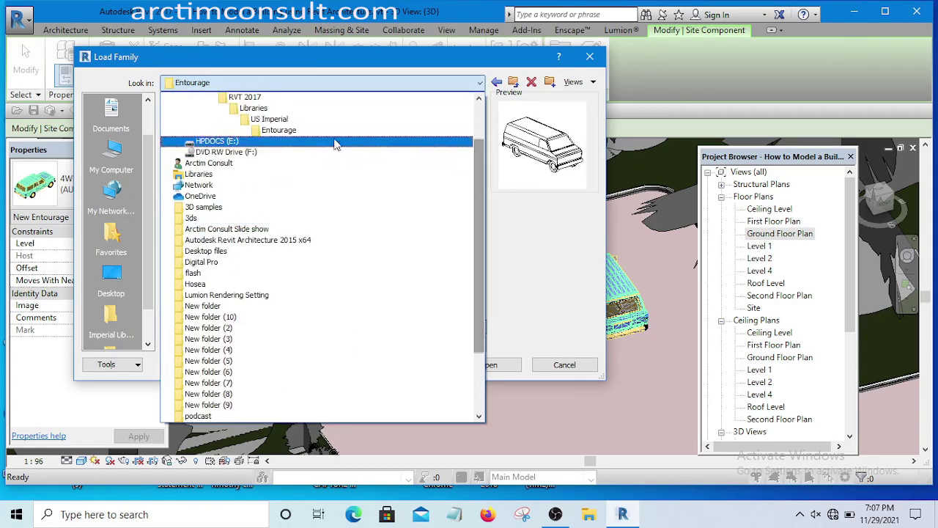
pyautogui.click(269, 120)
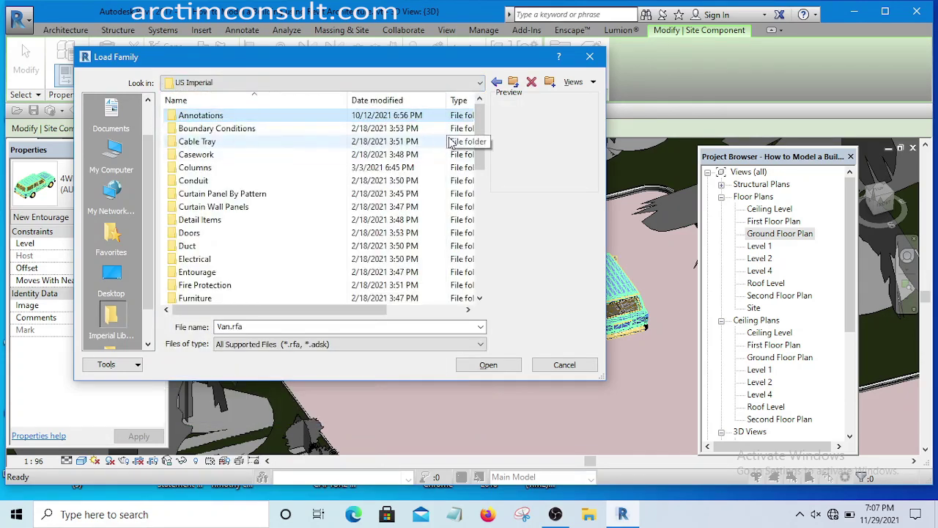
pyautogui.moveTo(477, 125); pyautogui.dragTo(477, 219)
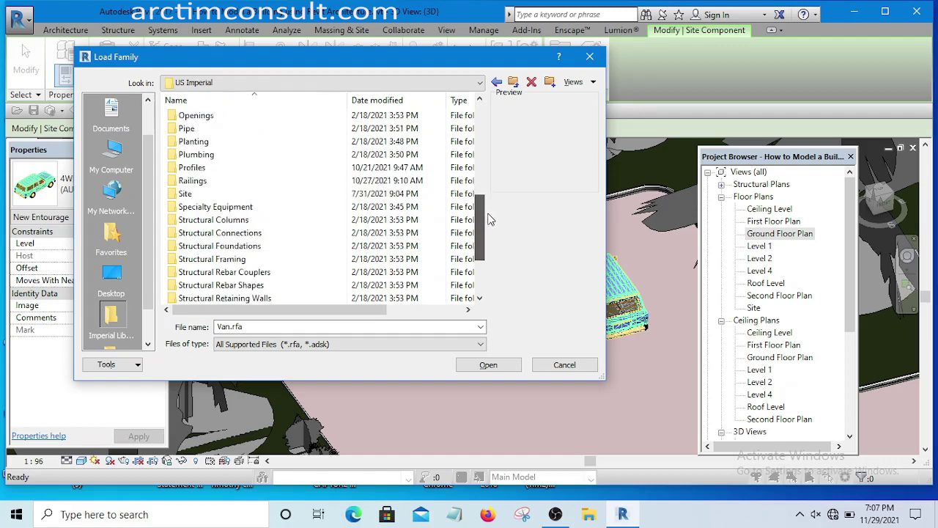
pyautogui.scroll(2, 293, 128)
pyautogui.click(340, 81)
pyautogui.scroll(3, 253, 123)
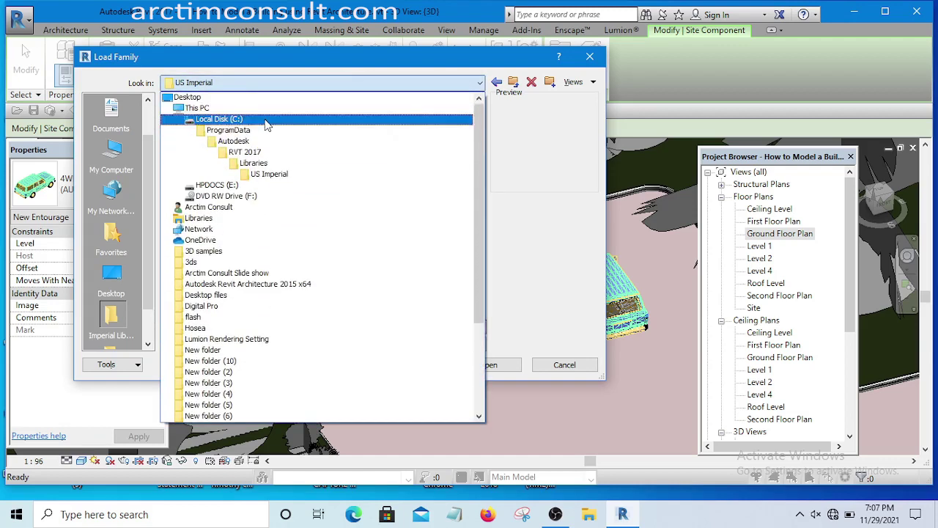
pyautogui.click(254, 162)
pyautogui.click(250, 157)
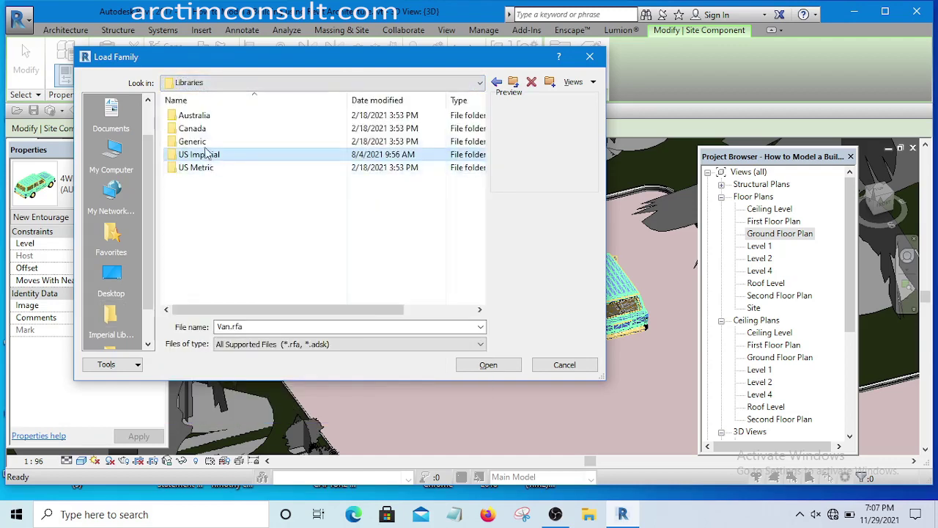
# Open the Australia library's Entourage > Vehicles folder.
pyautogui.doubleClick(194, 117)
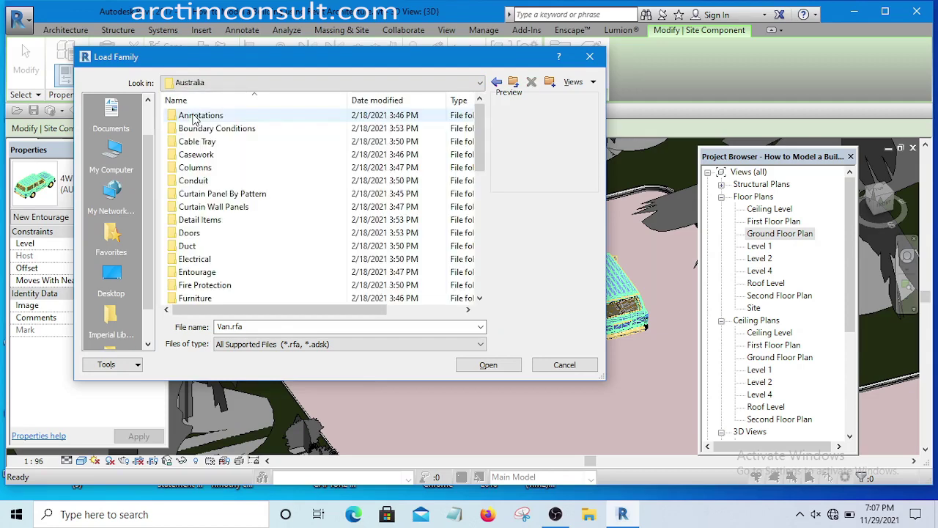
pyautogui.moveTo(480, 125); pyautogui.dragTo(478, 143)
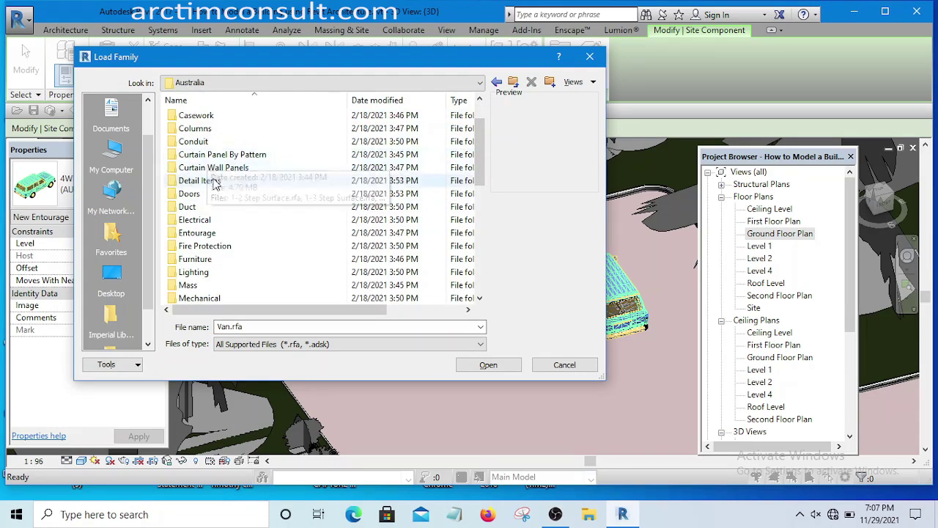
pyautogui.scroll(-1, 209, 198)
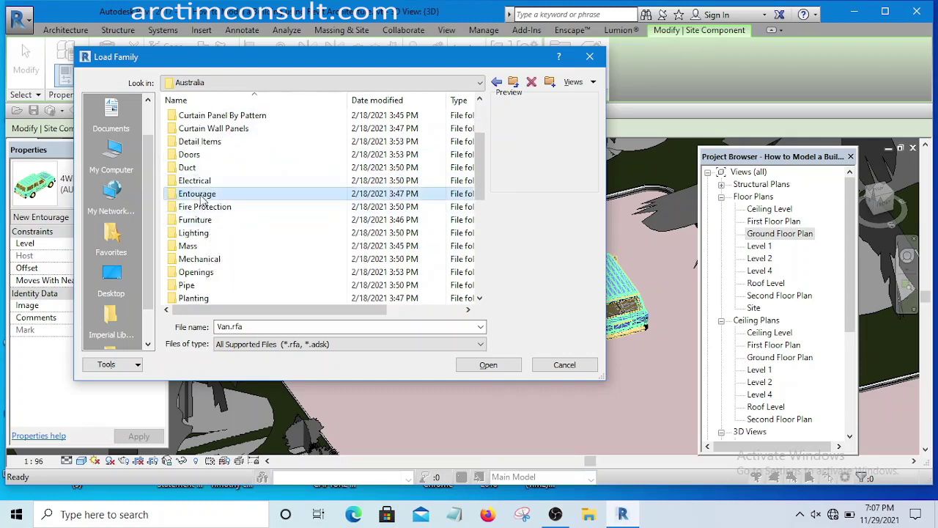
pyautogui.doubleClick(198, 193)
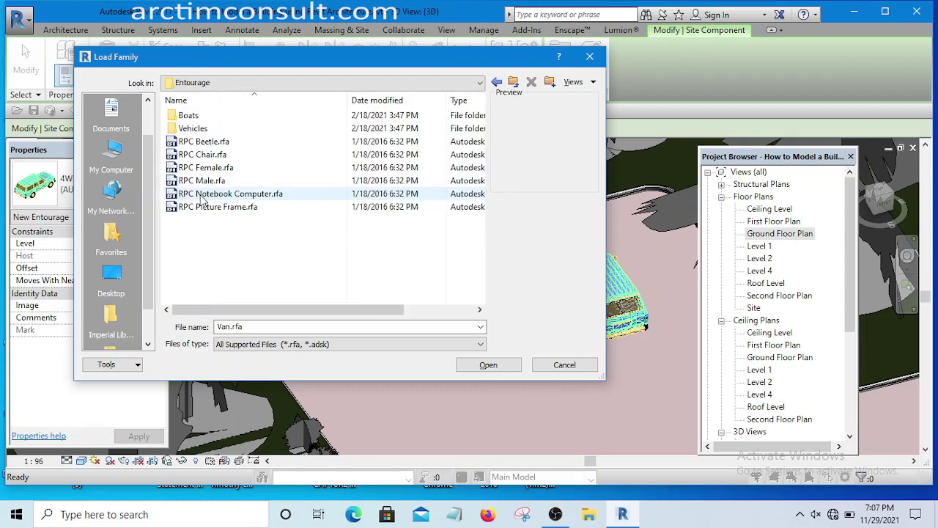
pyautogui.doubleClick(193, 128)
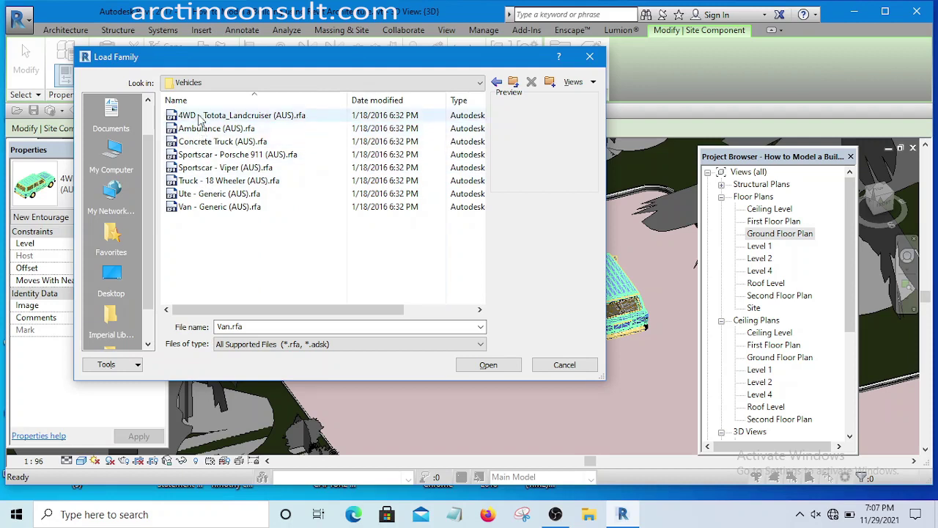
# Preview the Landcruiser, Ambulance, Concrete Truck and Viper, then select Sportscar - Porsche 911 (AUS).rfa.
pyautogui.click(201, 117)
pyautogui.click(202, 128)
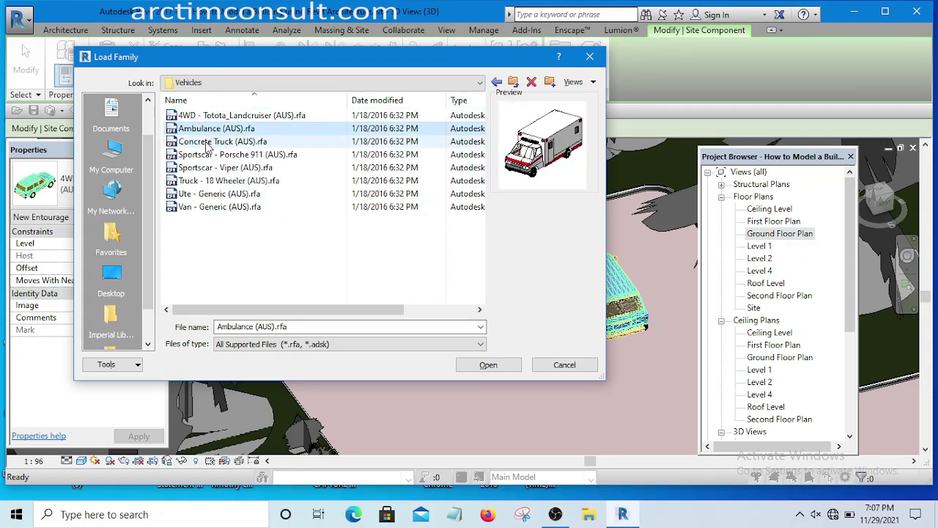
pyautogui.click(207, 143)
pyautogui.click(203, 156)
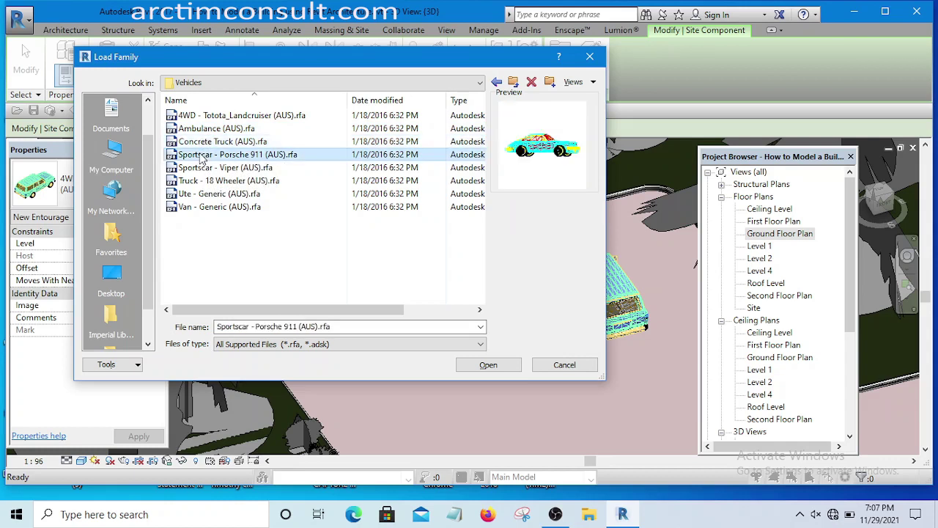
pyautogui.click(212, 169)
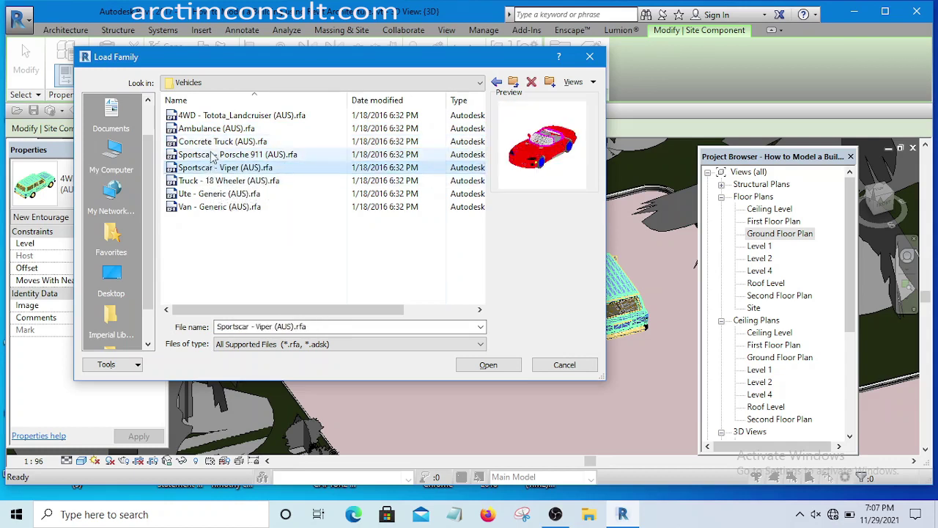
pyautogui.click(213, 156)
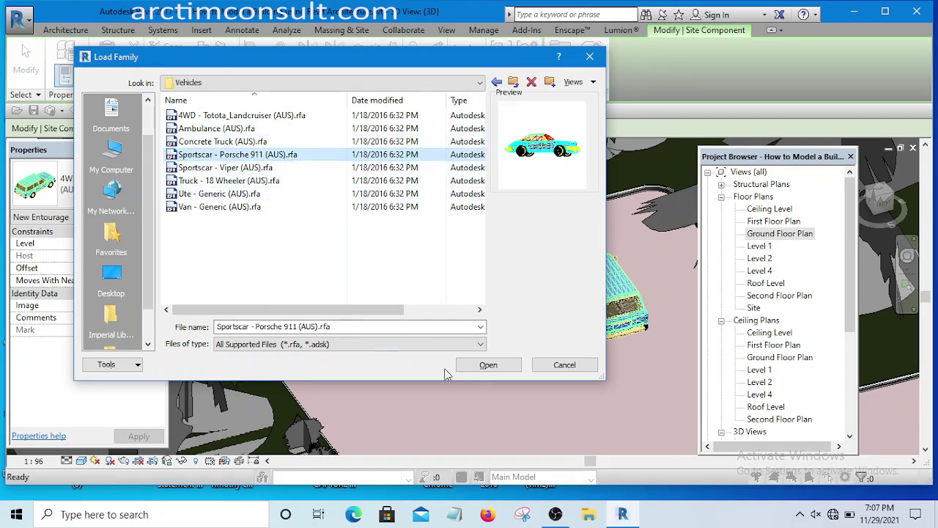
# Load the Porsche 911, rotate it 90° and place it on the driveway beside the two 4WDs.
pyautogui.click(488, 365)
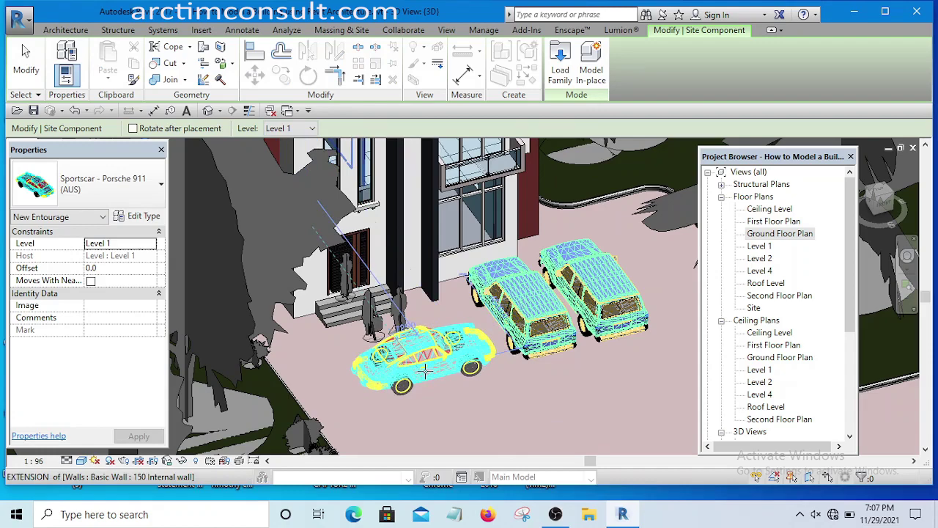
pyautogui.press('space')
pyautogui.scroll(2, 459, 370)
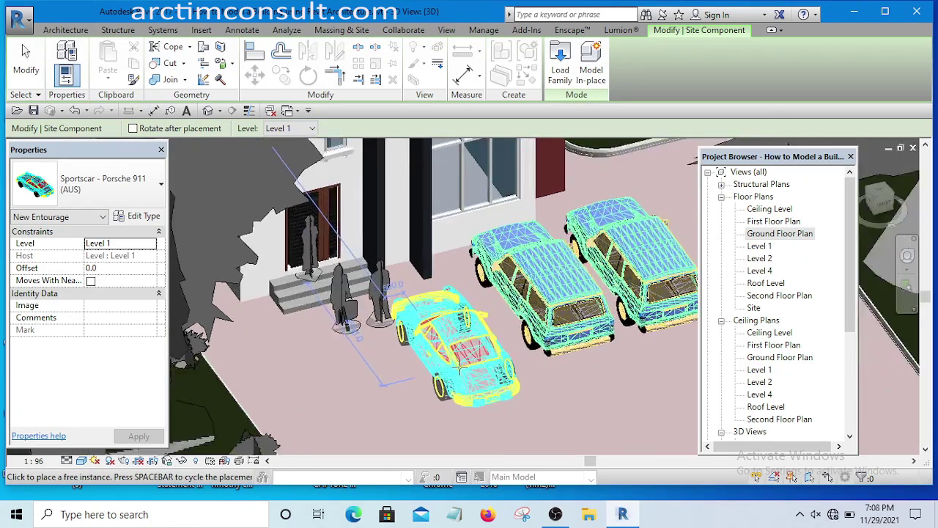
pyautogui.scroll(2, 459, 370)
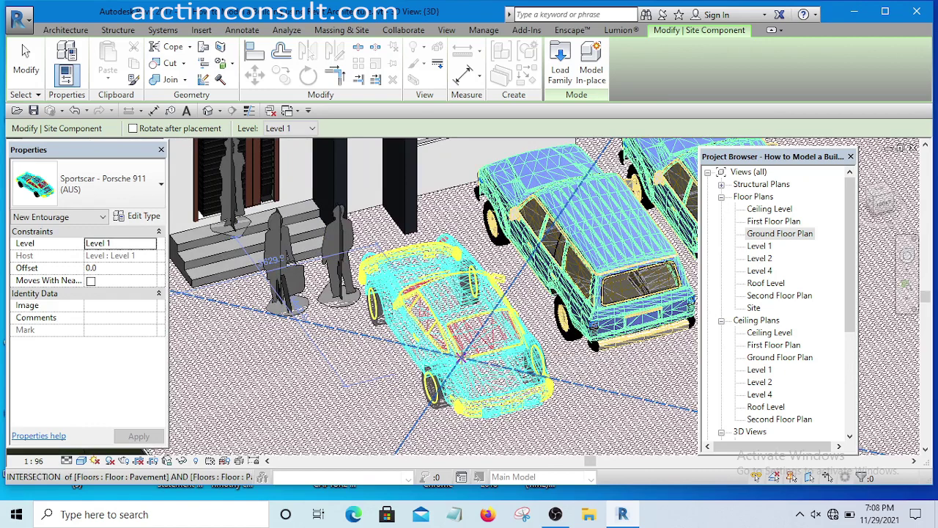
pyautogui.click(462, 358)
pyautogui.press('Escape')
pyautogui.press('Escape')
pyautogui.scroll(-5, 425, 359)
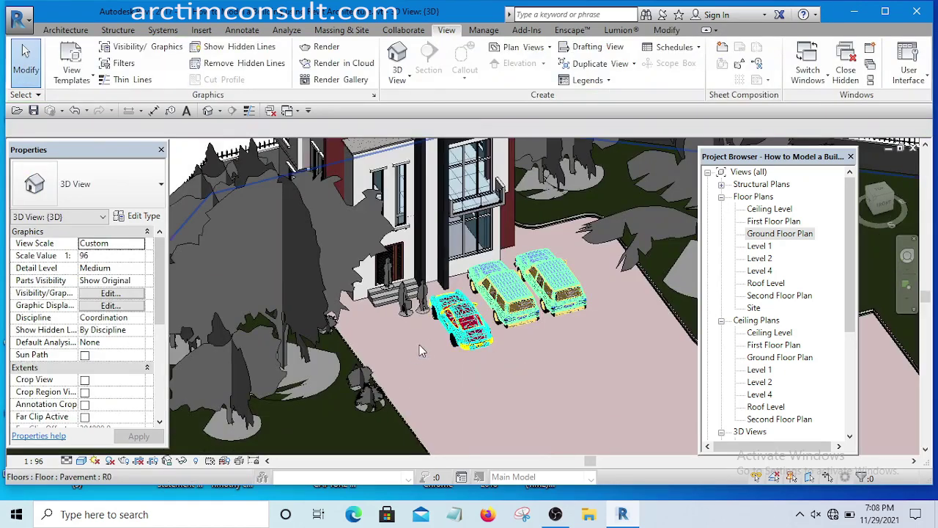
pyautogui.scroll(-3, 454, 333)
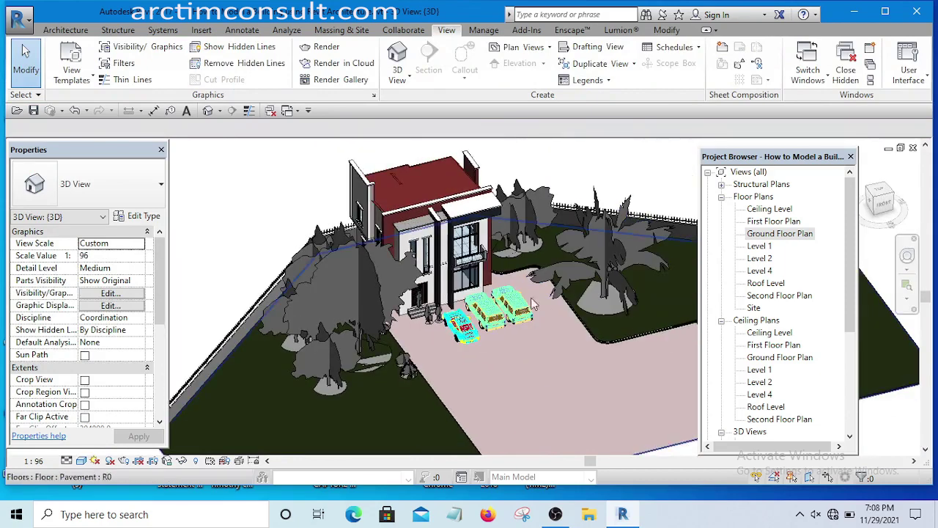
pyautogui.scroll(1, 242, 188)
pyautogui.scroll(5, 455, 344)
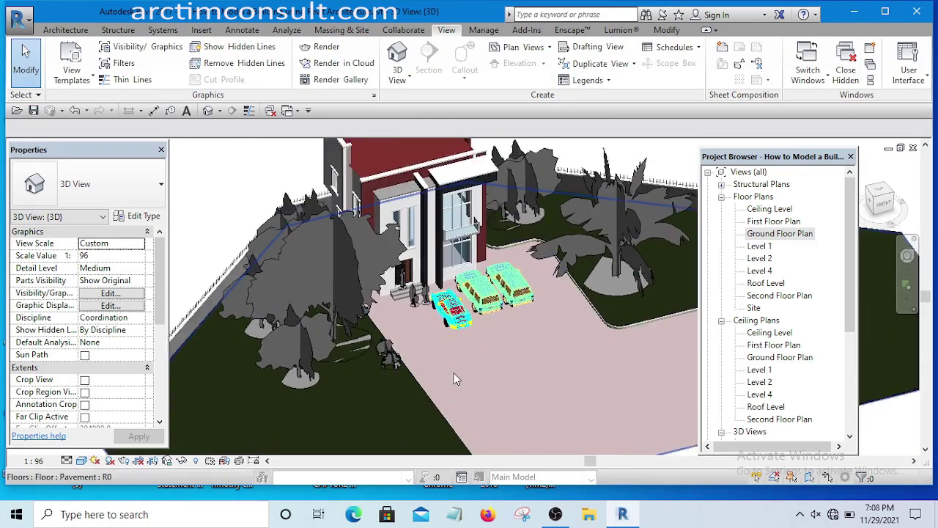
pyautogui.click(459, 295)
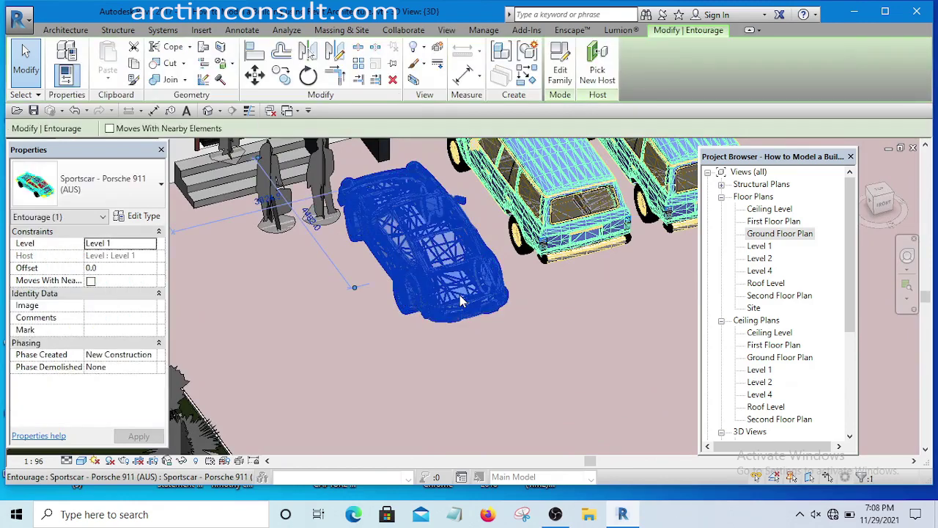
pyautogui.click(136, 218)
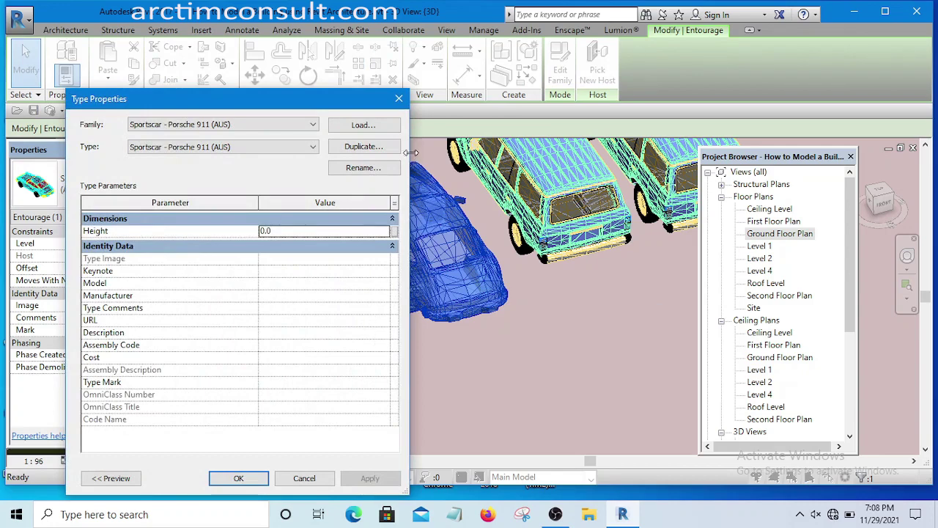
pyautogui.click(398, 98)
# Deselect the Porsche and zoom in and out around the three parked cars.
pyautogui.scroll(-4, 499, 331)
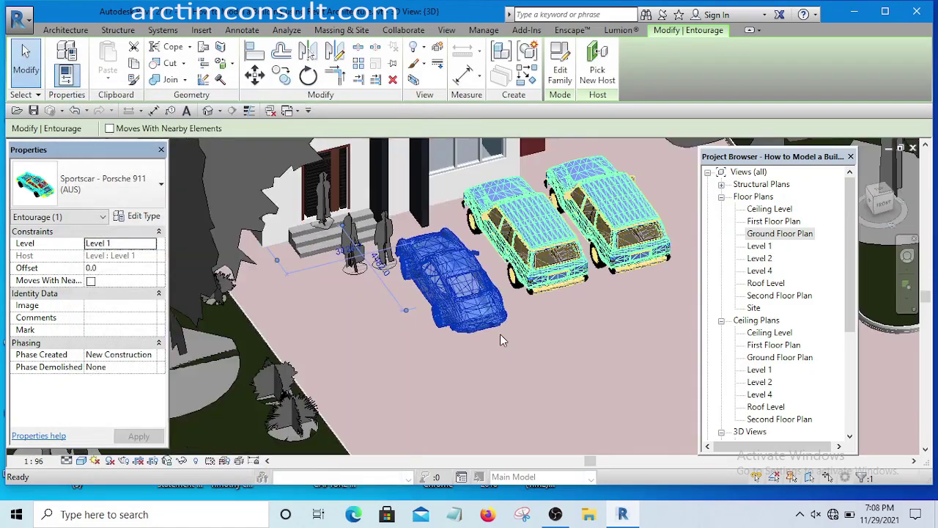
pyautogui.scroll(-2, 492, 326)
pyautogui.press('Escape')
pyautogui.scroll(5, 421, 288)
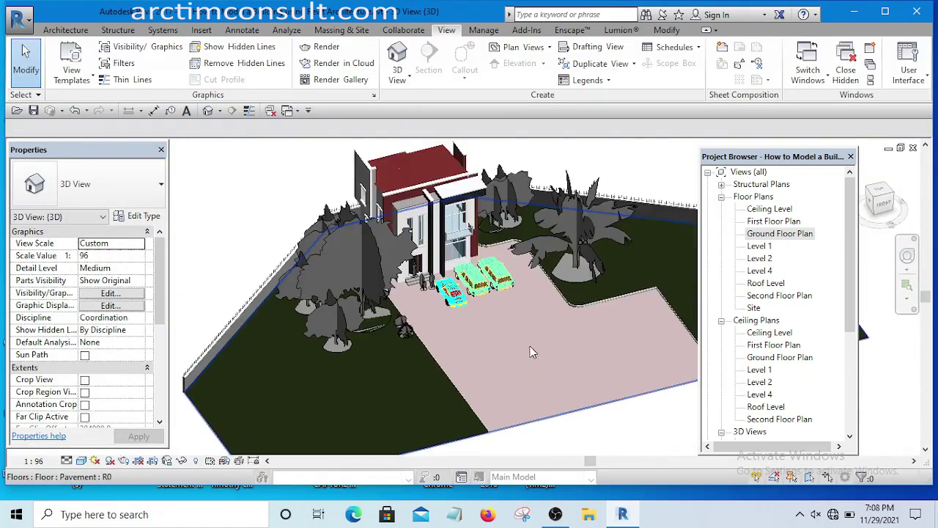
pyautogui.scroll(2, 421, 288)
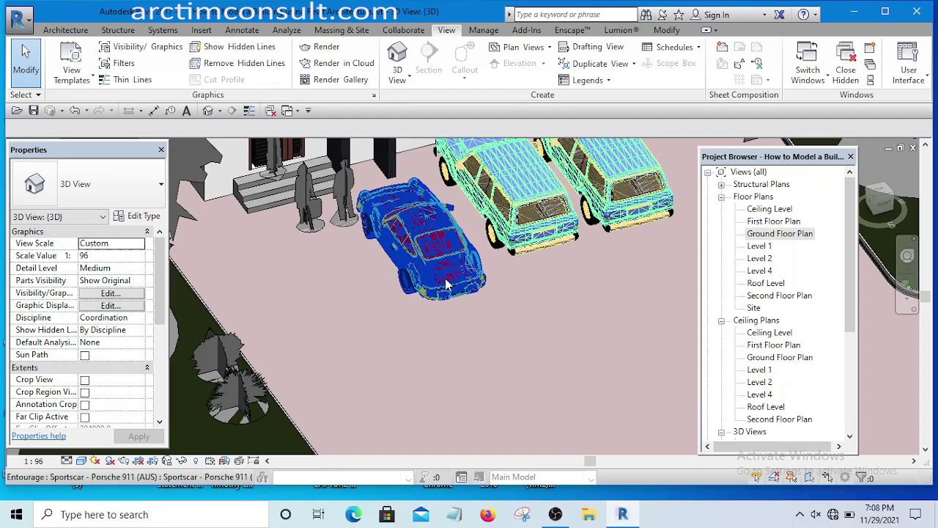
pyautogui.scroll(3, 438, 268)
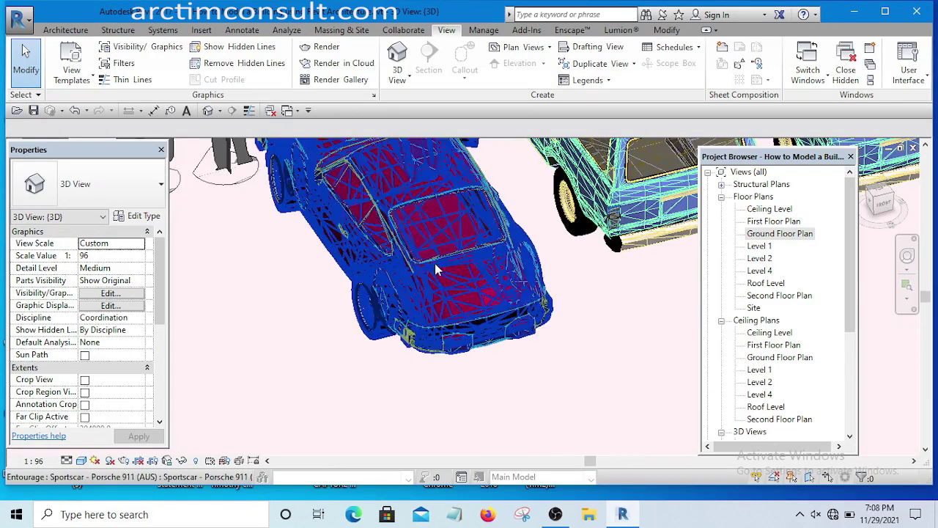
pyautogui.scroll(-2, 437, 277)
pyautogui.click(433, 282)
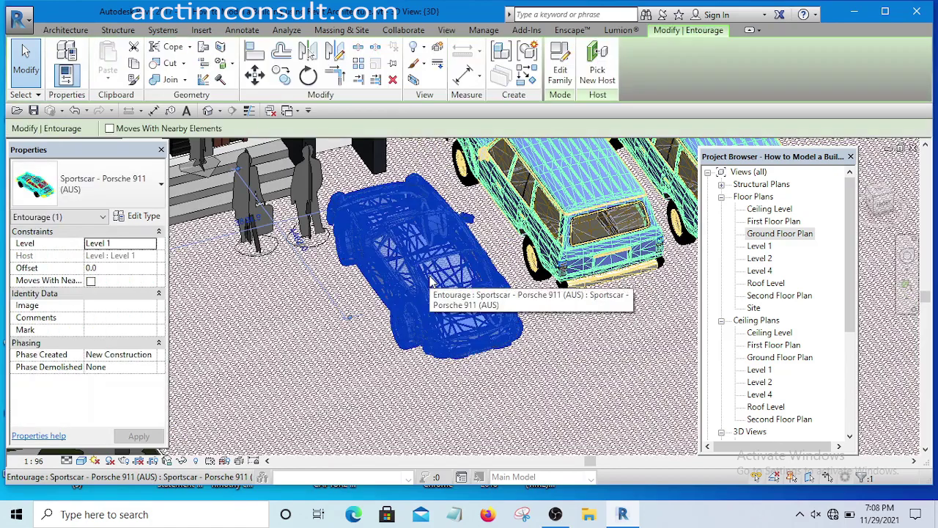
pyautogui.press('Escape')
pyautogui.scroll(2, 510, 324)
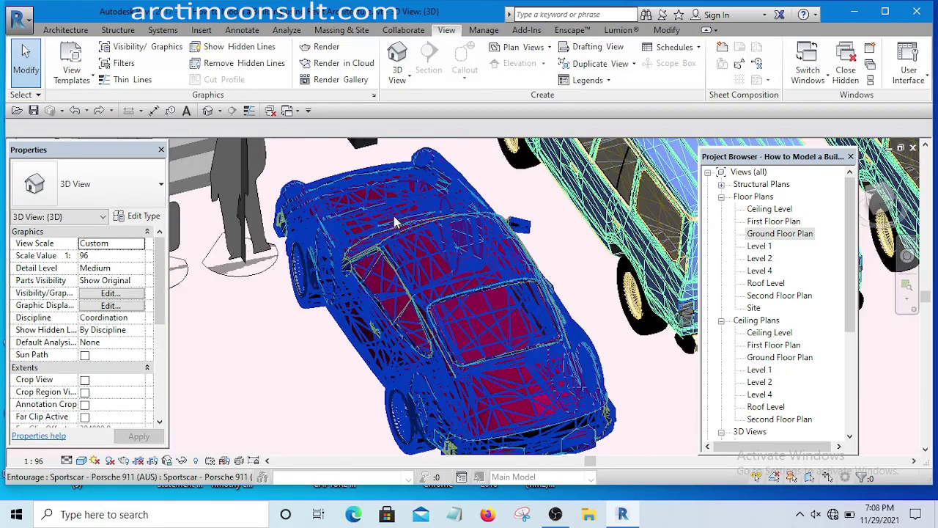
pyautogui.scroll(-6, 511, 325)
pyautogui.scroll(-3, 511, 325)
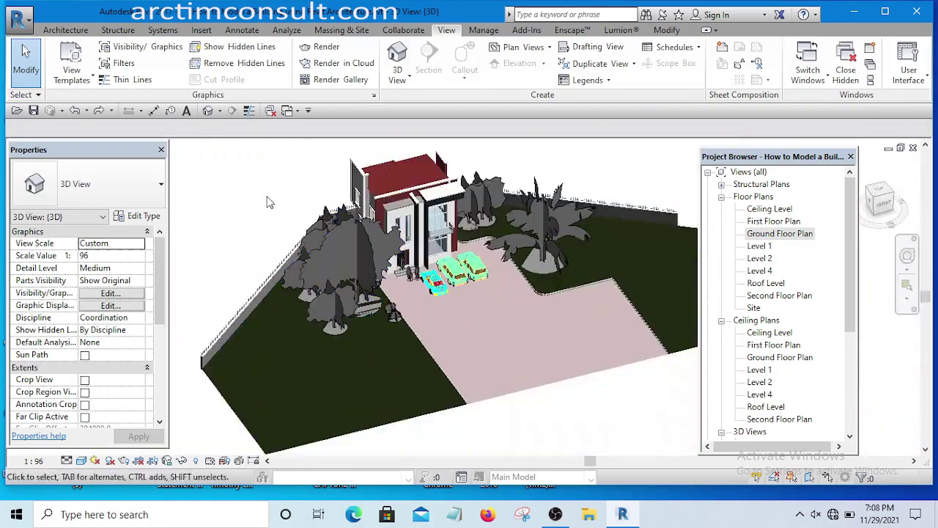
pyautogui.scroll(1, 503, 335)
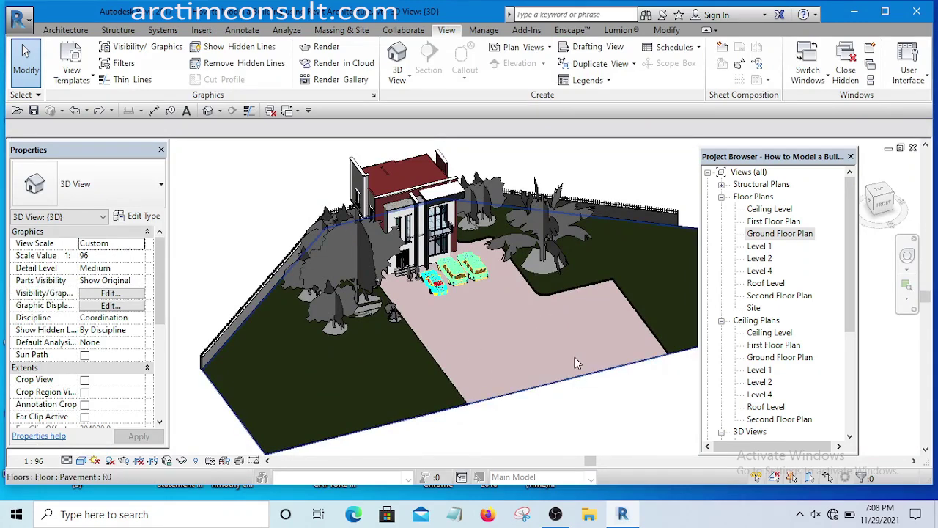
pyautogui.scroll(4, 422, 295)
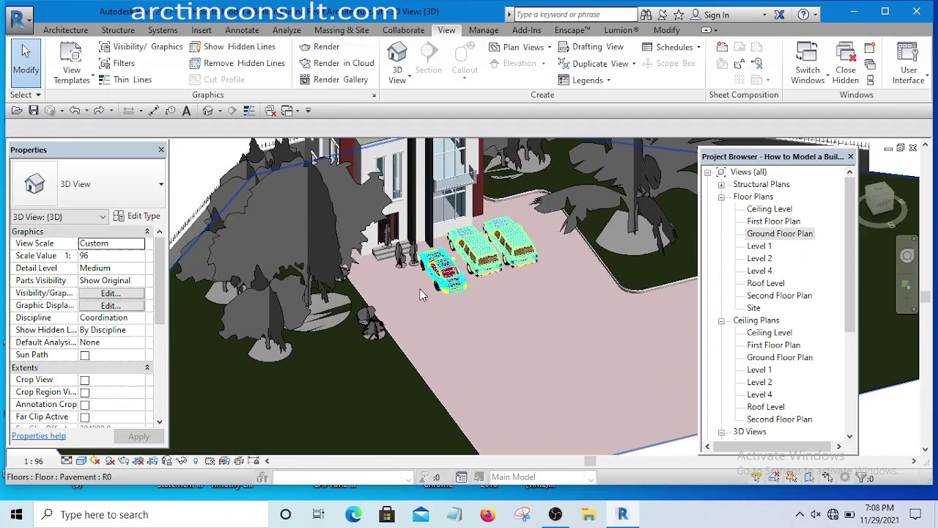
pyautogui.scroll(2, 423, 297)
# Centre the parked cars in view and orbit to a low front view of the house.
pyautogui.moveTo(412, 283); pyautogui.dragTo(408, 326, button='middle')
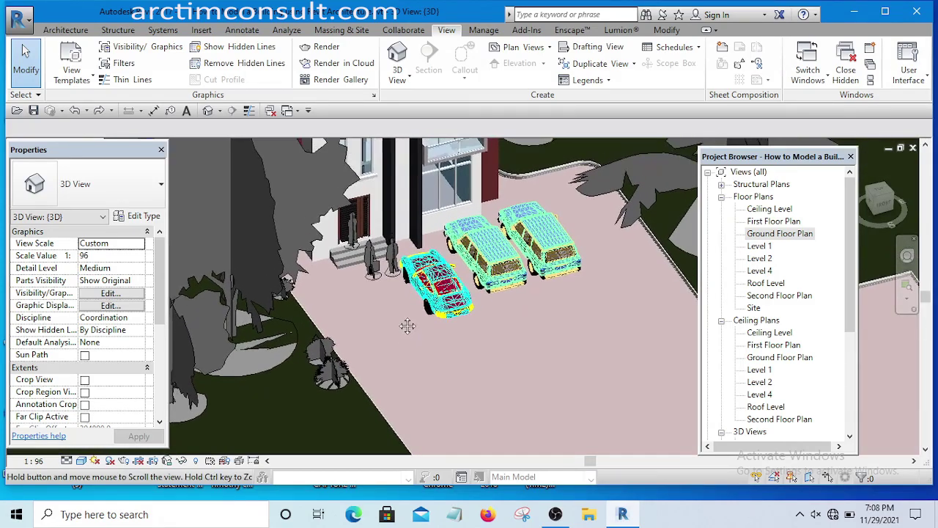
pyautogui.scroll(5, 401, 299)
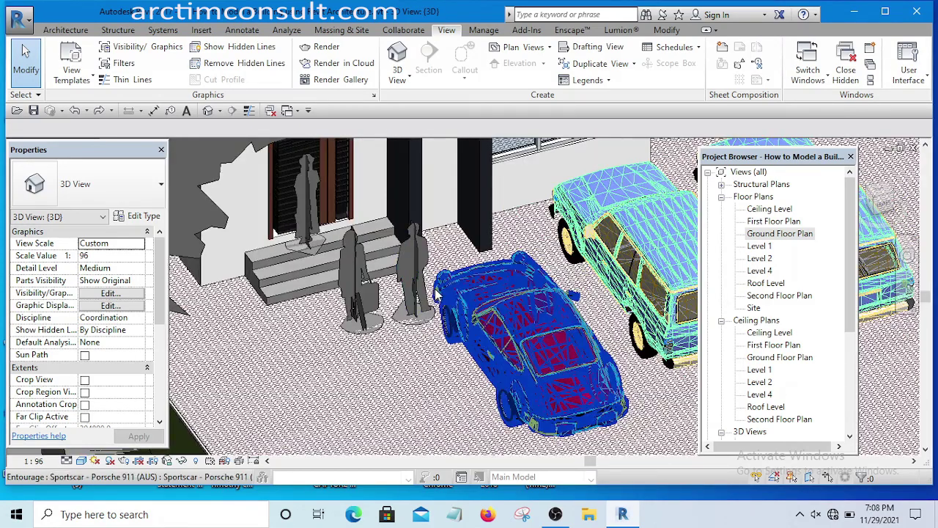
pyautogui.scroll(-5, 437, 295)
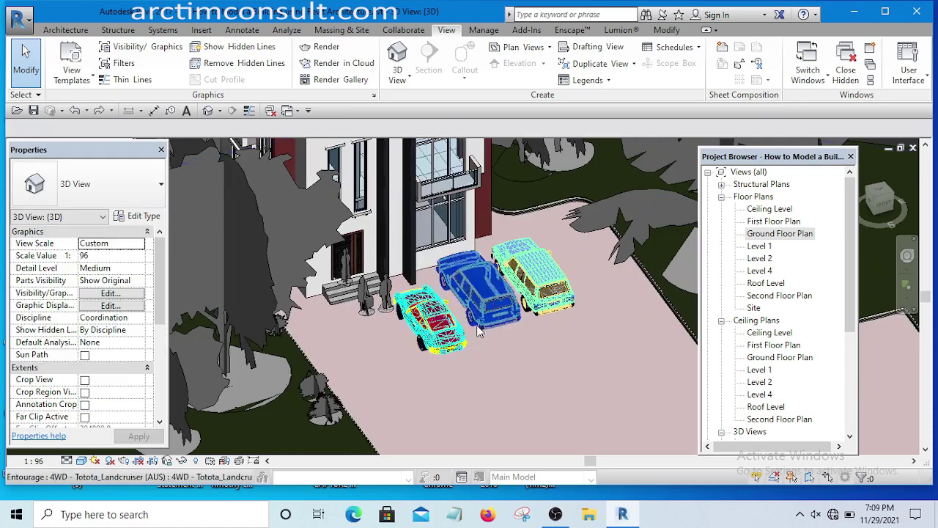
pyautogui.scroll(-5, 478, 332)
pyautogui.scroll(1, 488, 337)
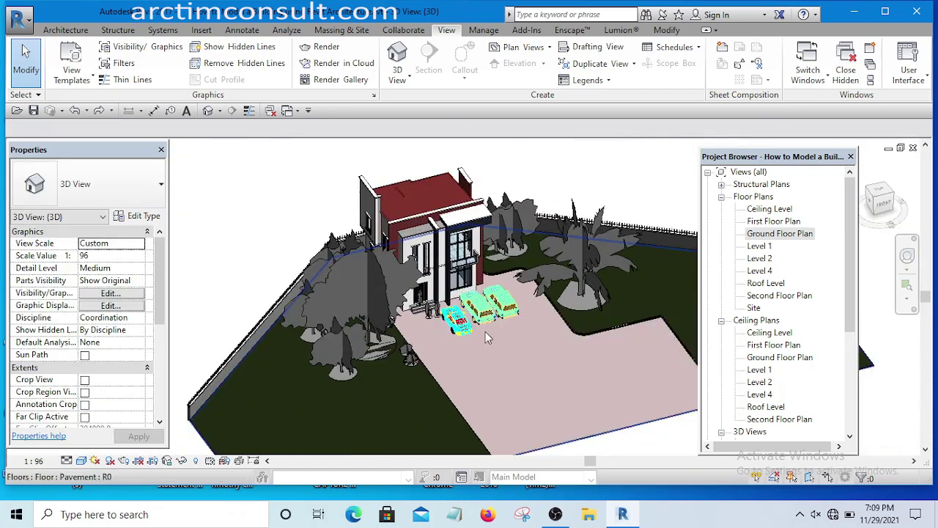
pyautogui.scroll(3, 486, 331)
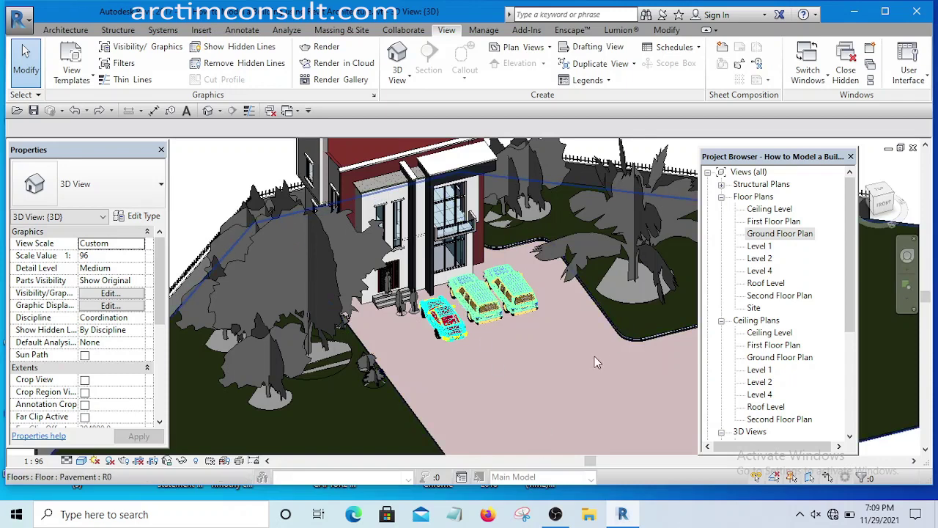
pyautogui.scroll(-5, 643, 396)
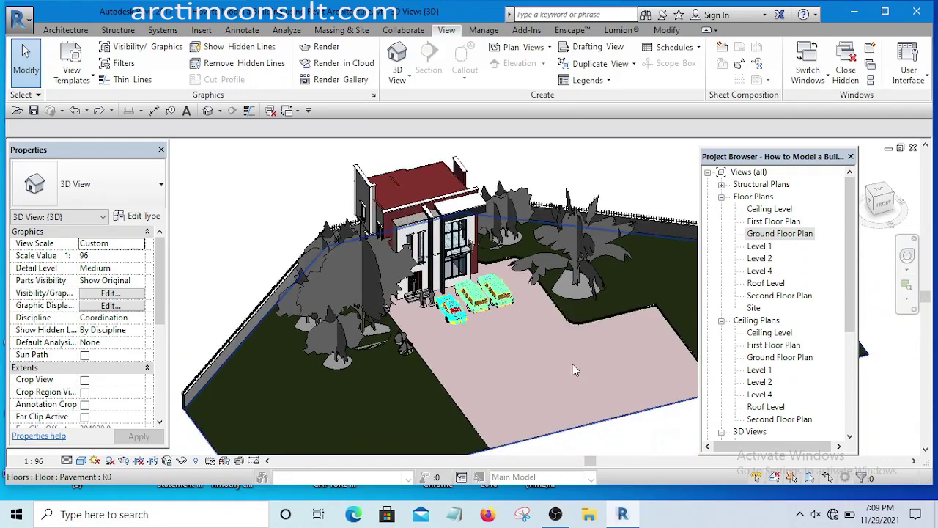
pyautogui.scroll(2, 623, 322)
pyautogui.keyDown('shift'); pyautogui.moveTo(624, 321); pyautogui.dragTo(555, 303, button='middle'); pyautogui.keyUp('shift')
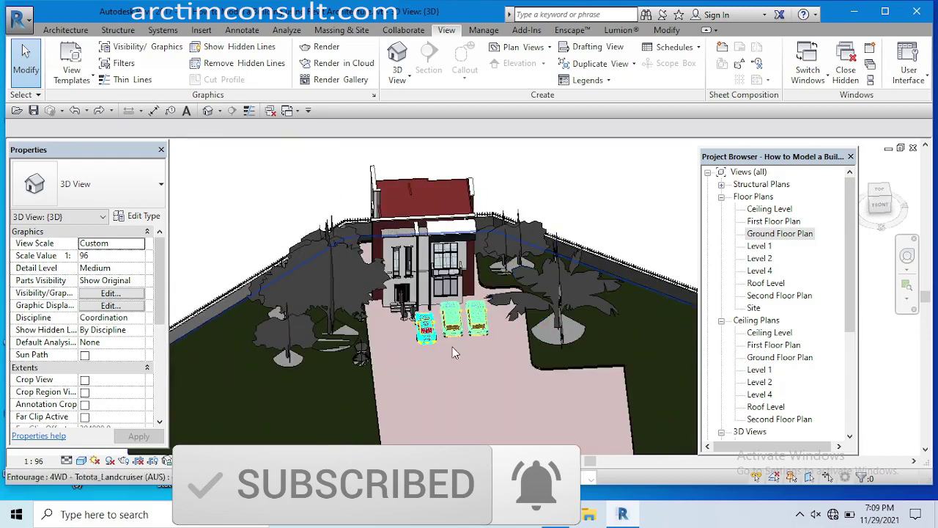